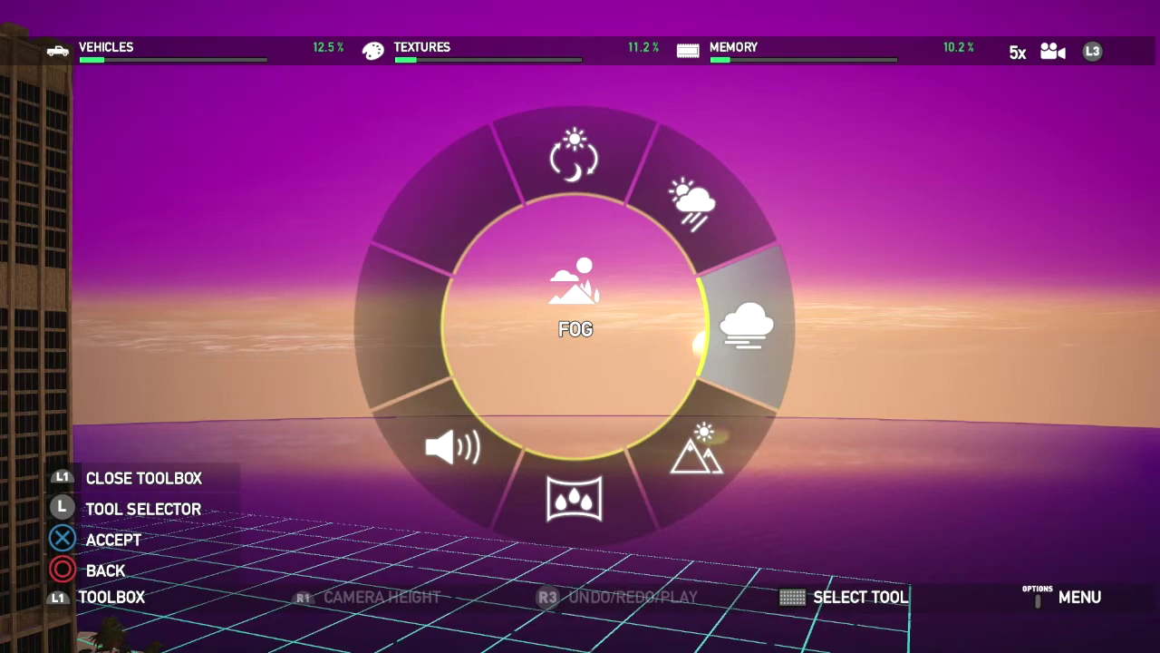
# Step: Leave the current tool selection and open the Environment and Audio category of the toolbox
pyautogui.press('Escape')
pyautogui.press('Escape')
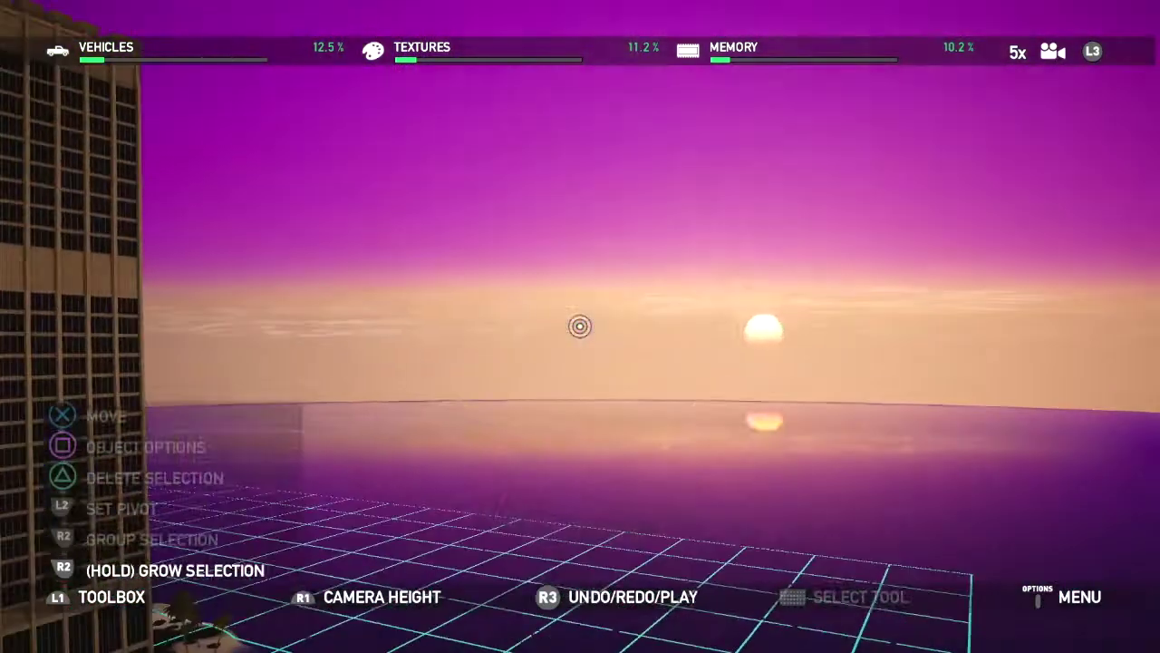
pyautogui.press('Tab')
pyautogui.press('Left')
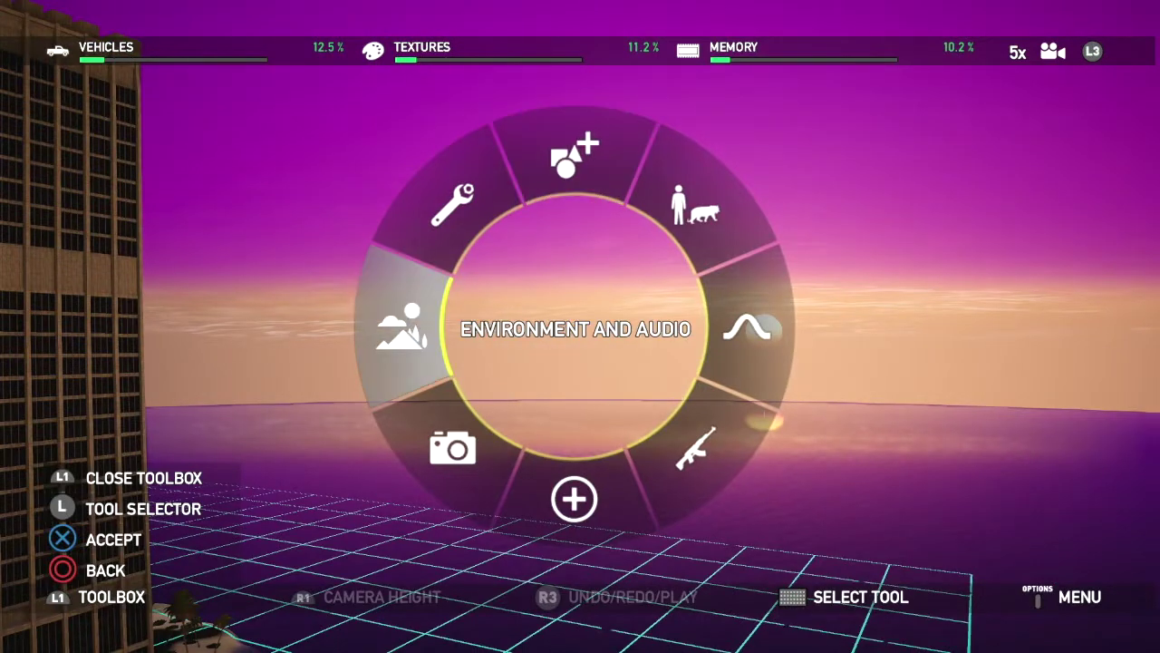
pyautogui.press('Return')
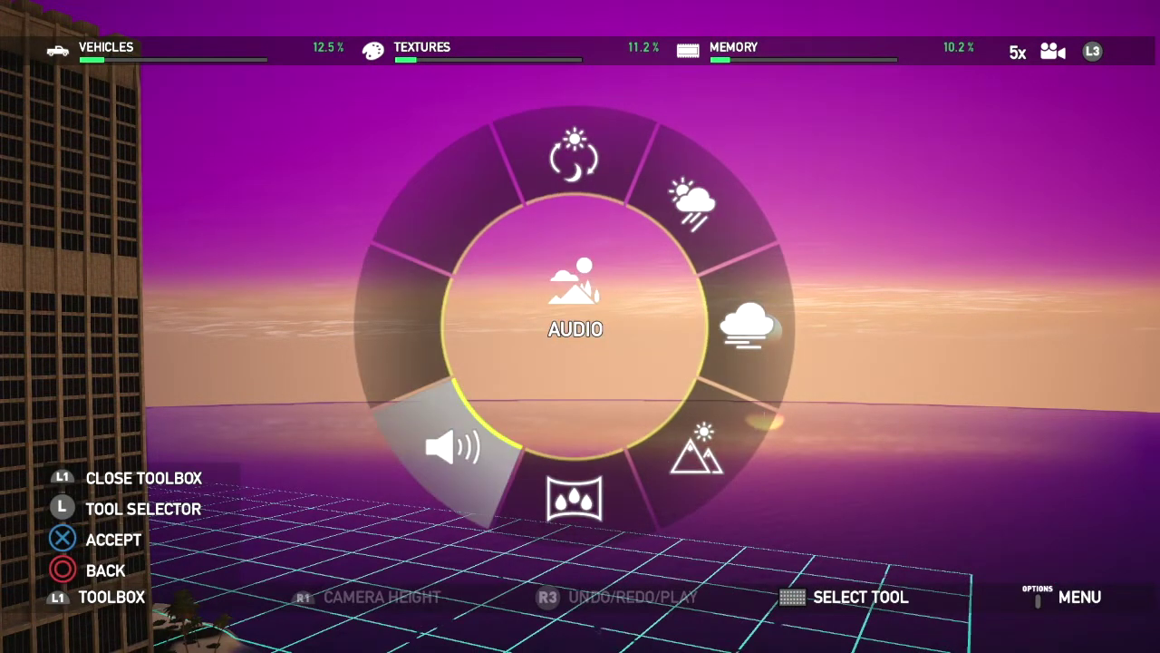
# Step: Choose the Fog tool from the environment tools to open its settings
pyautogui.hotkey('Up', 'Right')
pyautogui.press('Up')
pyautogui.press('Right')
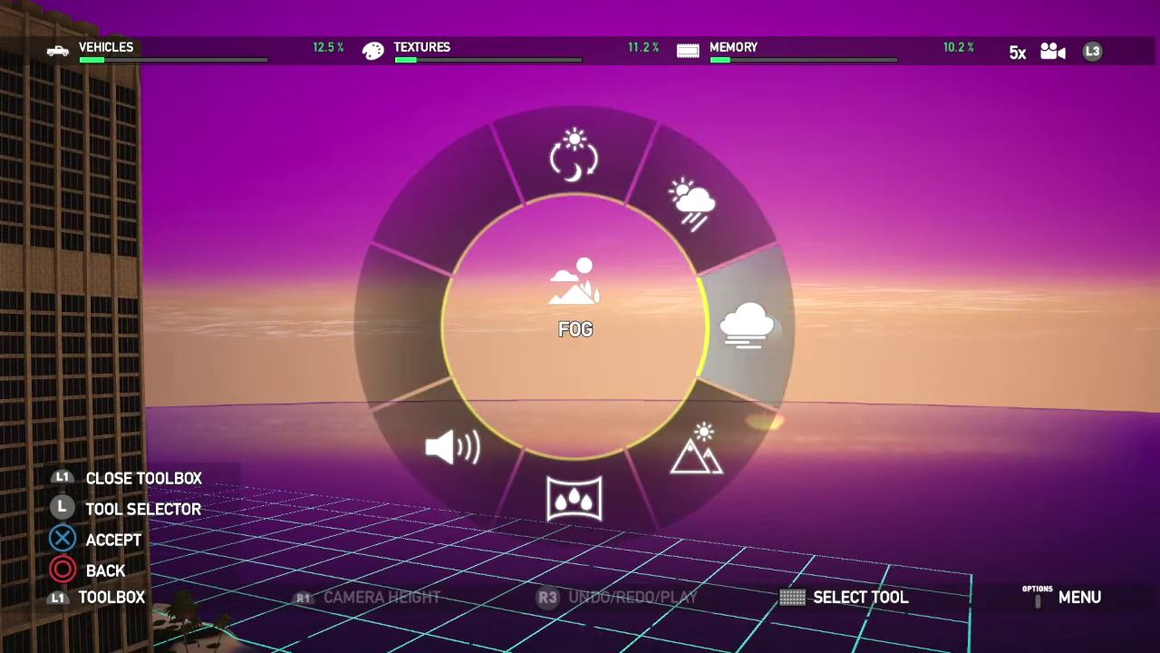
pyautogui.press('Down')
pyautogui.press('Left')
pyautogui.press('Right')
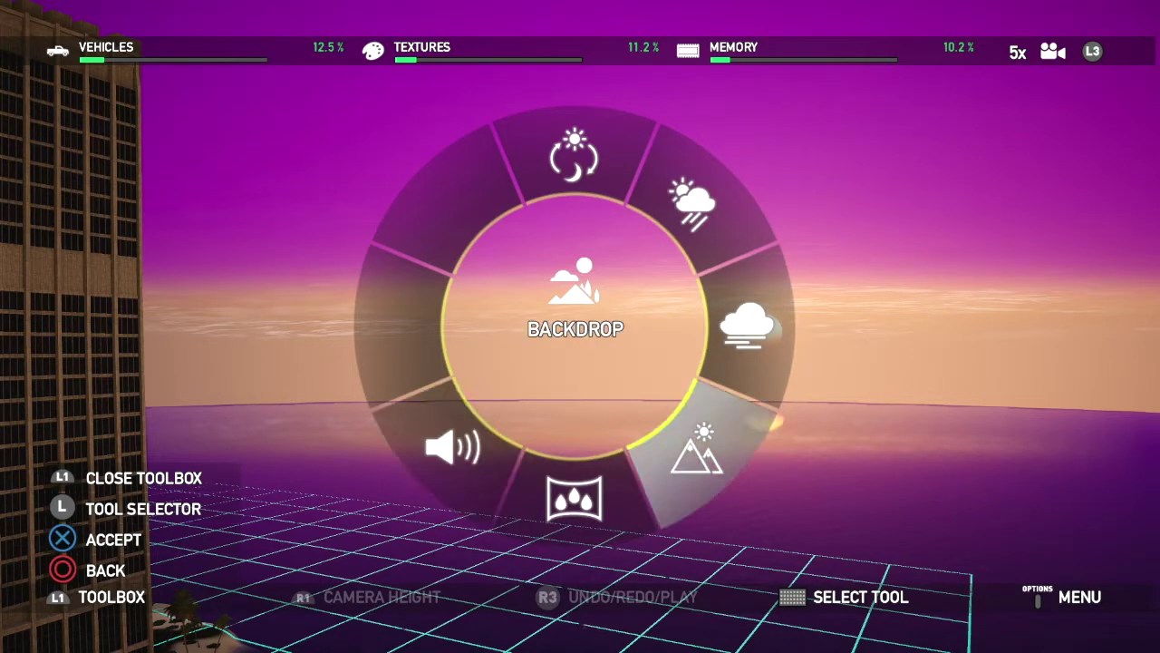
pyautogui.press('Left')
pyautogui.press('Down')
pyautogui.press('Right')
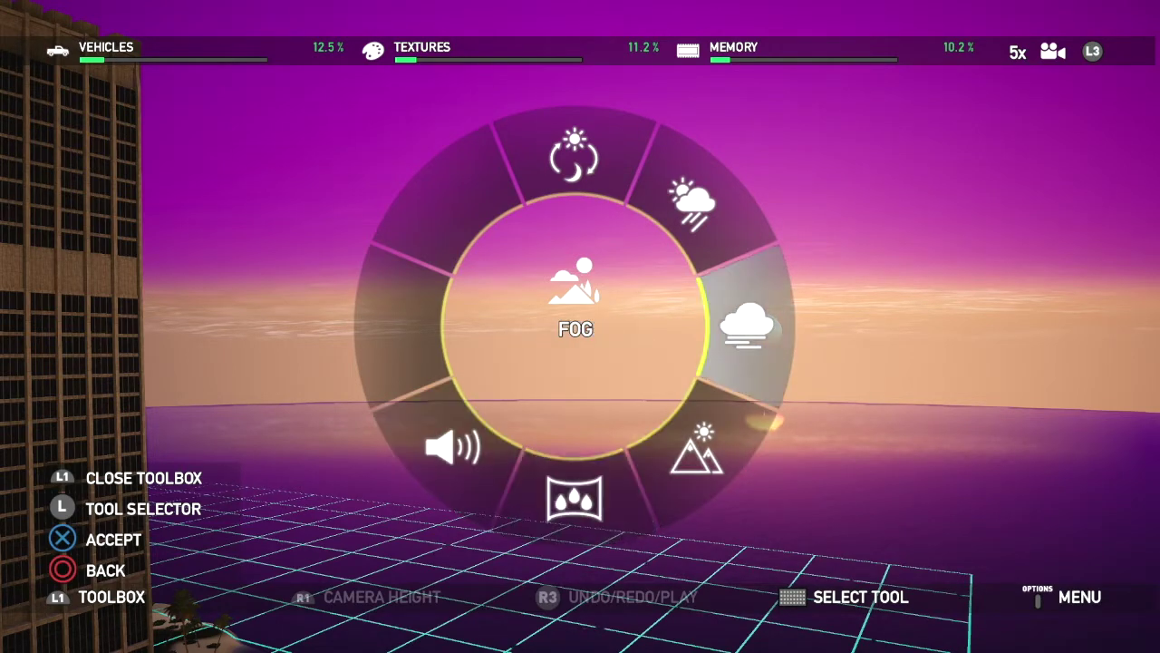
pyautogui.press('Up')
pyautogui.press('Up')
pyautogui.press('Right')
pyautogui.press('Return')
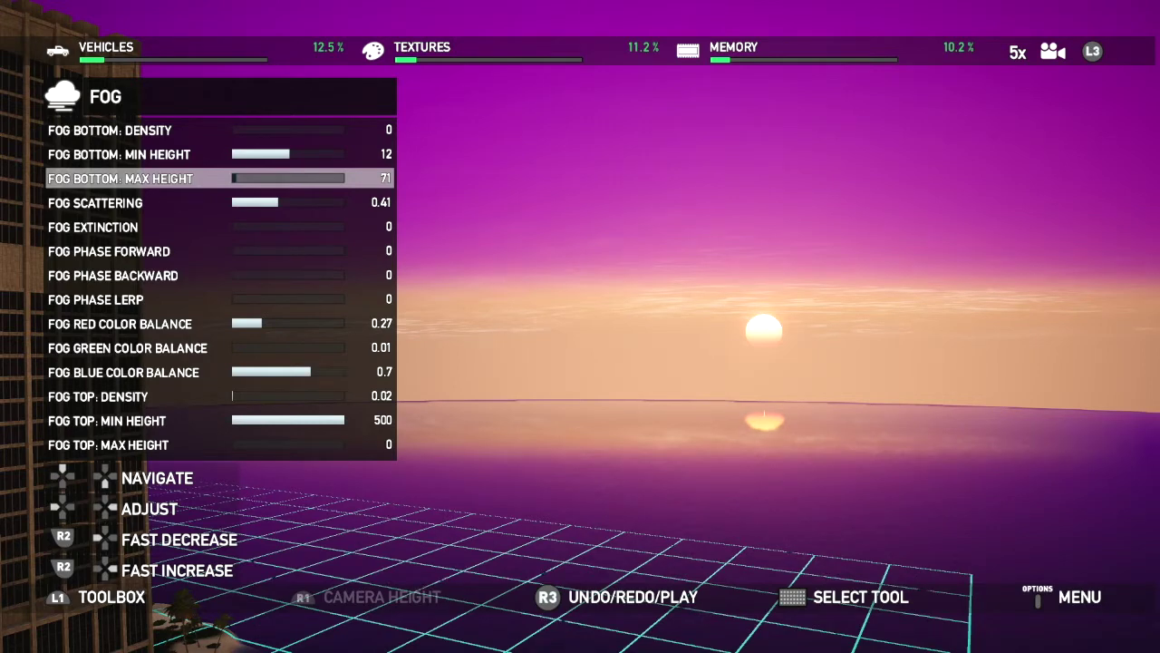
# Step: Raise Fog Top: Density to its maximum of 4
pyautogui.press('Down')
pyautogui.press('Down')
pyautogui.press('Down')
pyautogui.press('Down')
pyautogui.press('Down')
pyautogui.press('Down')
pyautogui.press('Down')
pyautogui.press('Down')
pyautogui.press('Down')
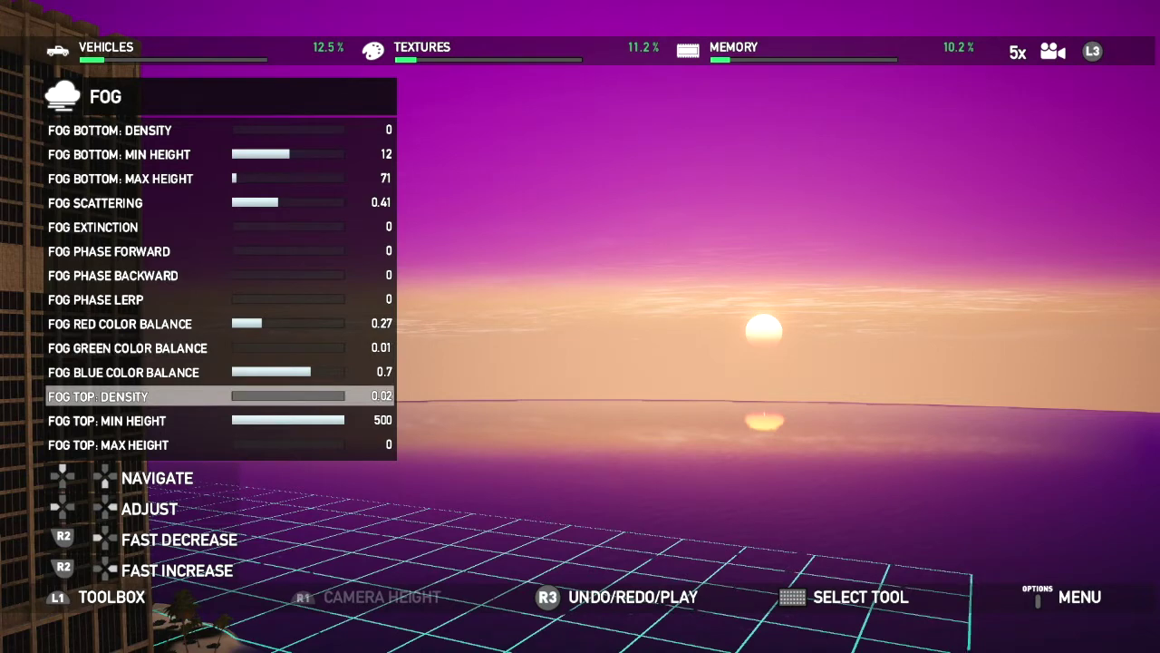
pyautogui.press('Right')
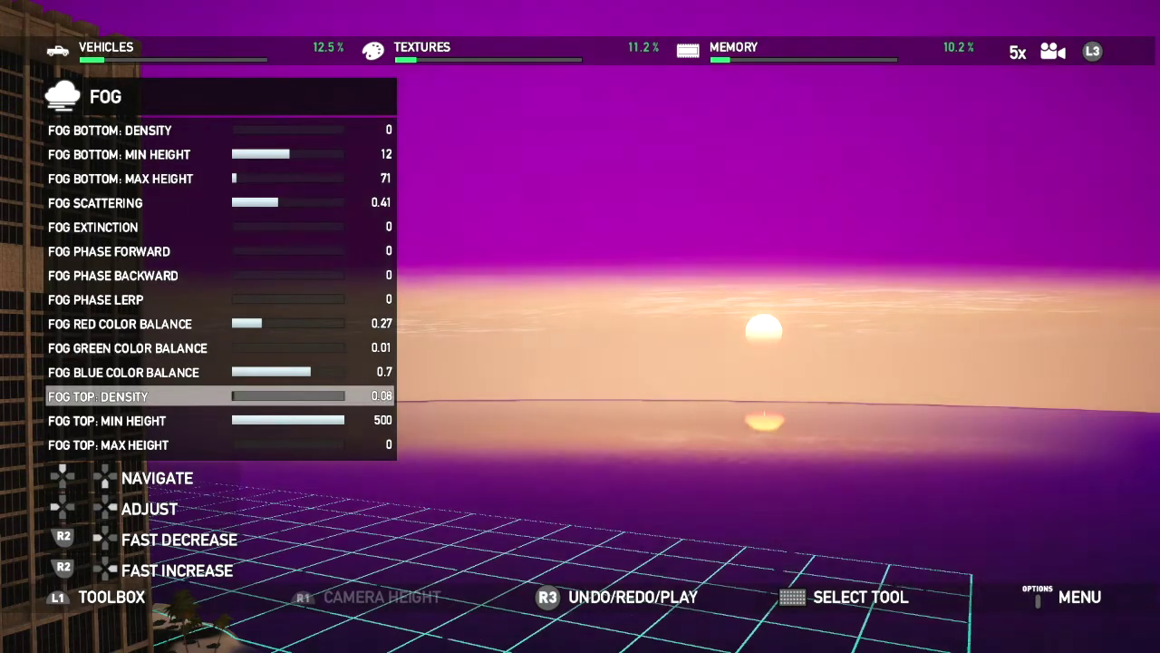
pyautogui.press('Right')
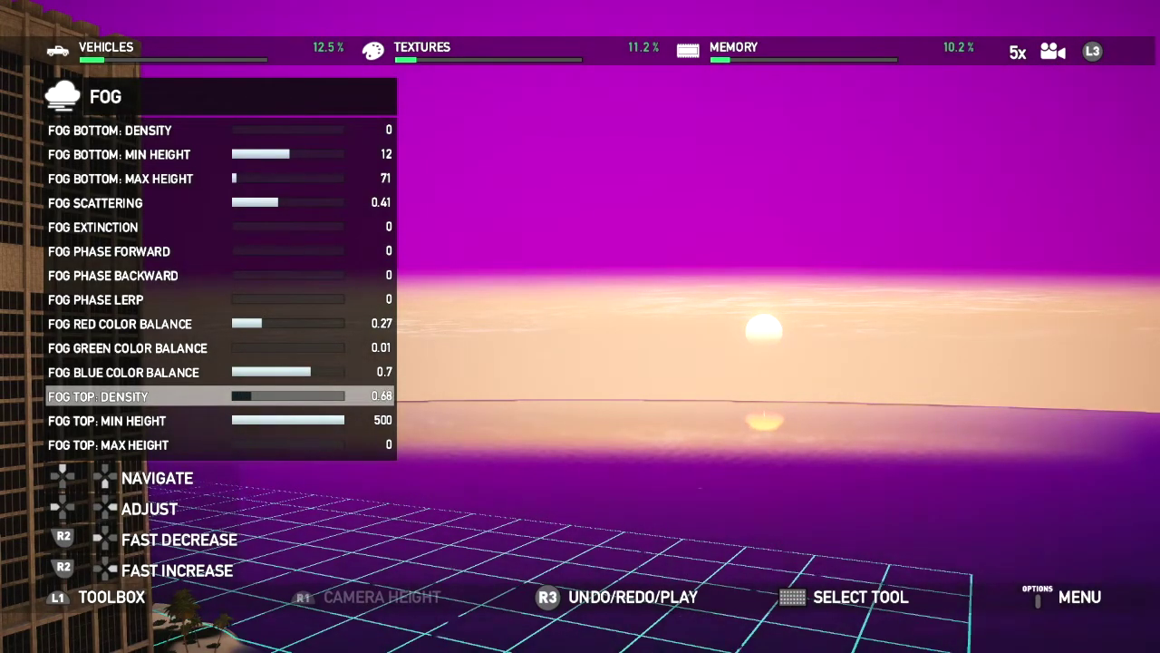
pyautogui.press('Right')
pyautogui.press('Right')
pyautogui.press('Right')
pyautogui.press('Right')
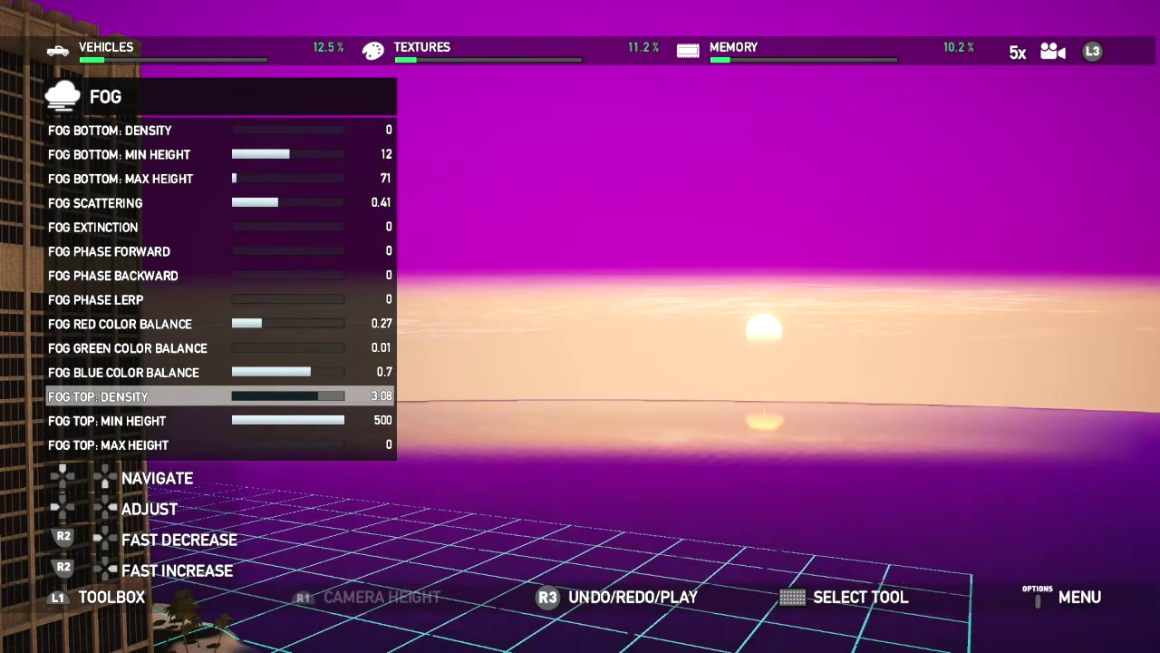
pyautogui.press('Right')
# Step: Lower Fog Top: Min Height to 110 to preview its effect and return it to 500
pyautogui.press('Down')
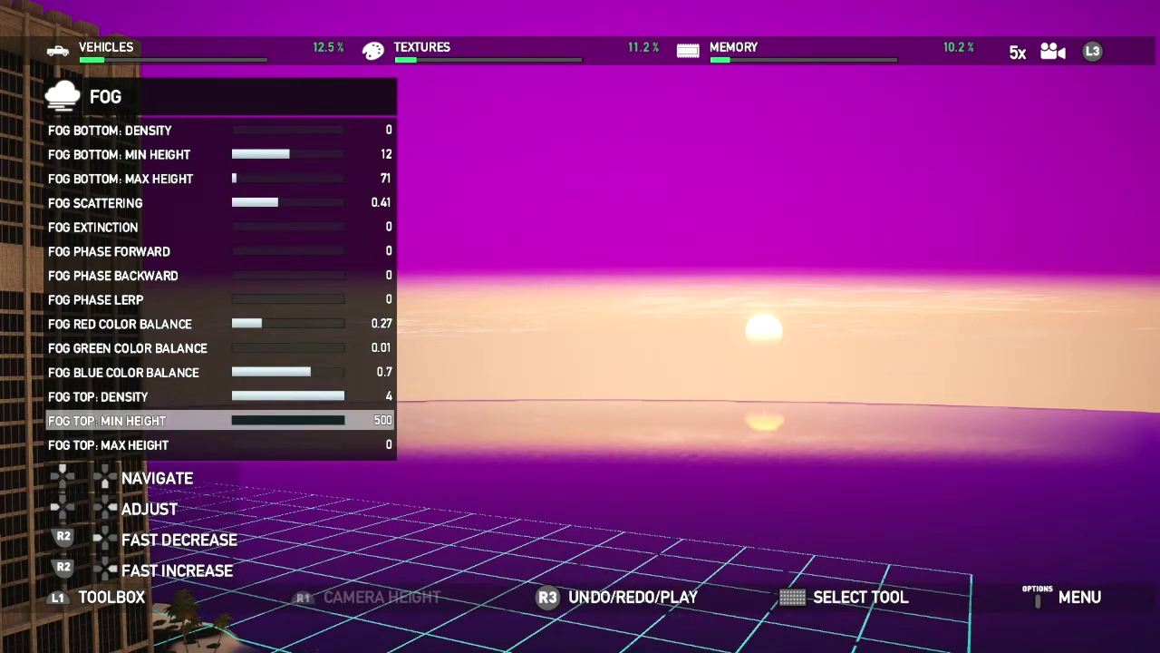
pyautogui.press('Left')
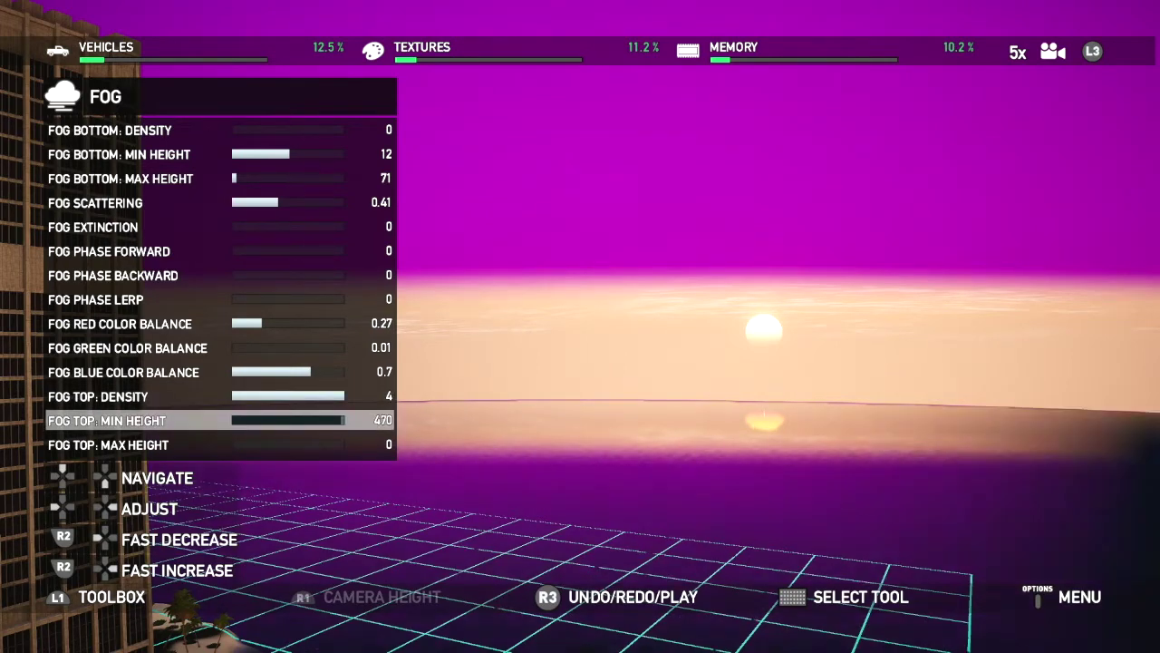
pyautogui.press('Left')
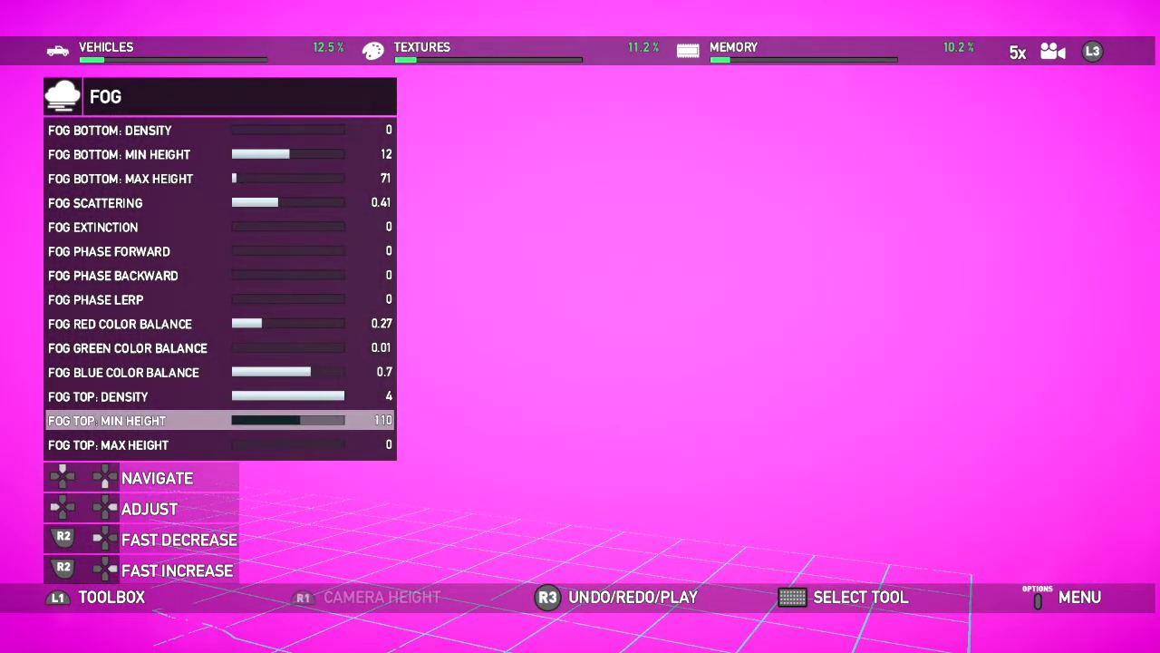
pyautogui.press('Right')
pyautogui.press('Right')
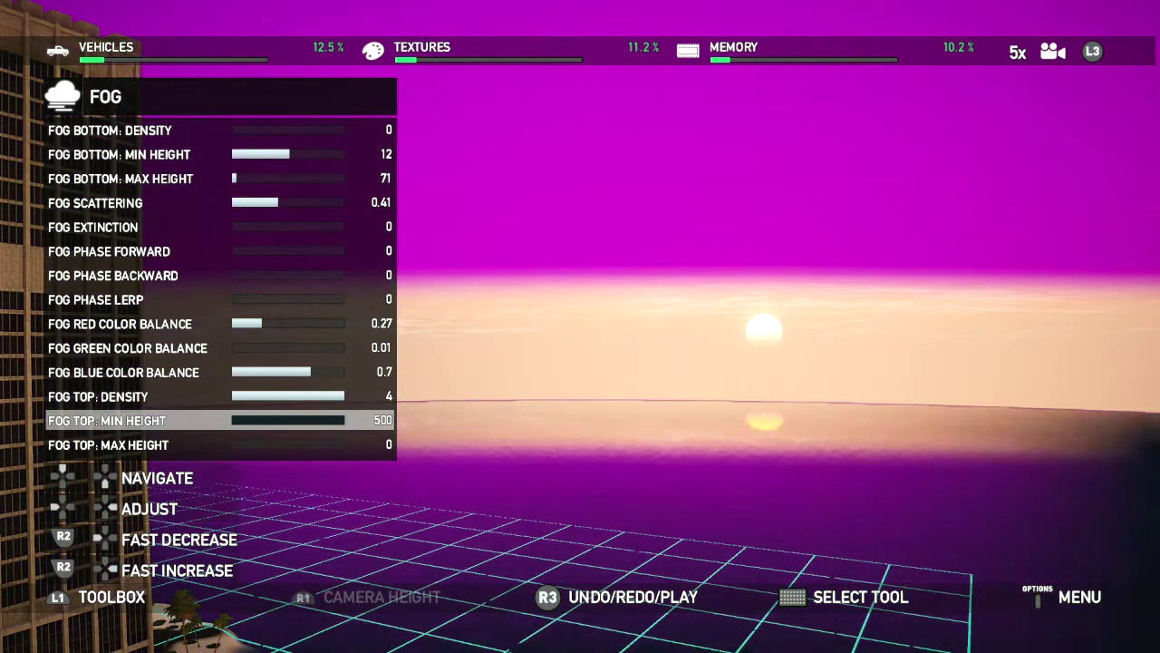
# Step: Raise Fog Top: Max Height to 660 to preview its effect and bring it back to 0
pyautogui.press('Down')
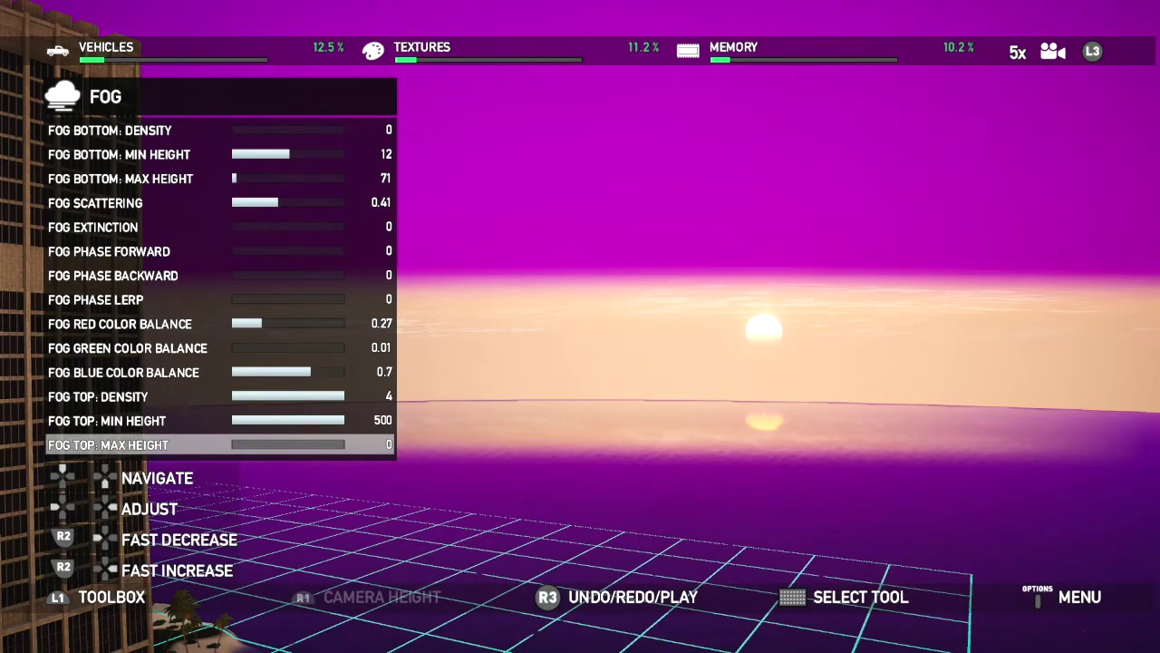
pyautogui.press('Right')
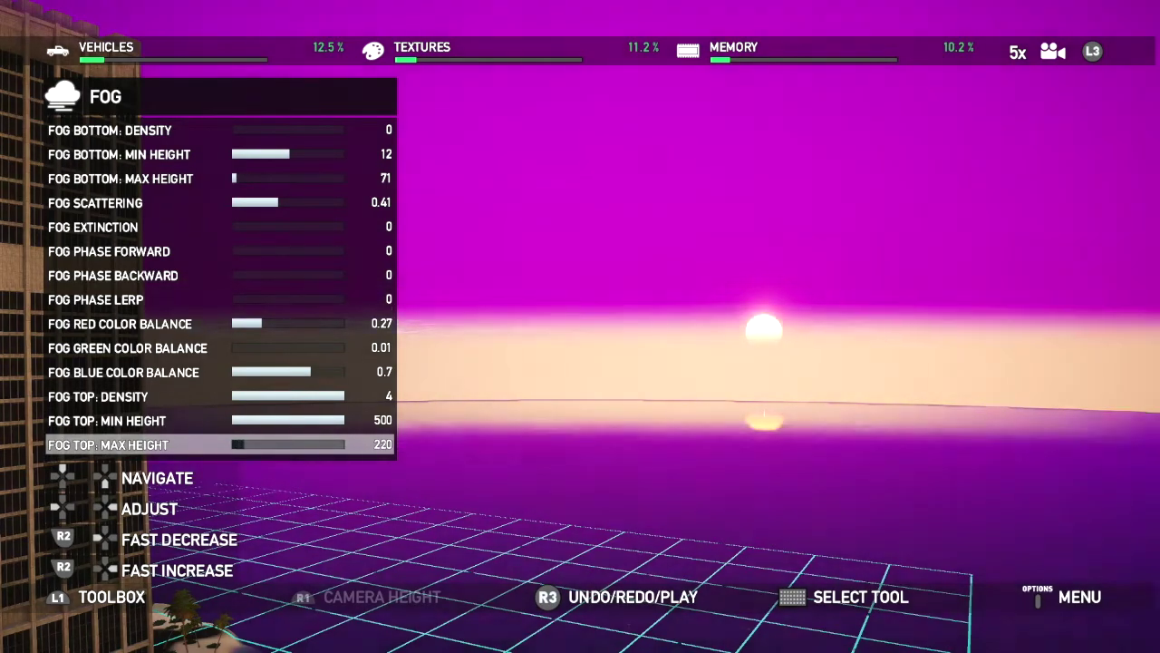
pyautogui.press('Right')
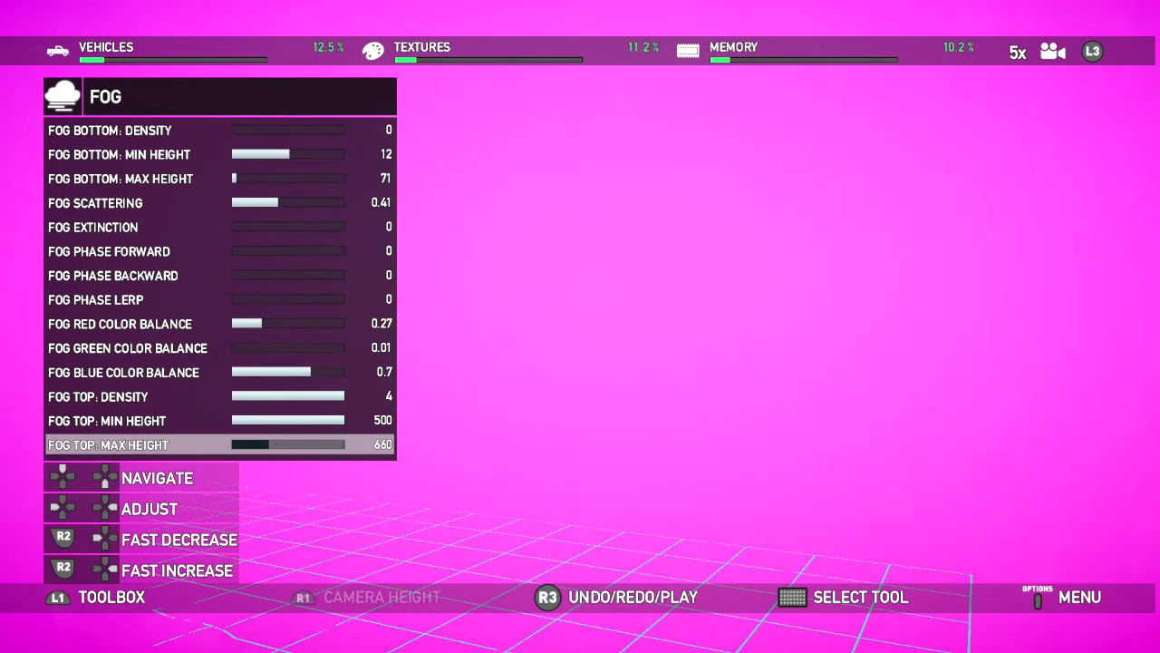
pyautogui.press('Left')
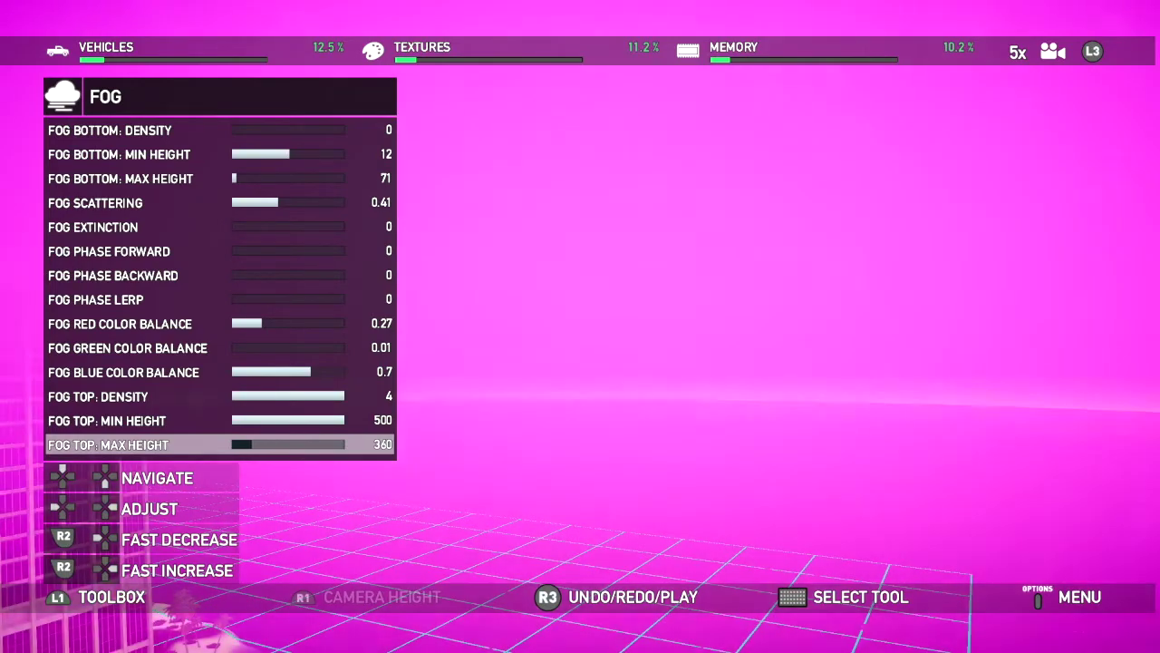
pyautogui.press('Left')
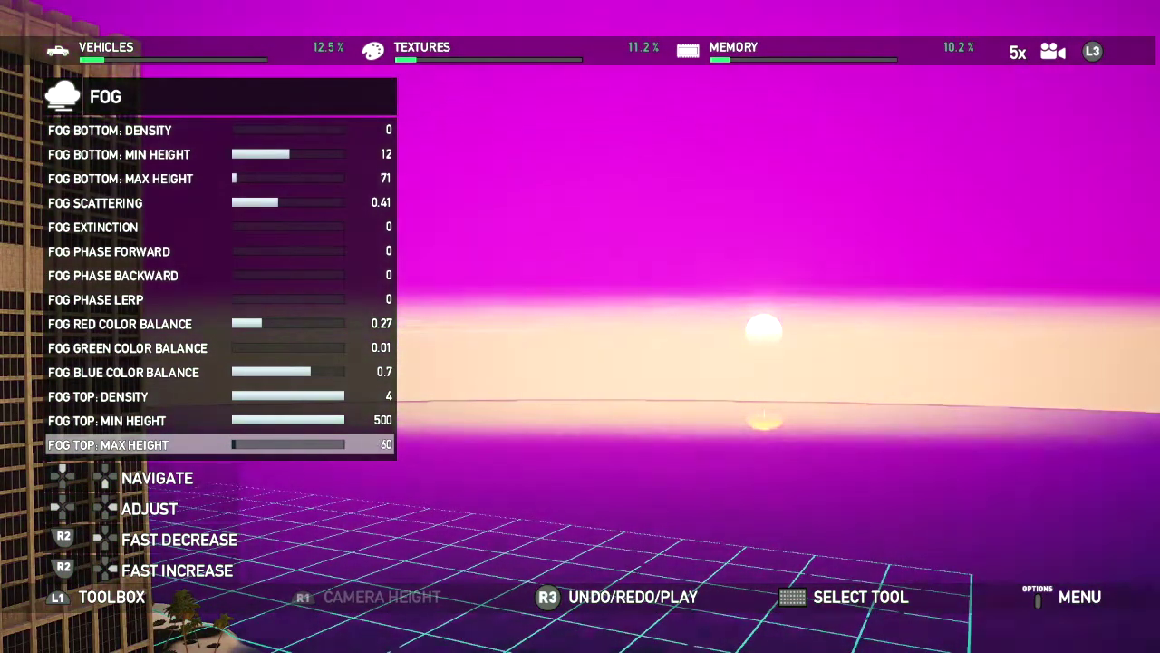
# Step: Lower Fog Top: Min Height to about 280 and restore it to 500
pyautogui.press('Up')
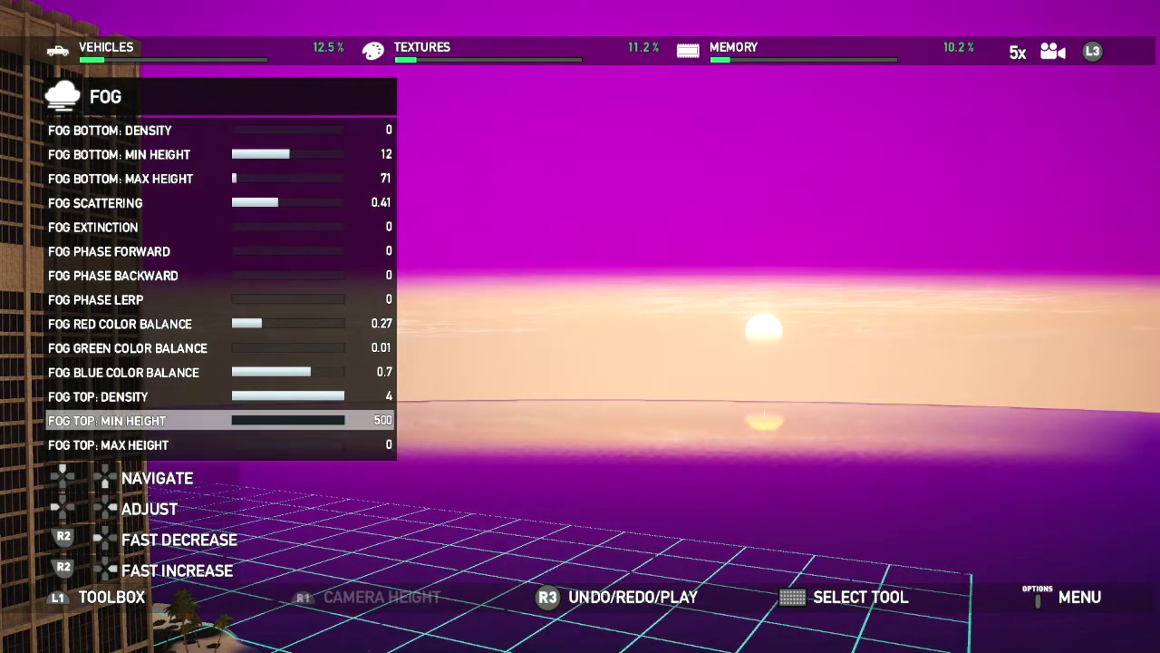
pyautogui.press('Left')
pyautogui.press('Left')
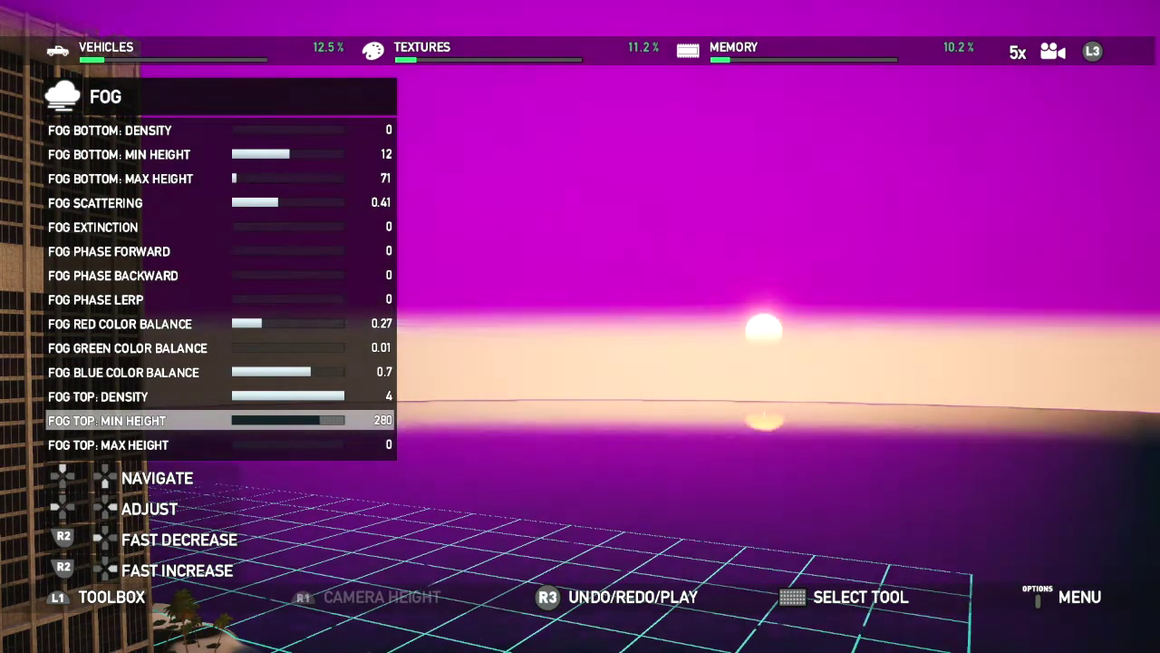
pyautogui.press('Right')
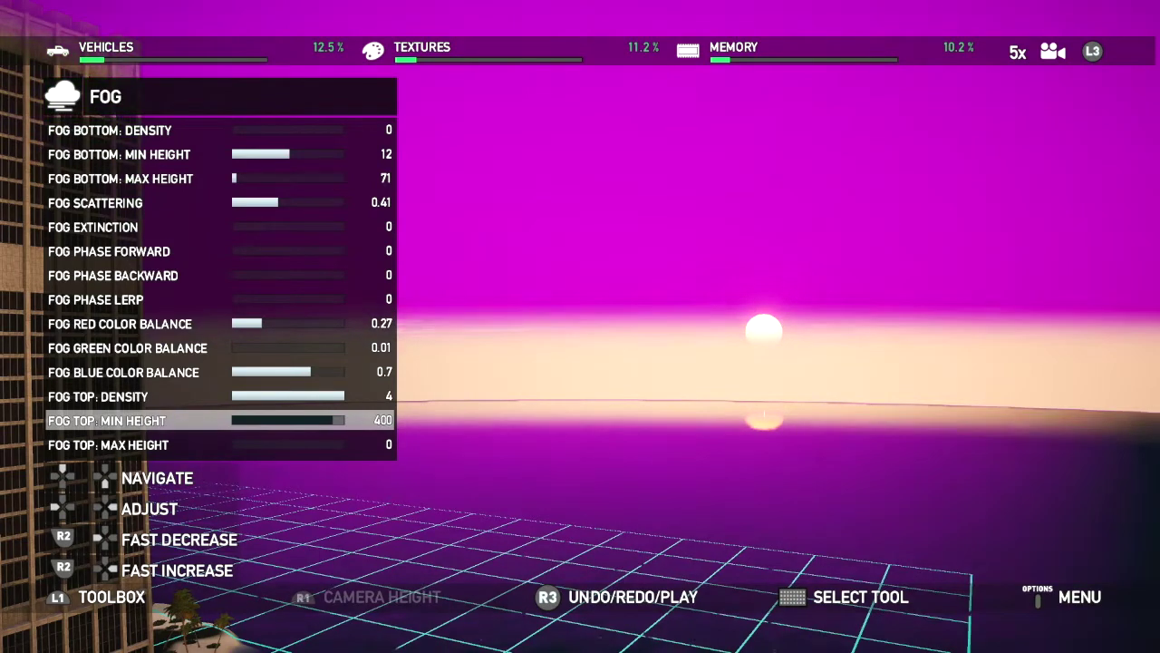
# Step: Lower Fog Top: Density to 0 to compare the sky and bring it back up to 0.02
pyautogui.press('Up')
pyautogui.press('Left')
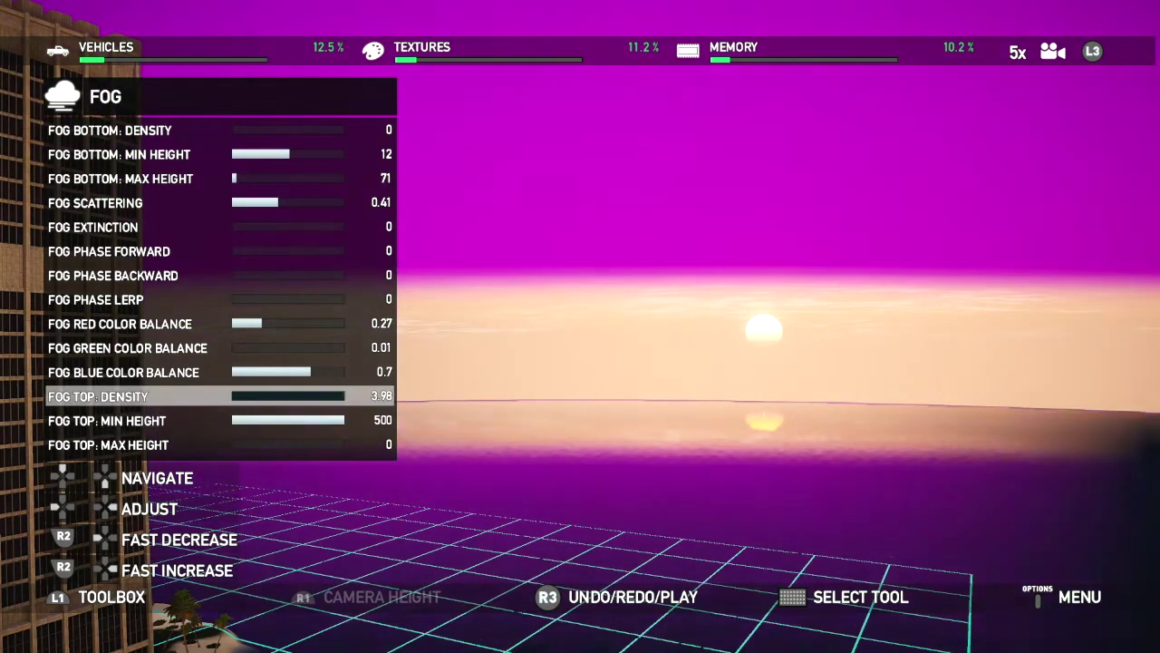
pyautogui.press('Left')
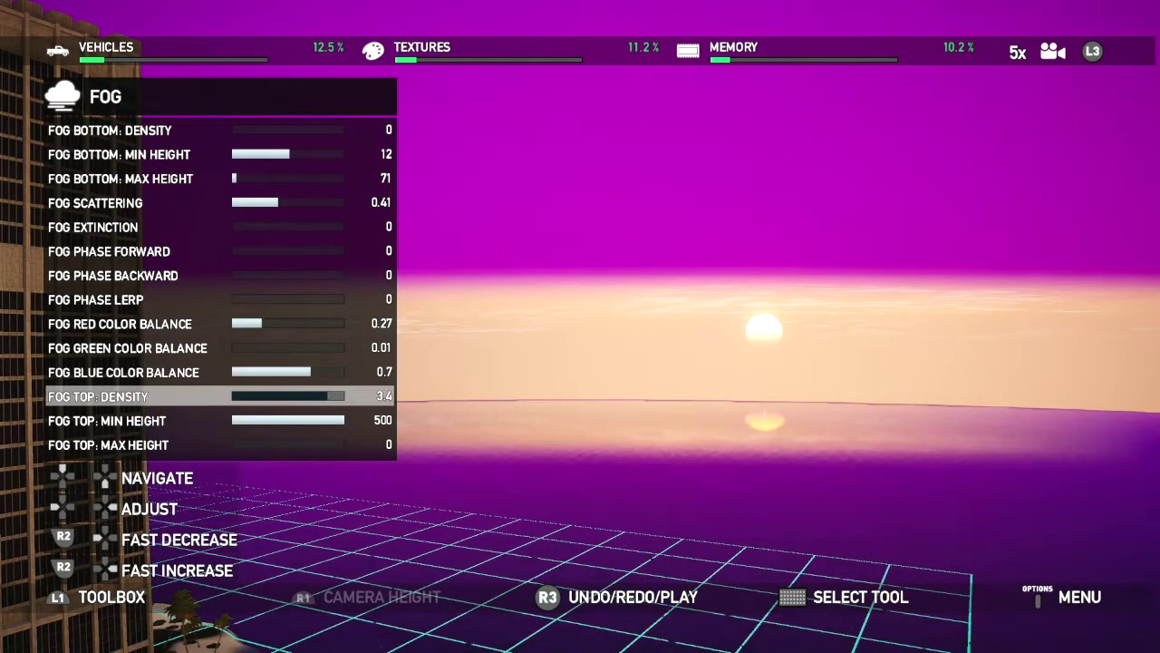
pyautogui.press('Left')
pyautogui.press('Left')
pyautogui.press('Left')
pyautogui.press('Left')
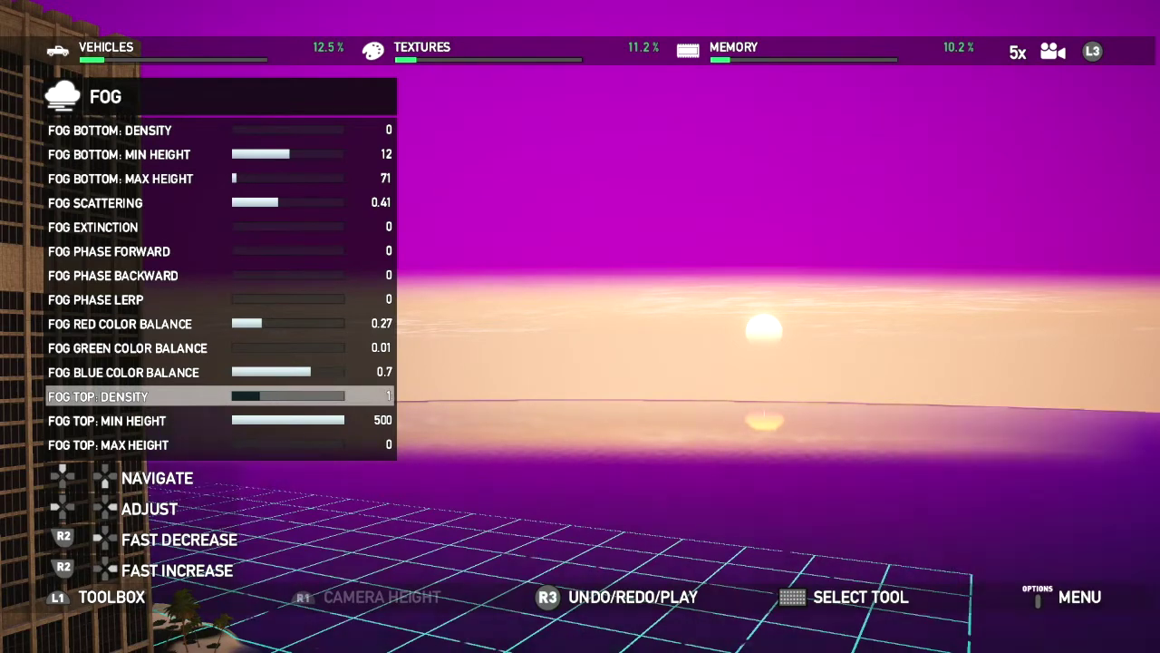
pyautogui.press('Left')
pyautogui.press('Left')
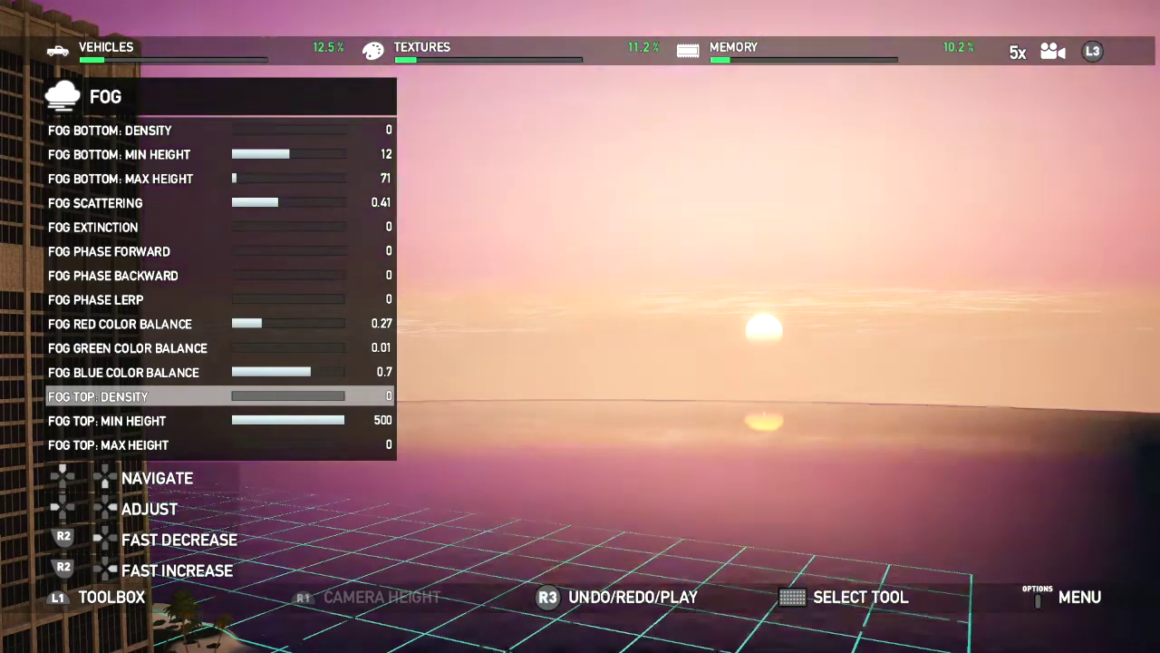
pyautogui.press('Right')
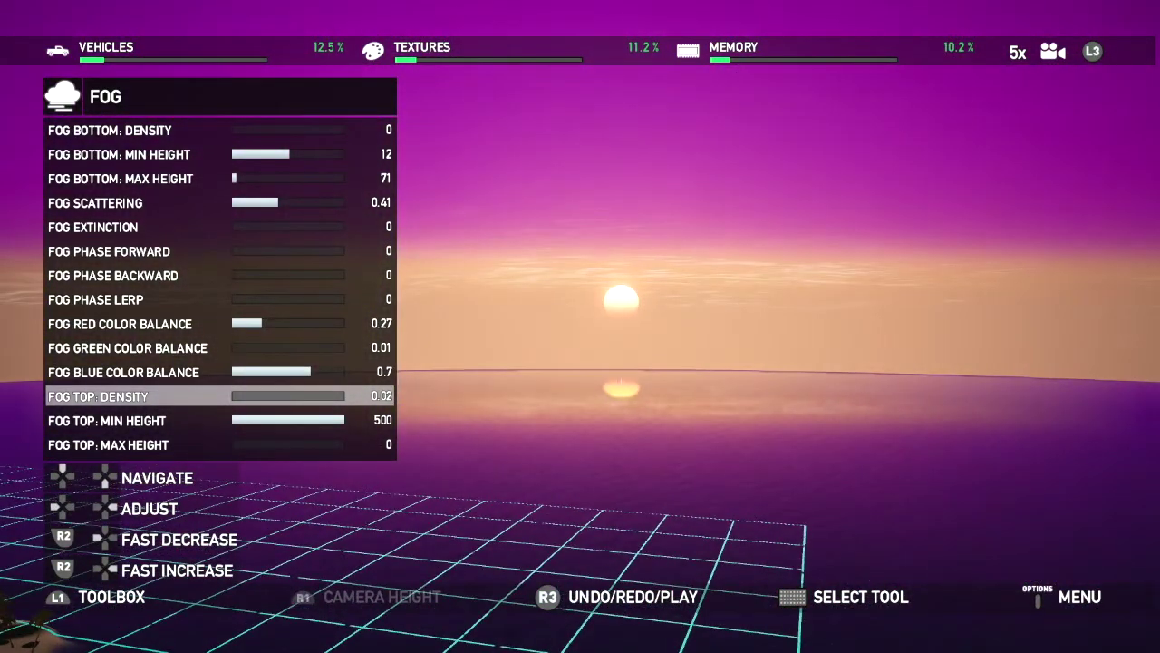
# Step: Preview Fog Scattering at its two extremes by lowering it to 0 and raising it to 1
pyautogui.press('Up')
pyautogui.press('Up')
pyautogui.press('Up')
pyautogui.press('Up')
pyautogui.press('Up')
pyautogui.press('Up')
pyautogui.press('Up')
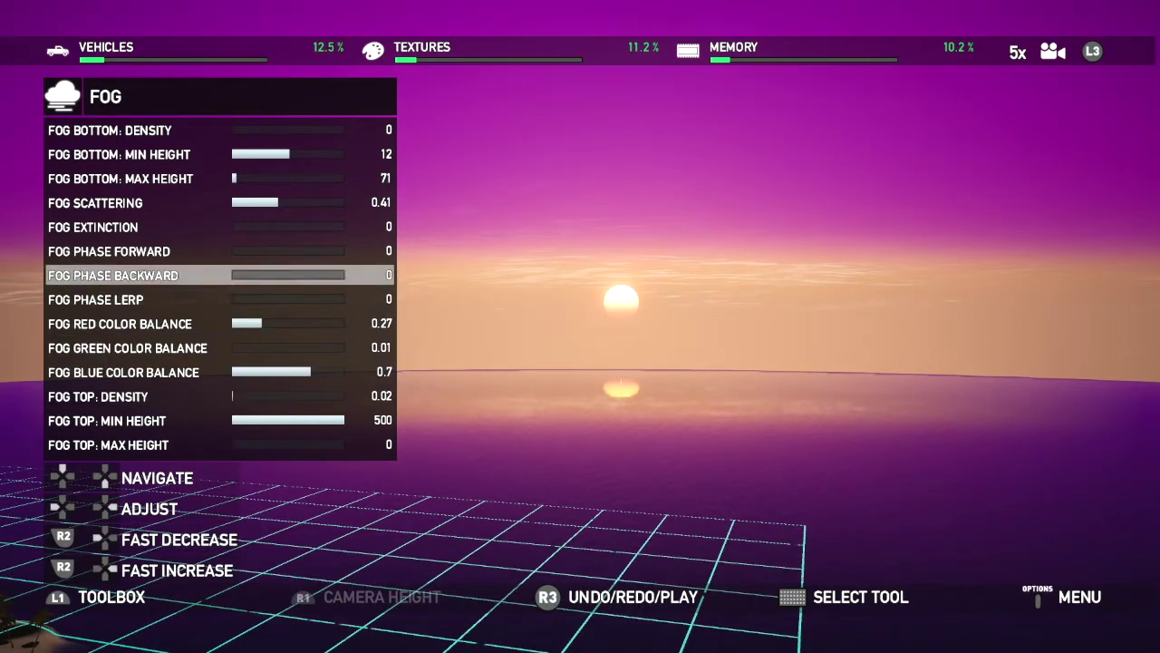
pyautogui.press('Up')
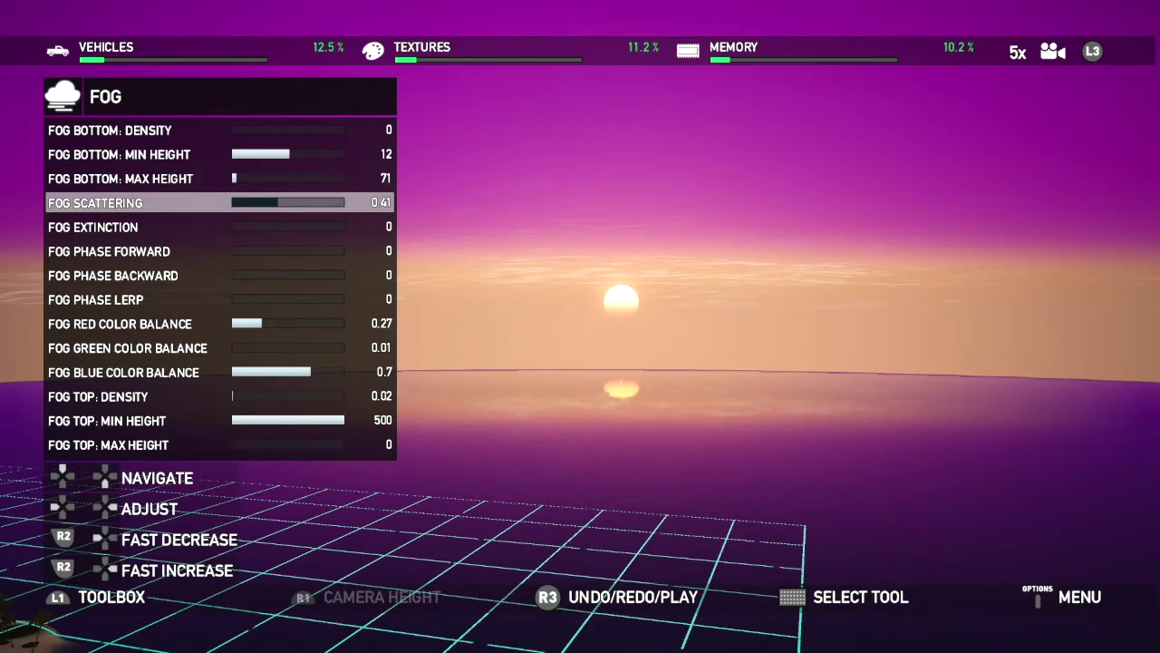
pyautogui.press('Left')
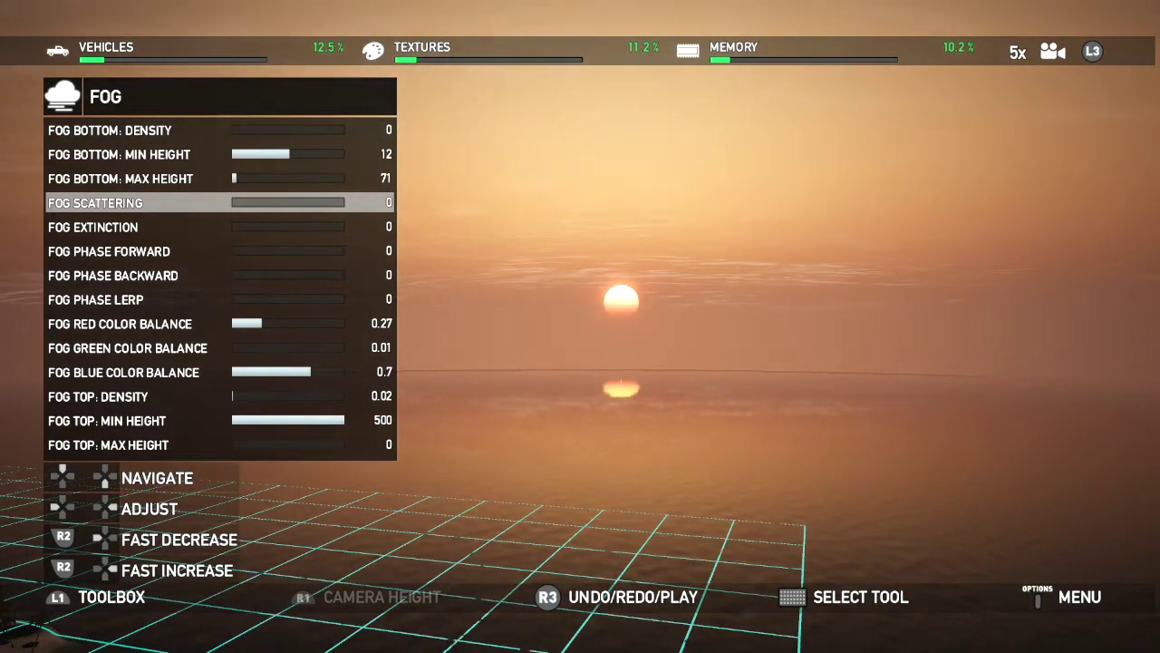
pyautogui.press('Right')
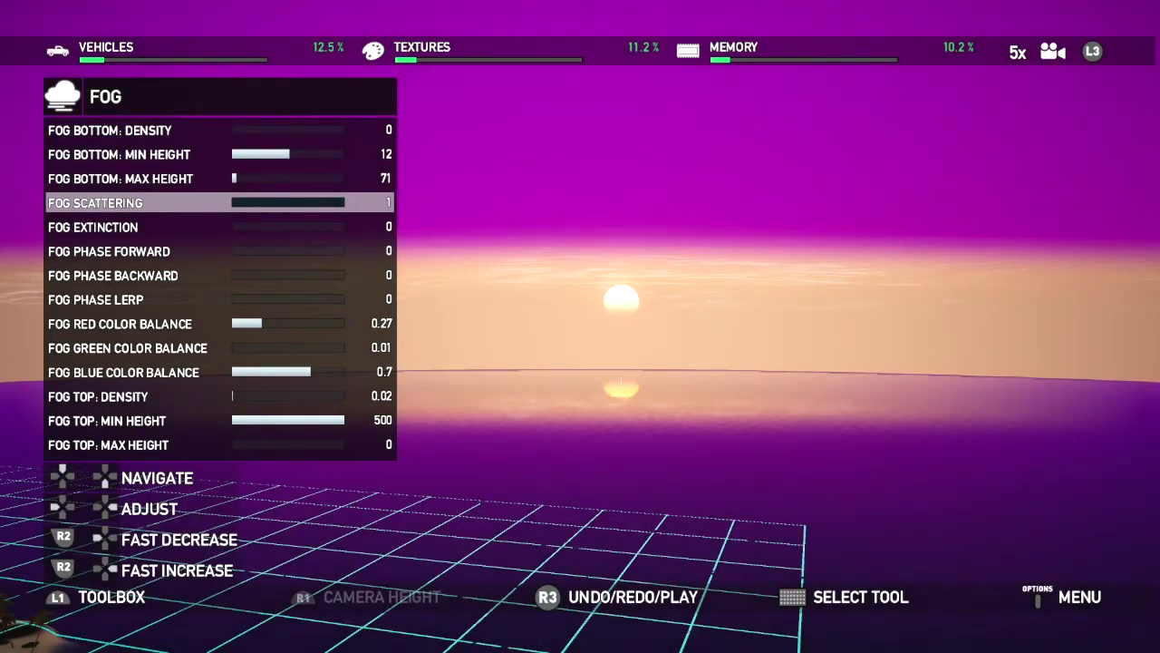
# Step: Set Fog Scattering to 0.3
pyautogui.press('Left')
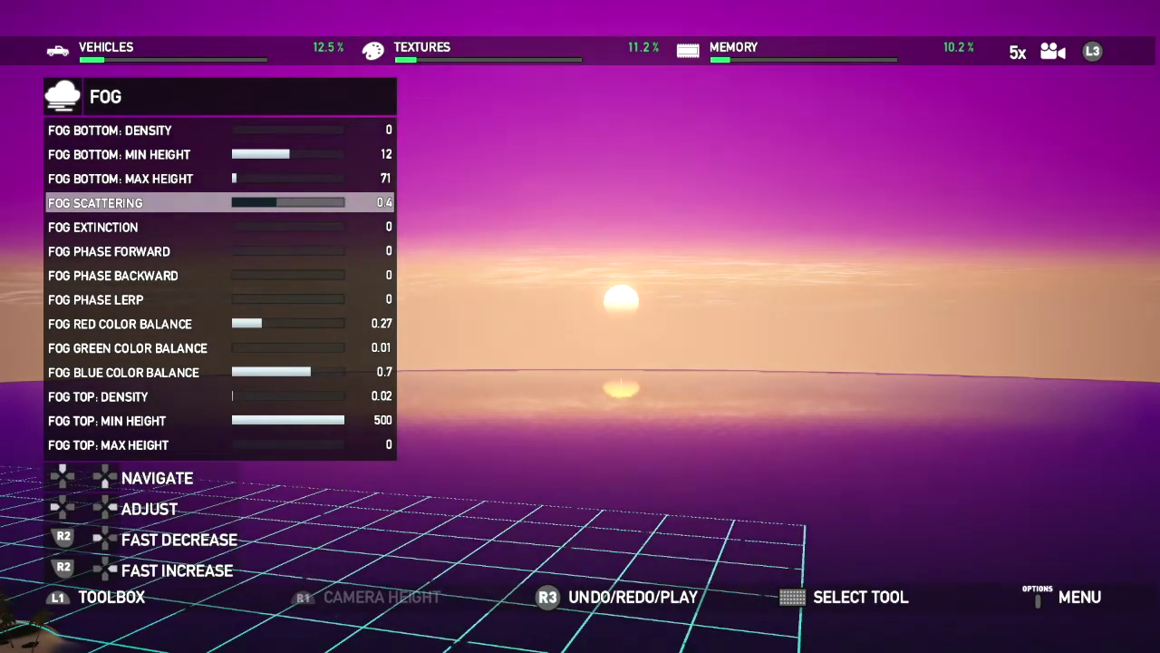
pyautogui.press('Left')
pyautogui.press('Right')
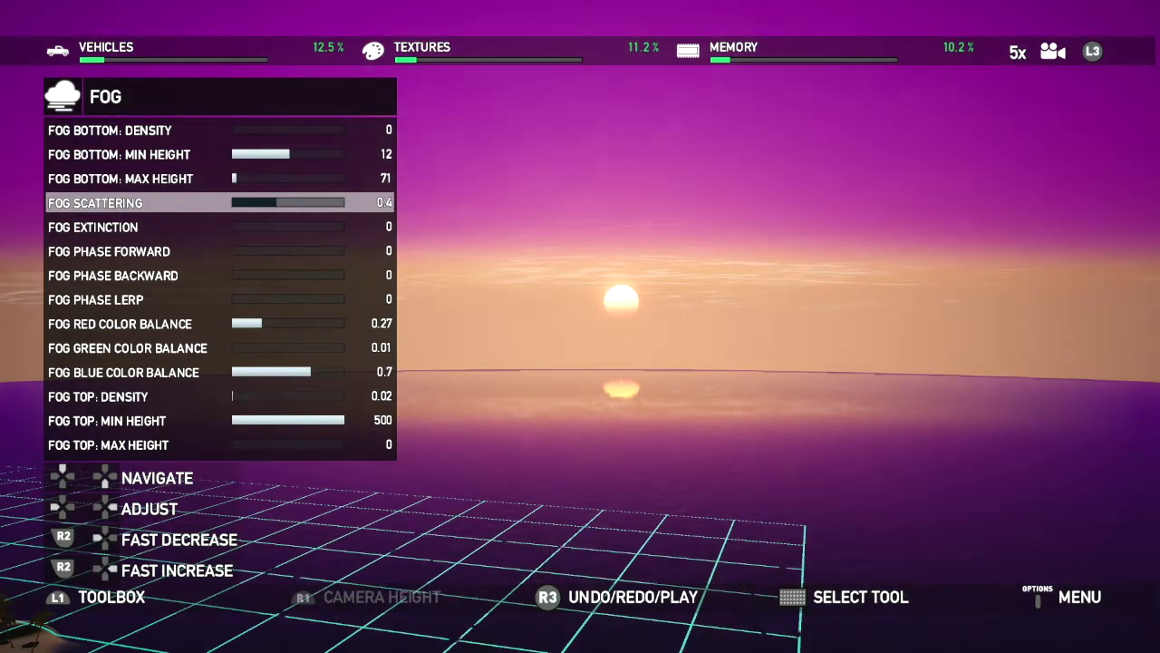
pyautogui.press('Left')
pyautogui.press('Down')
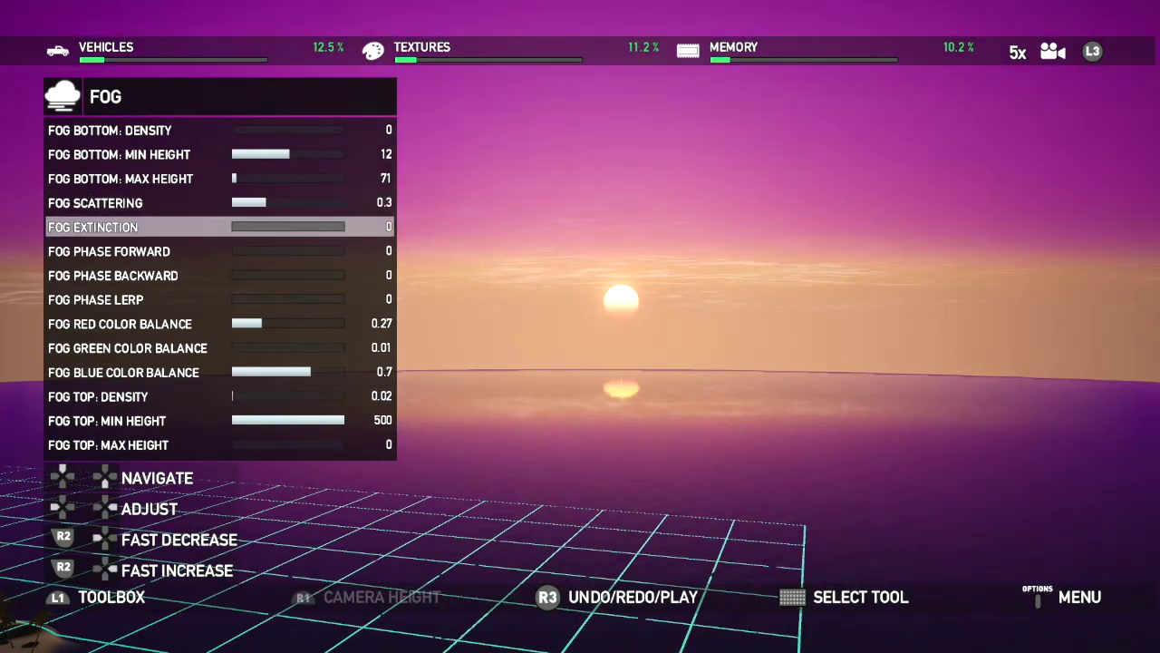
# Step: Raise Fog Extinction to 1 to preview its effect on the sky and return it to 0
pyautogui.press('Right')
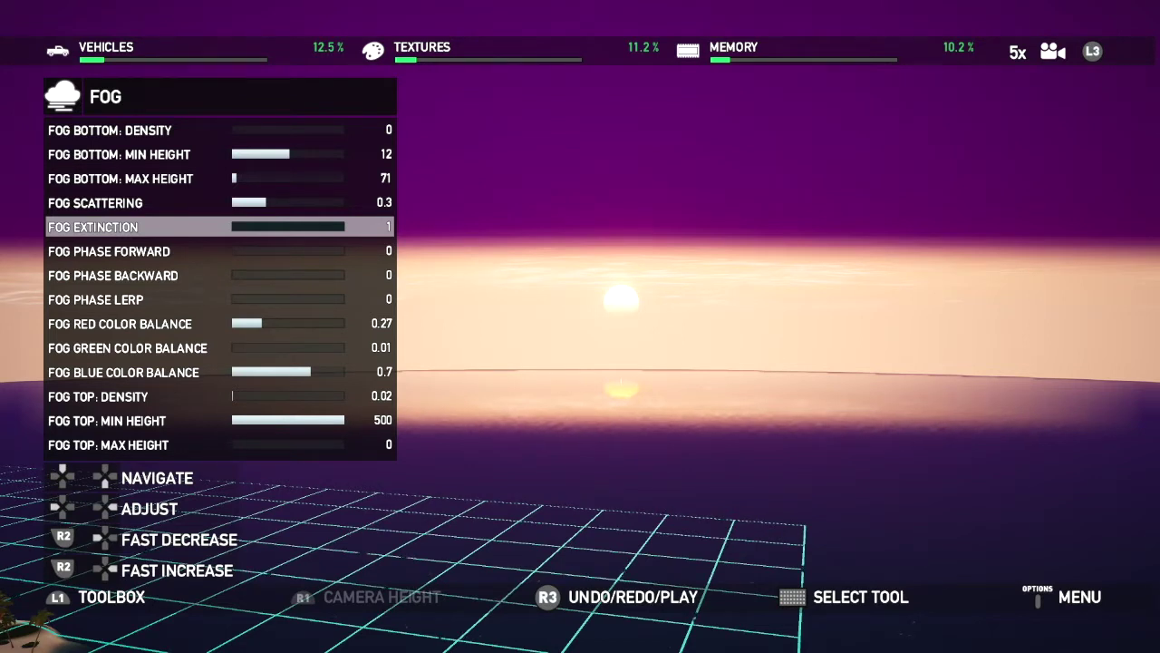
pyautogui.press('Left')
pyautogui.press('Left')
pyautogui.press('Left')
pyautogui.press('Left')
pyautogui.press('Left')
pyautogui.press('Left')
pyautogui.press('Left')
pyautogui.press('Left')
pyautogui.press('Left')
pyautogui.press('Left')
pyautogui.press('Left')
pyautogui.press('Left')
pyautogui.press('Left')
pyautogui.press('Left')
pyautogui.press('Left')
pyautogui.press('Left')
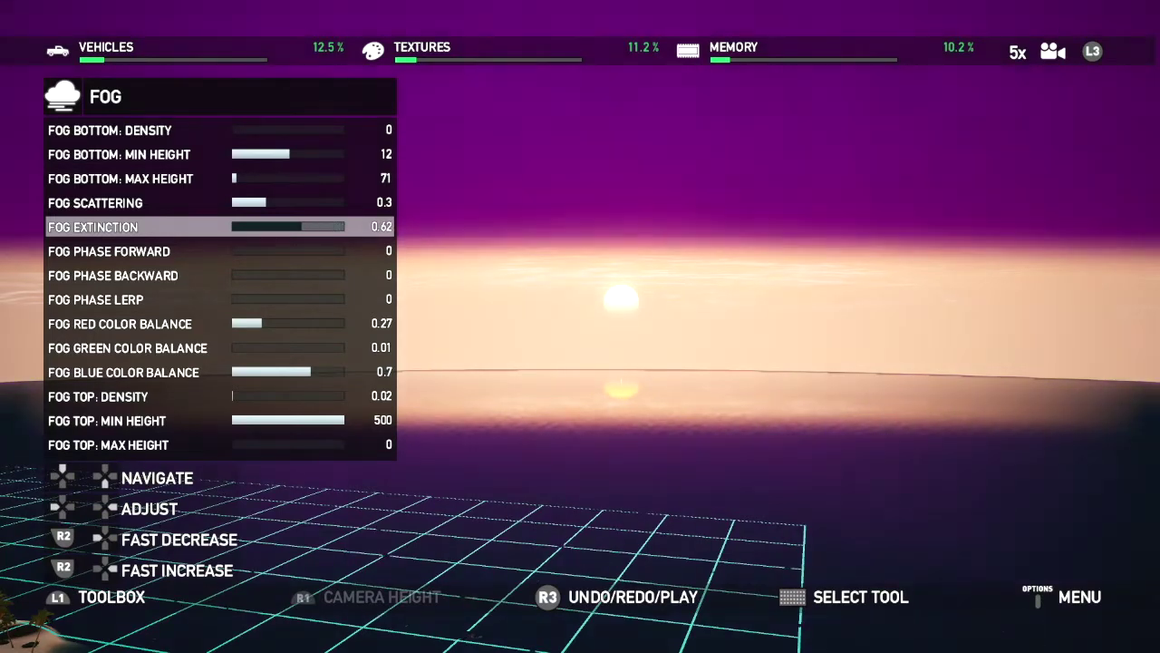
pyautogui.press('Left')
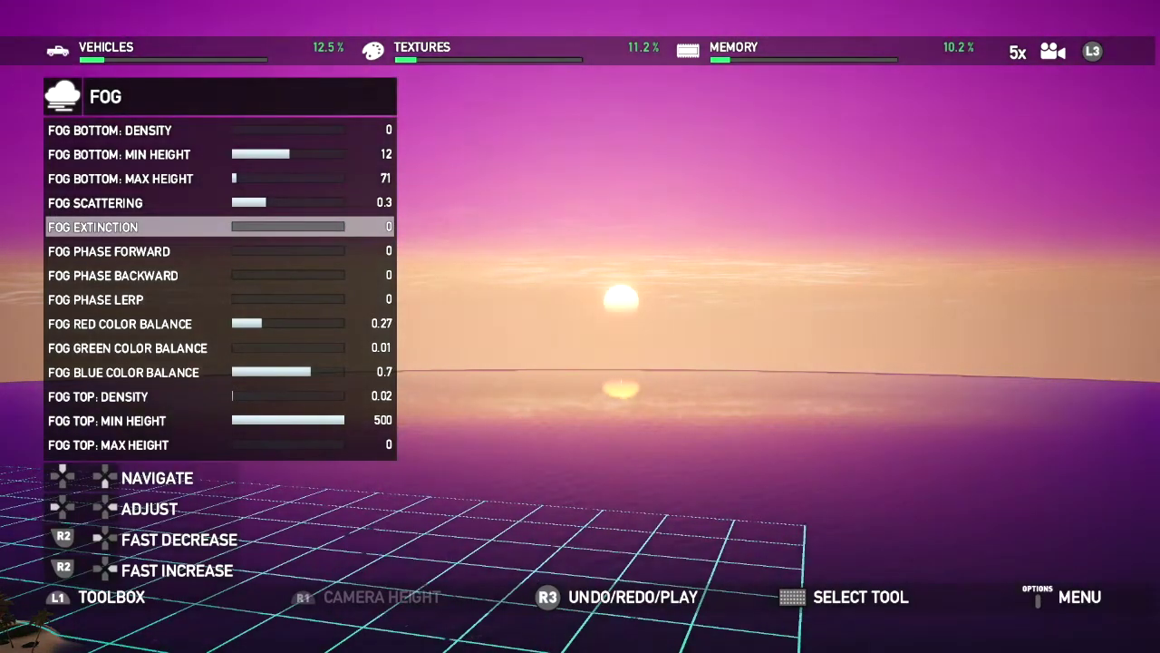
pyautogui.press('Right')
pyautogui.press('Left')
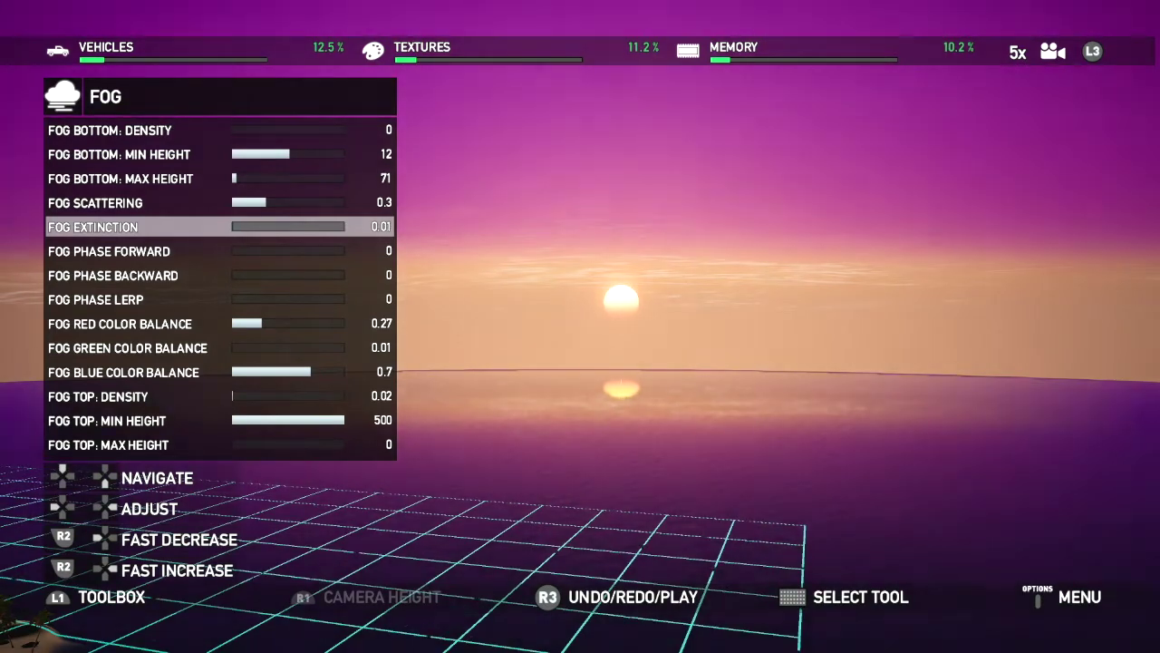
# Step: Raise Fog Phase Forward to 1 to compare the sky and bring it back down to 0
pyautogui.press('Down')
pyautogui.press('Right')
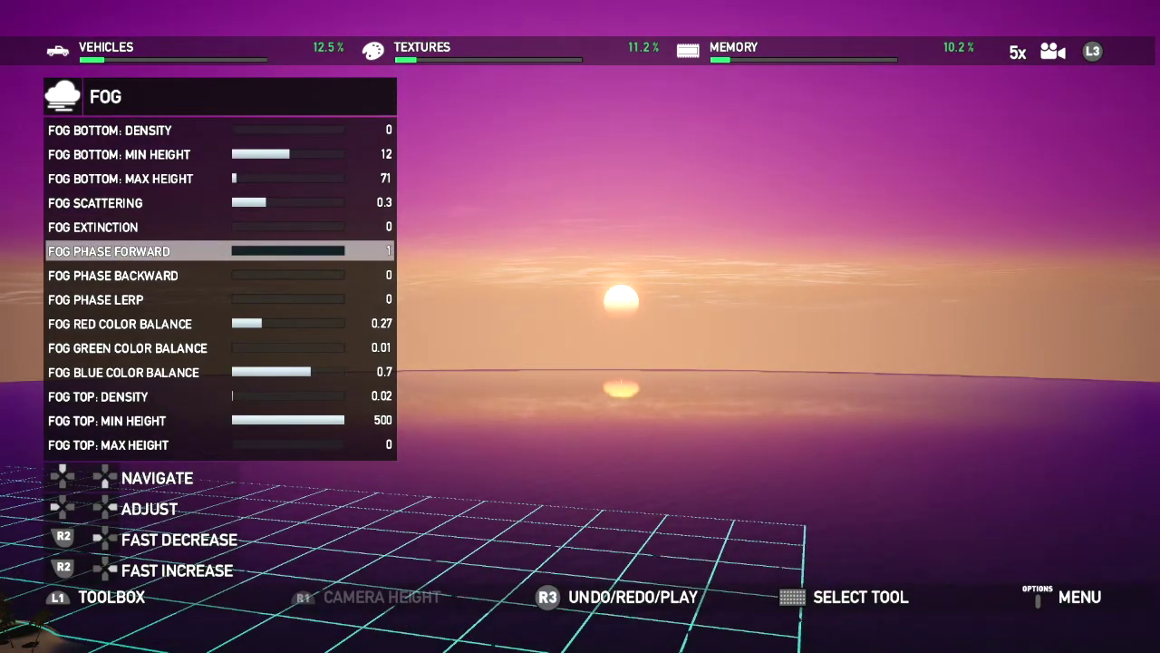
pyautogui.press('Left')
pyautogui.press('Left')
pyautogui.press('Left')
pyautogui.press('Left')
pyautogui.press('Left')
pyautogui.press('Left')
pyautogui.press('Left')
pyautogui.press('Left')
pyautogui.press('Left')
pyautogui.press('Left')
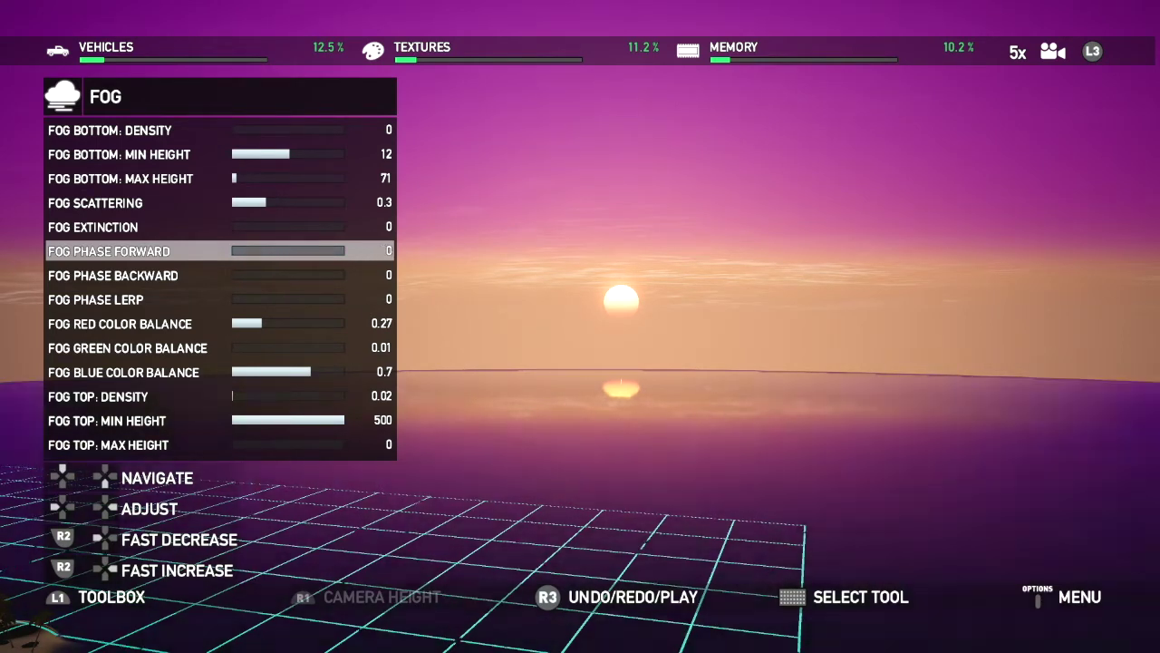
# Step: Sweep Fog Phase Backward up past 0.88 to test its influence and reset it to 0
pyautogui.press('Down')
pyautogui.press('Right')
pyautogui.press('Right')
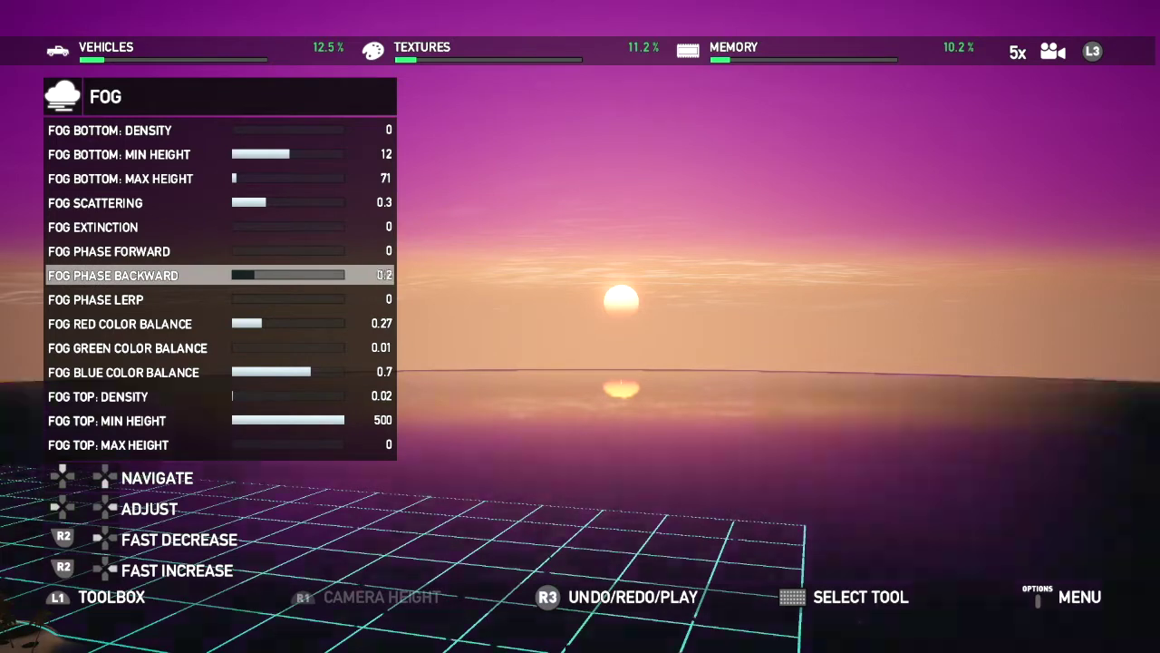
pyautogui.press('Right')
pyautogui.press('Right')
pyautogui.press('Right')
pyautogui.press('Right')
pyautogui.press('Right')
pyautogui.press('Right')
pyautogui.press('Right')
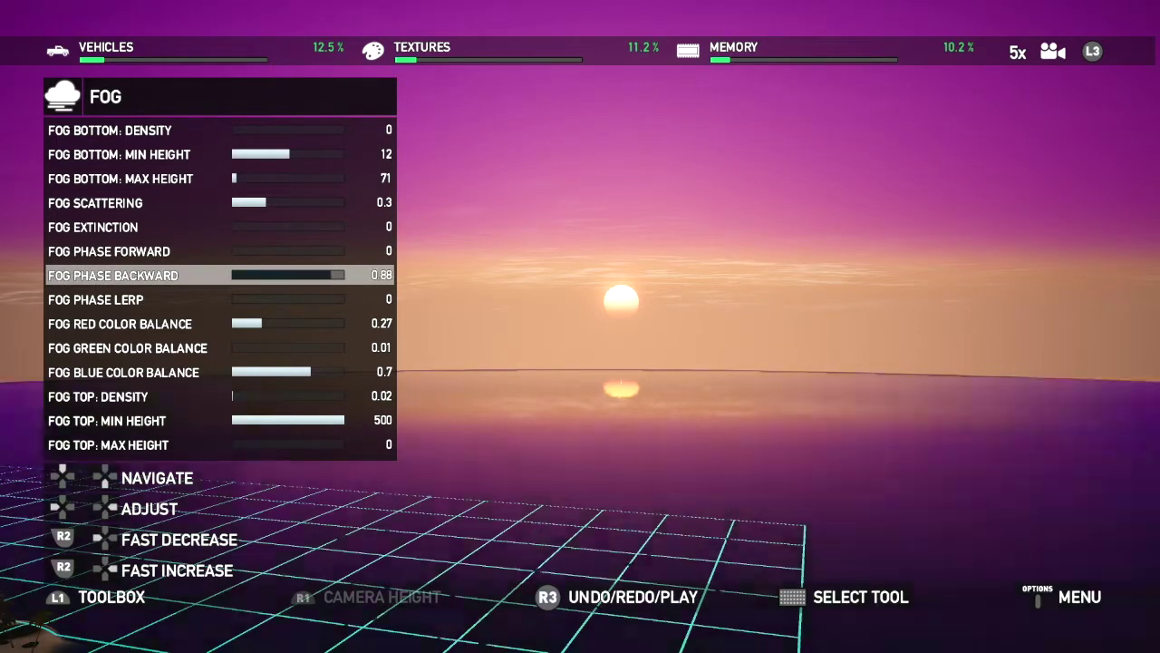
pyautogui.press('Right')
pyautogui.press('Right')
pyautogui.press('Left')
pyautogui.press('Left')
pyautogui.press('Left')
pyautogui.press('Left')
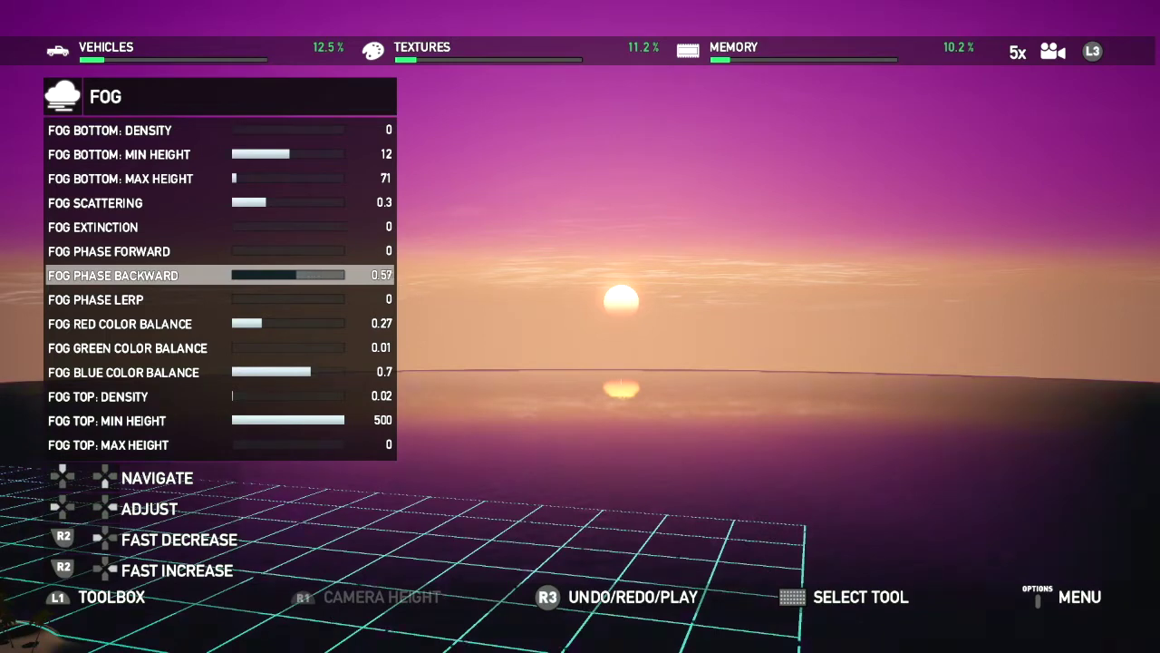
pyautogui.press('Left')
pyautogui.press('Left')
pyautogui.press('Left')
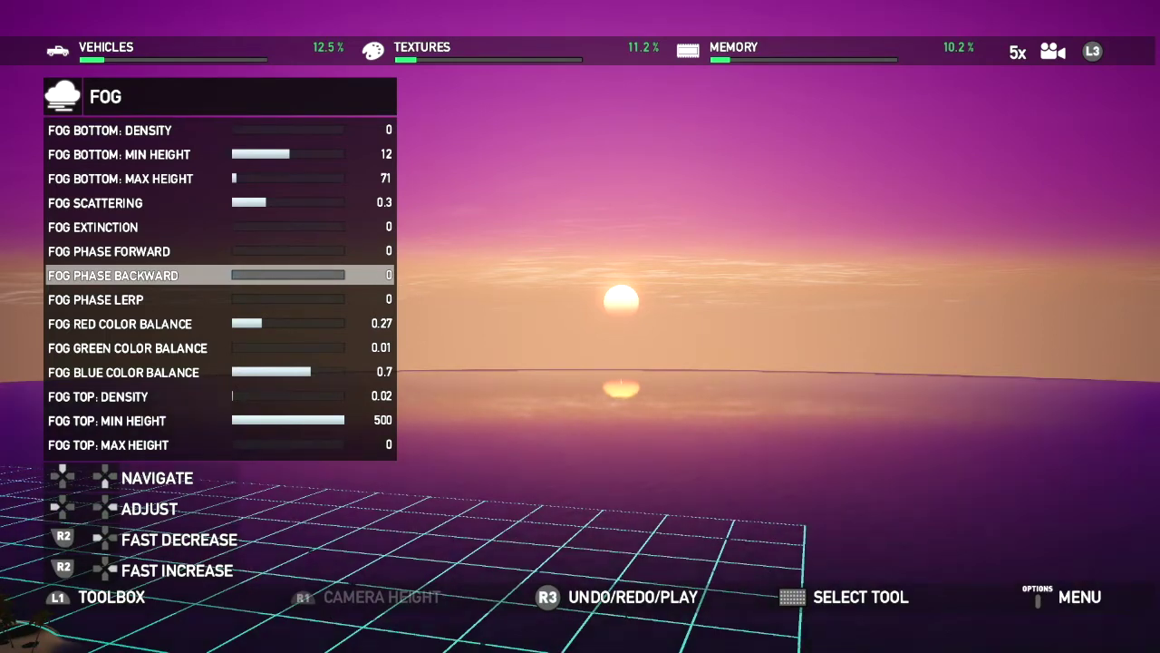
# Step: Try Fog Phase Lerp at its maximum of 1 and restore it to 0
pyautogui.press('Down')
pyautogui.press('Right')
pyautogui.press('Right')
pyautogui.press('Right')
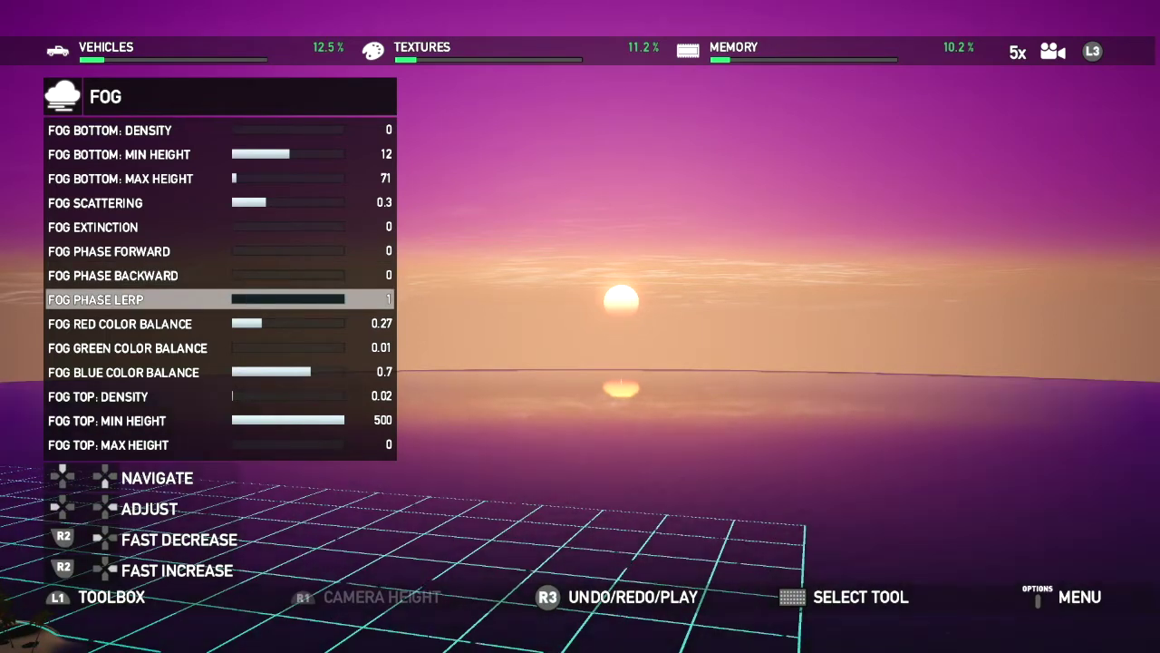
pyautogui.press('Left')
pyautogui.press('Left')
pyautogui.press('Left')
pyautogui.press('Left')
pyautogui.press('Left')
pyautogui.press('Left')
pyautogui.press('Left')
pyautogui.press('Left')
pyautogui.press('Left')
pyautogui.press('Left')
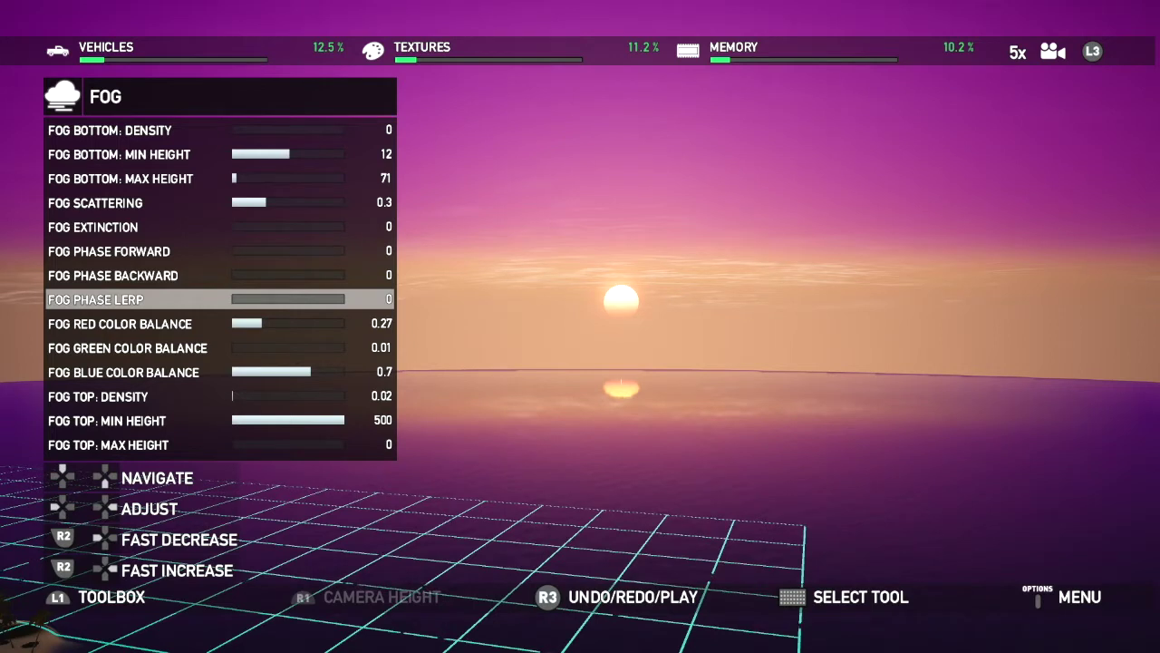
pyautogui.press('Up')
pyautogui.press('Up')
pyautogui.press('Up')
pyautogui.press('Up')
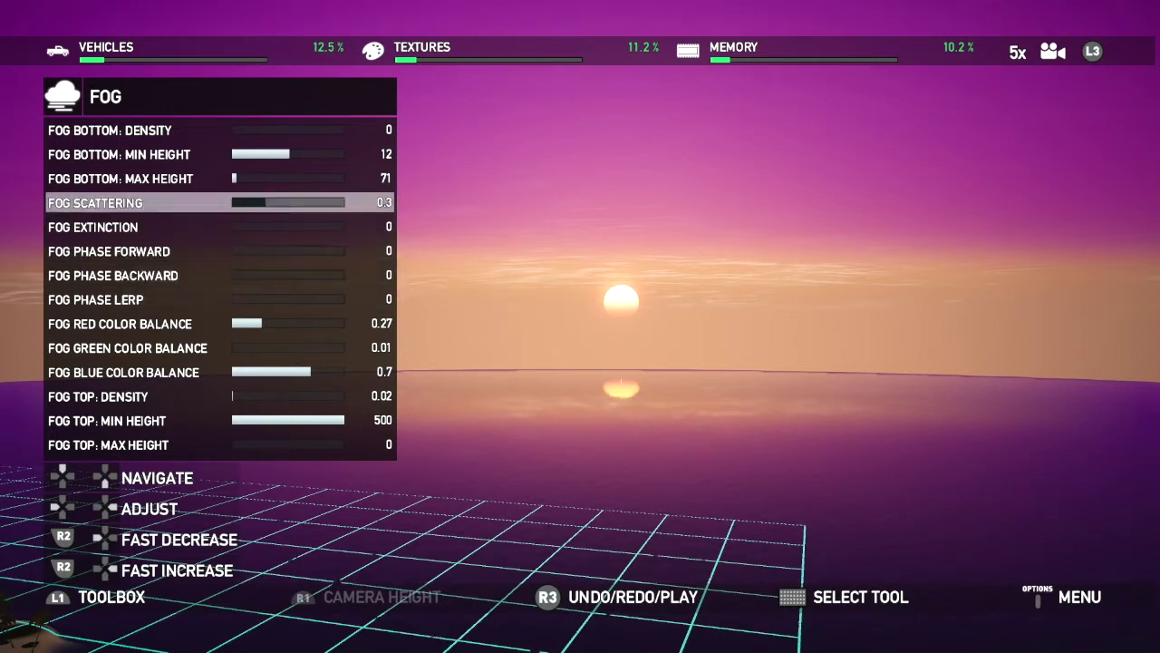
pyautogui.press('Down')
pyautogui.press('Down')
pyautogui.press('Down')
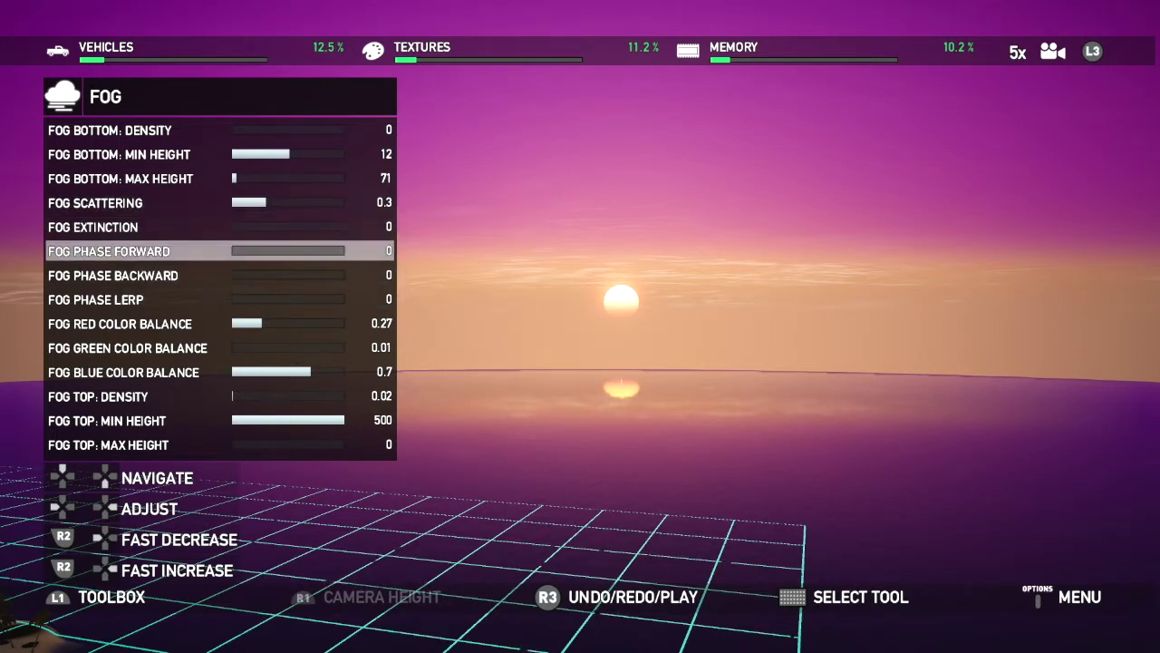
pyautogui.press('Up')
pyautogui.press('Up')
# Step: Set Fog Top: Density to 0
pyautogui.press('Down')
pyautogui.press('Down')
pyautogui.press('Down')
pyautogui.press('Down')
pyautogui.press('Down')
pyautogui.press('Down')
pyautogui.press('Down')
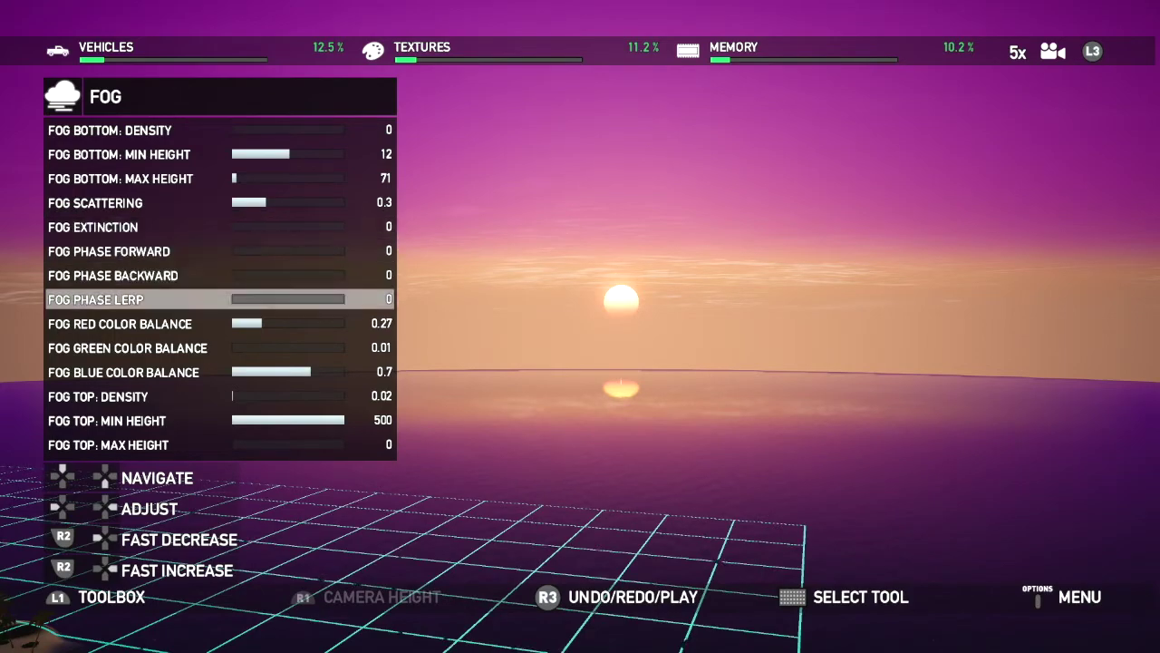
pyautogui.press('Left')
pyautogui.press('Left')
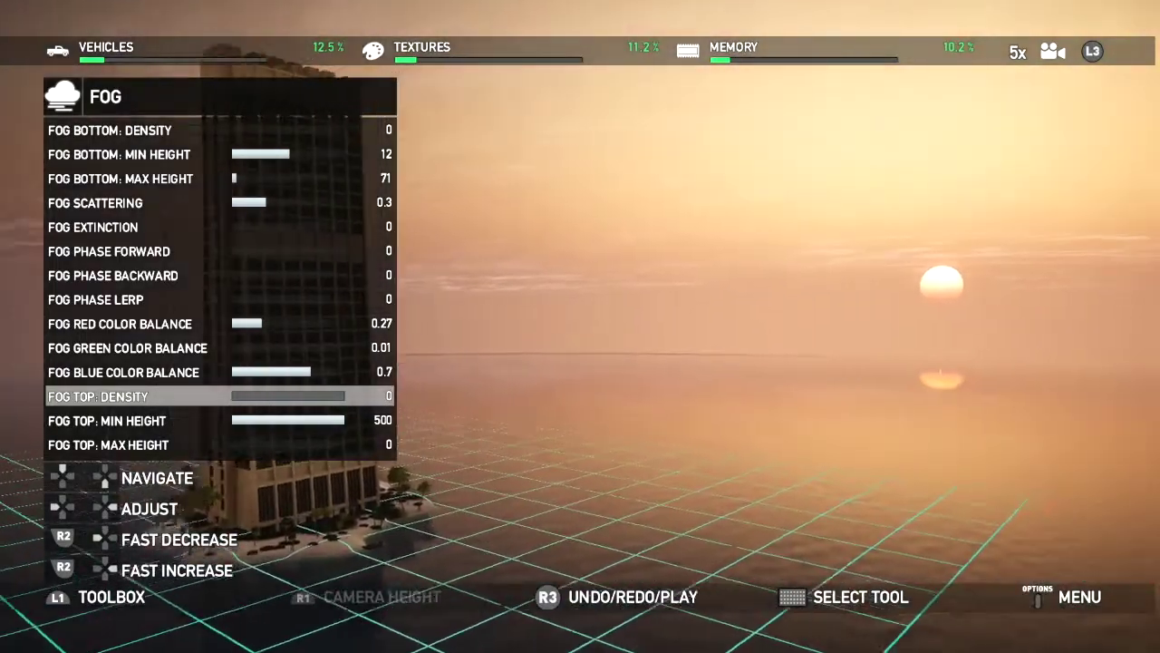
# Step: Set Fog Bottom: Density to 0.012
pyautogui.press('Up')
pyautogui.press('Up')
pyautogui.press('Up')
pyautogui.press('Up')
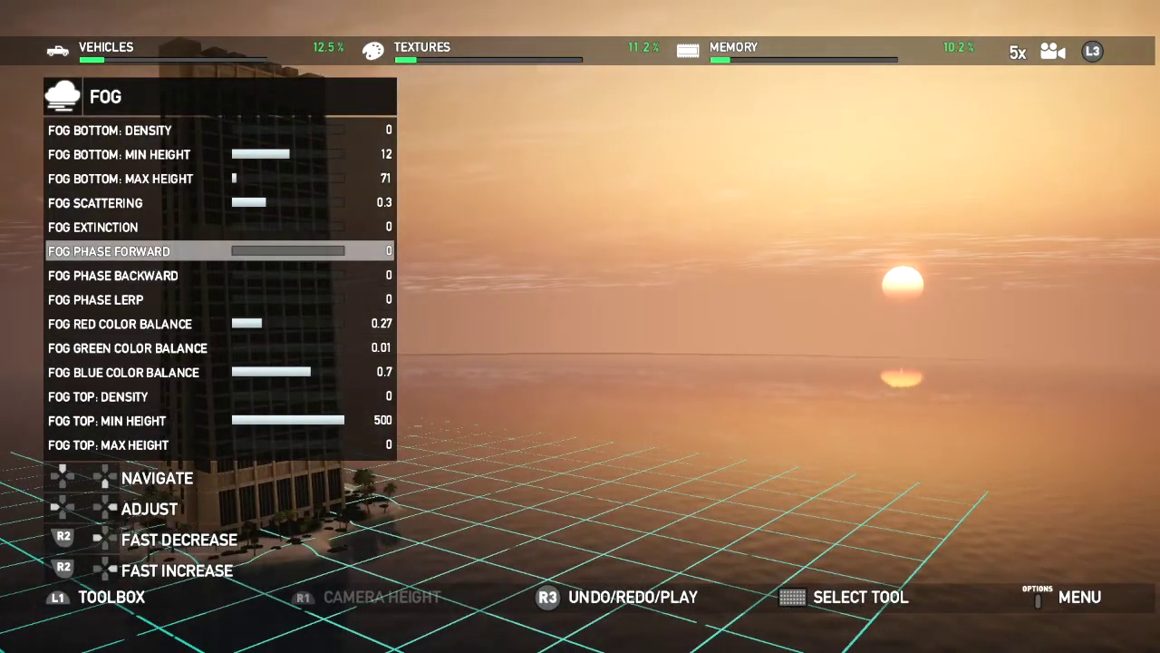
pyautogui.press('Up')
pyautogui.press('Up')
pyautogui.press('Up')
pyautogui.press('Up')
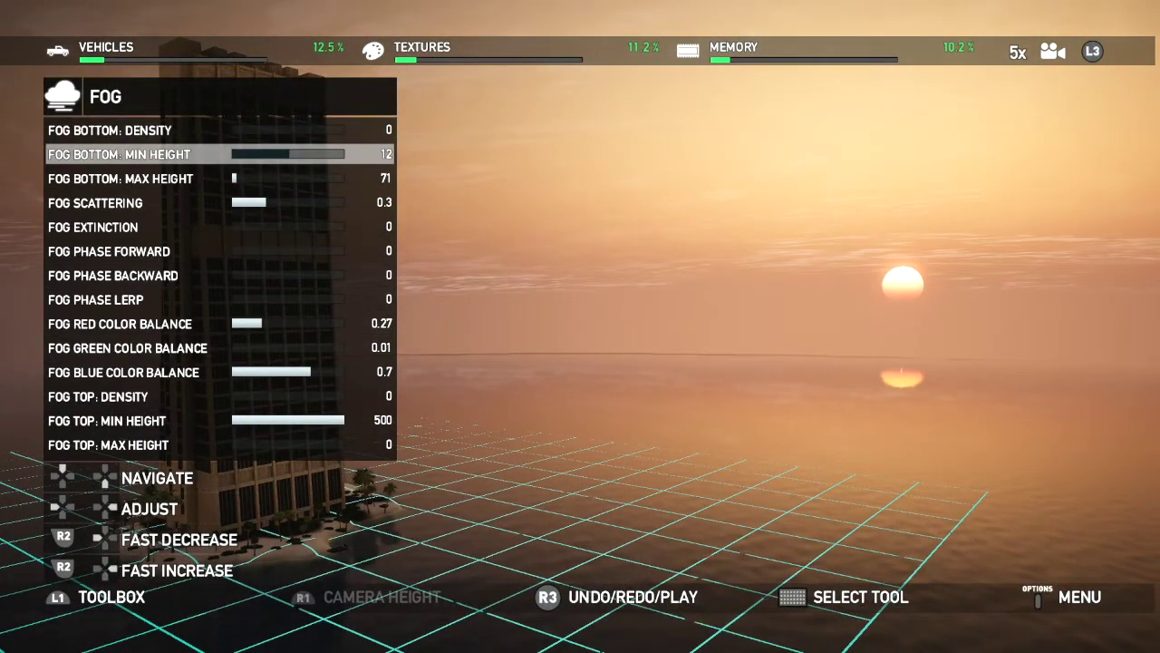
pyautogui.press('Up')
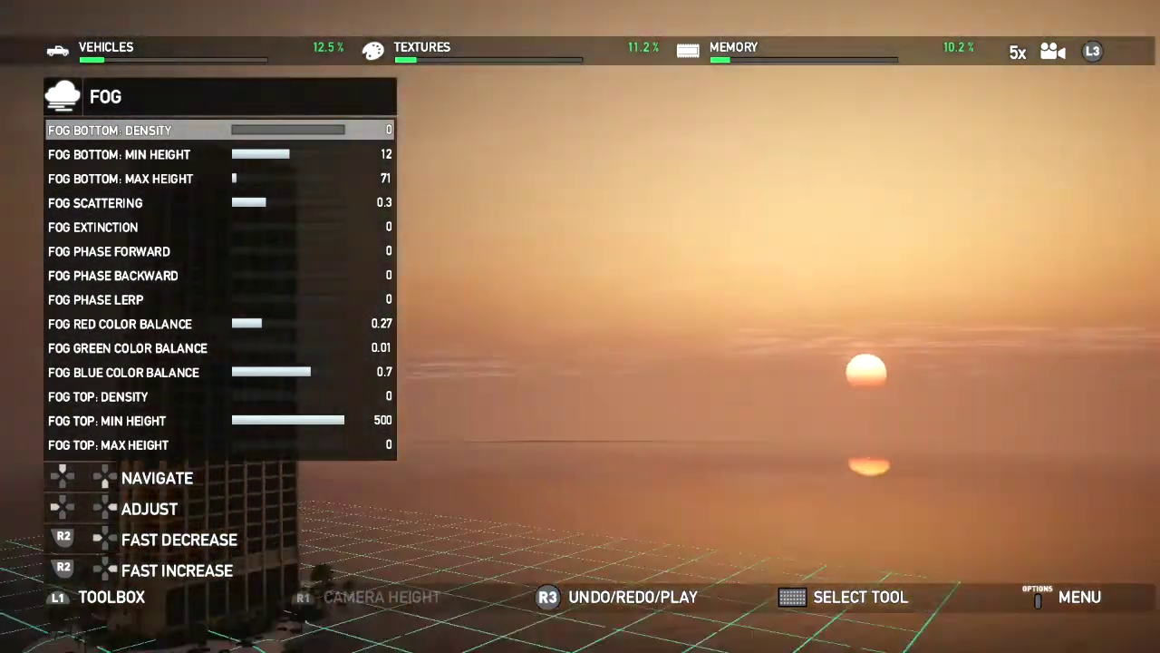
pyautogui.press('Right')
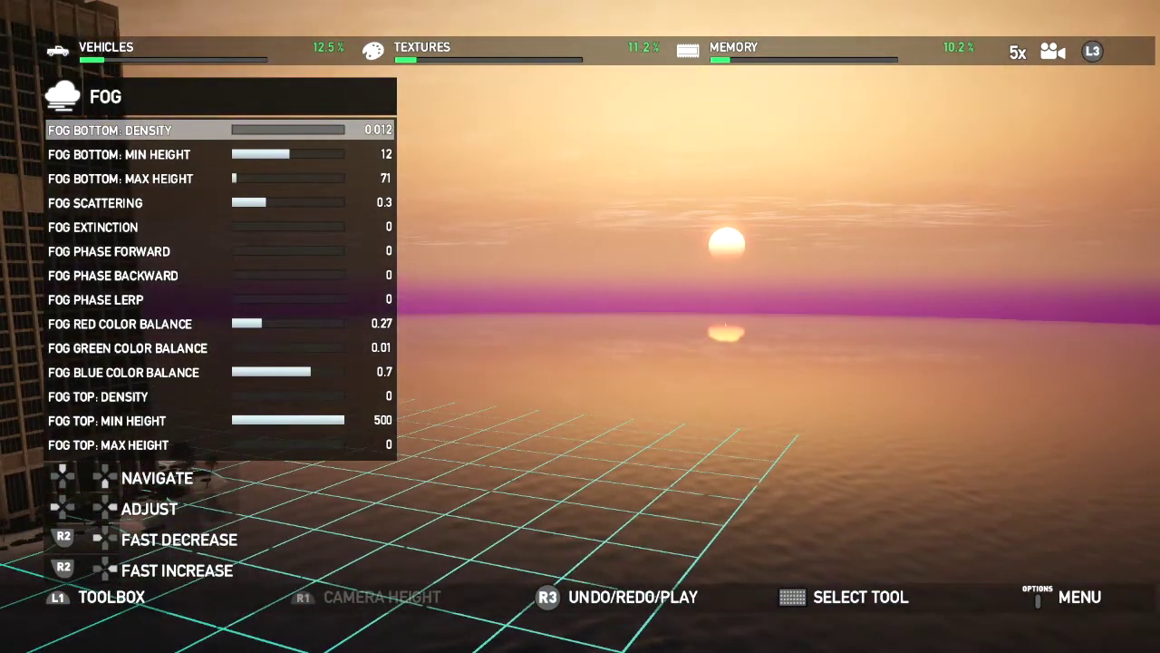
# Step: Raise Fog Bottom: Min Height to 440 to preview a taller fog band and lower it to 50
pyautogui.press('Down')
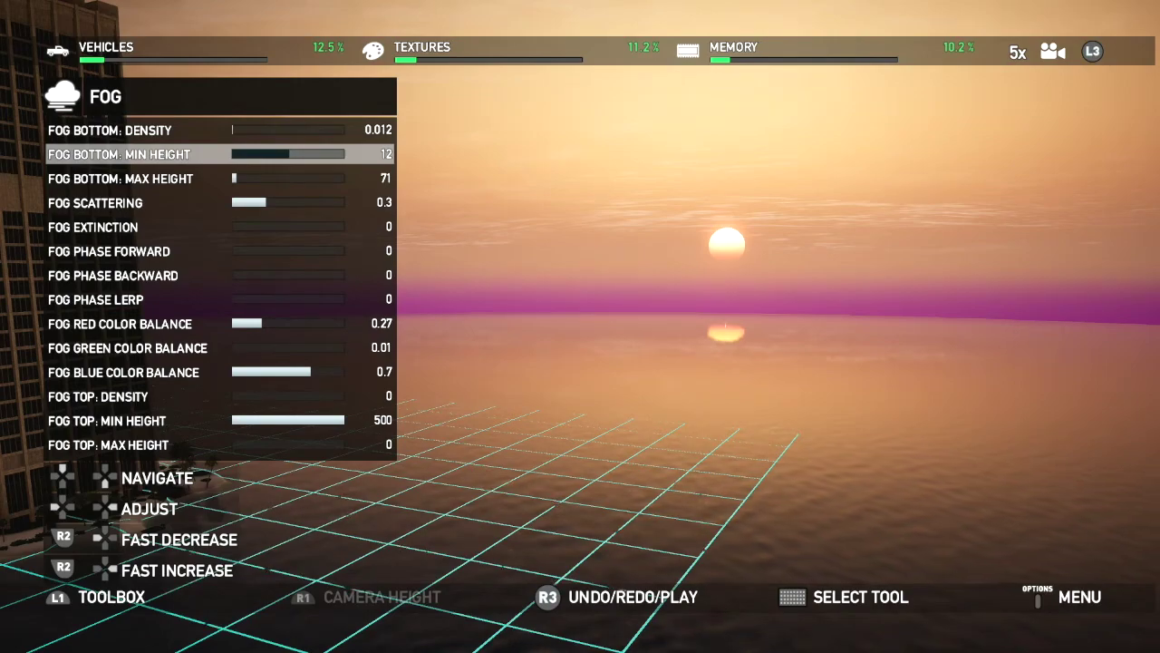
pyautogui.press('Right')
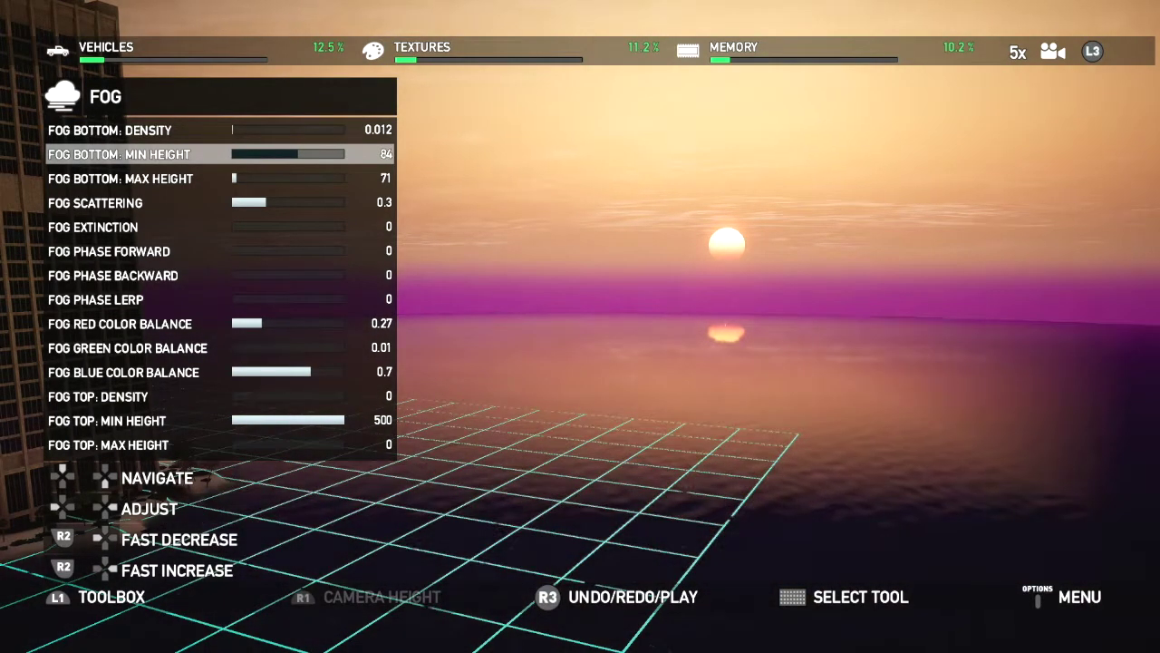
pyautogui.press('Right')
pyautogui.press('Right')
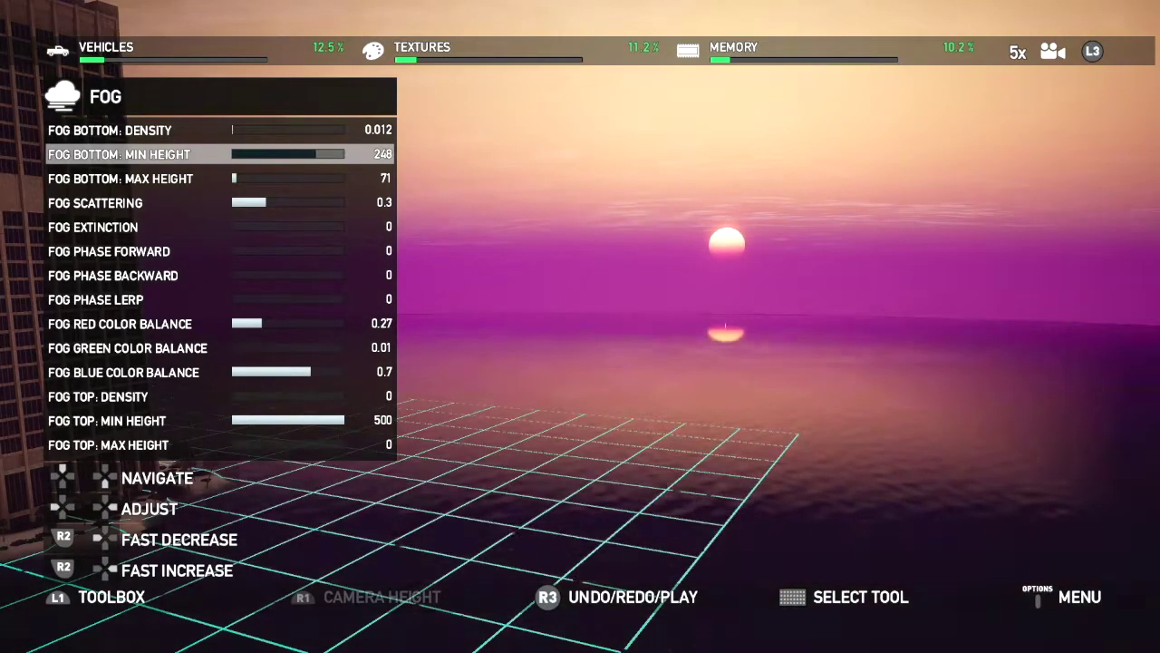
pyautogui.press('Right')
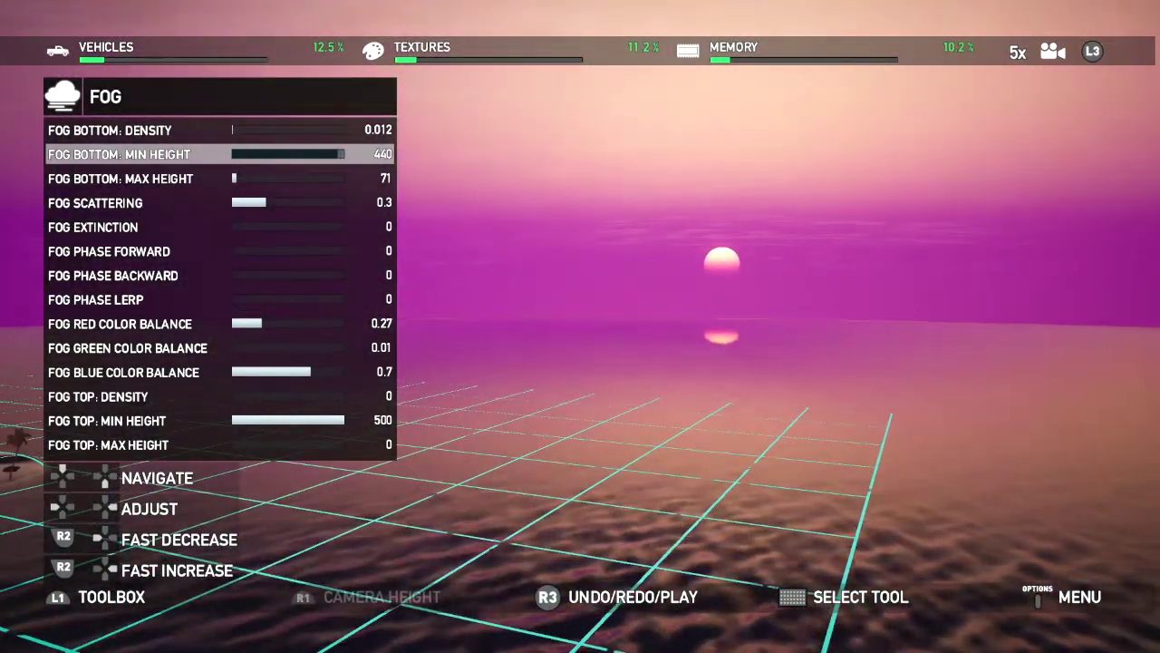
pyautogui.press('Left')
pyautogui.press('Left')
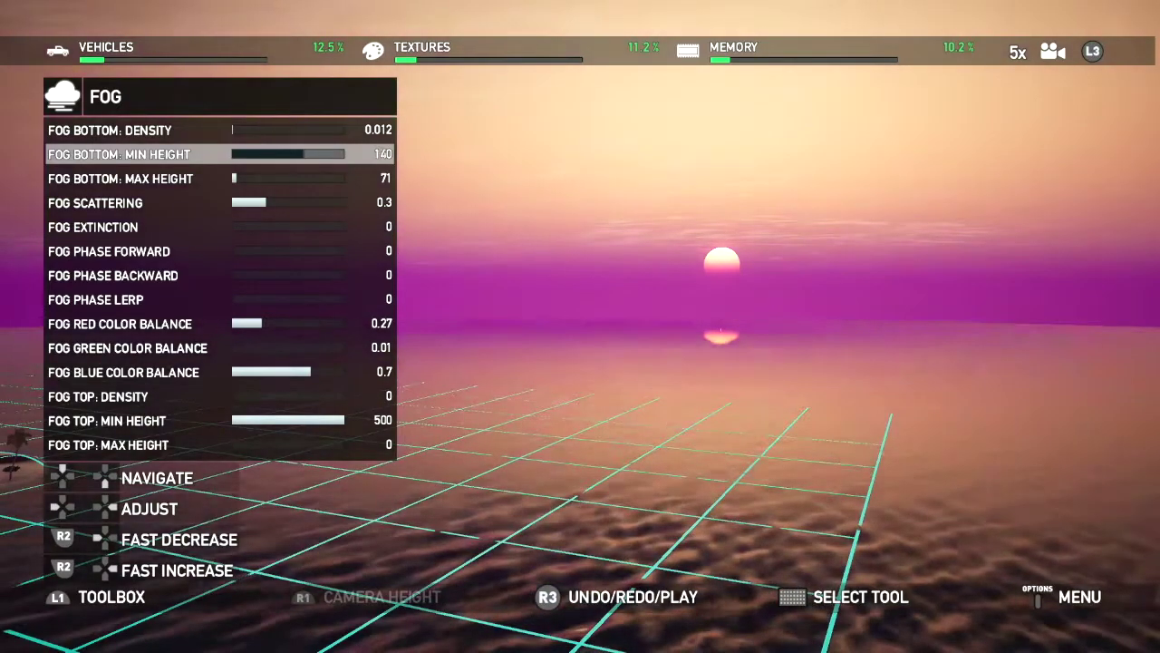
# Step: Raise Fog Bottom: Max Height to 1091 to test the blend and bring it down to 351
pyautogui.press('Down')
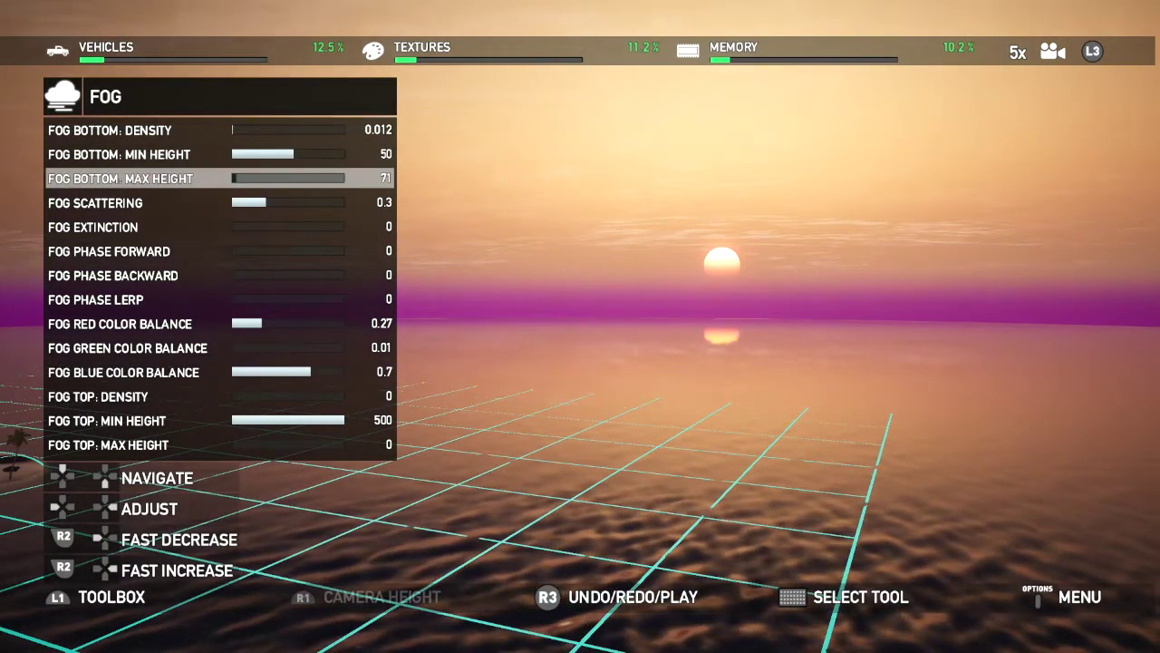
pyautogui.press('Right')
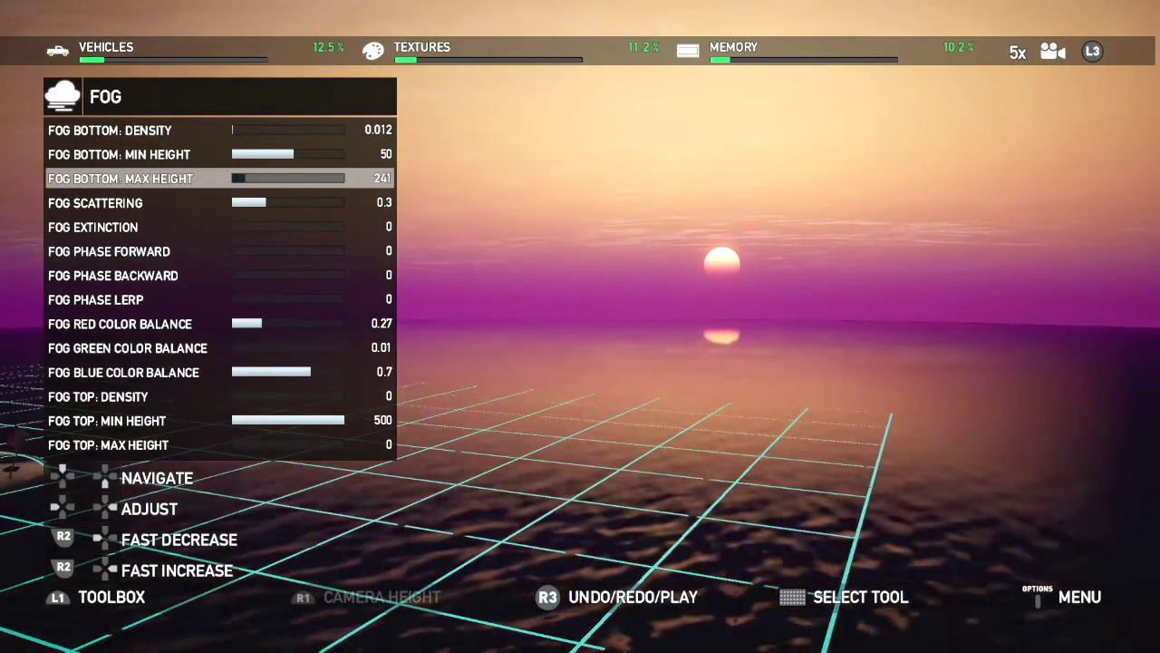
pyautogui.press('Right')
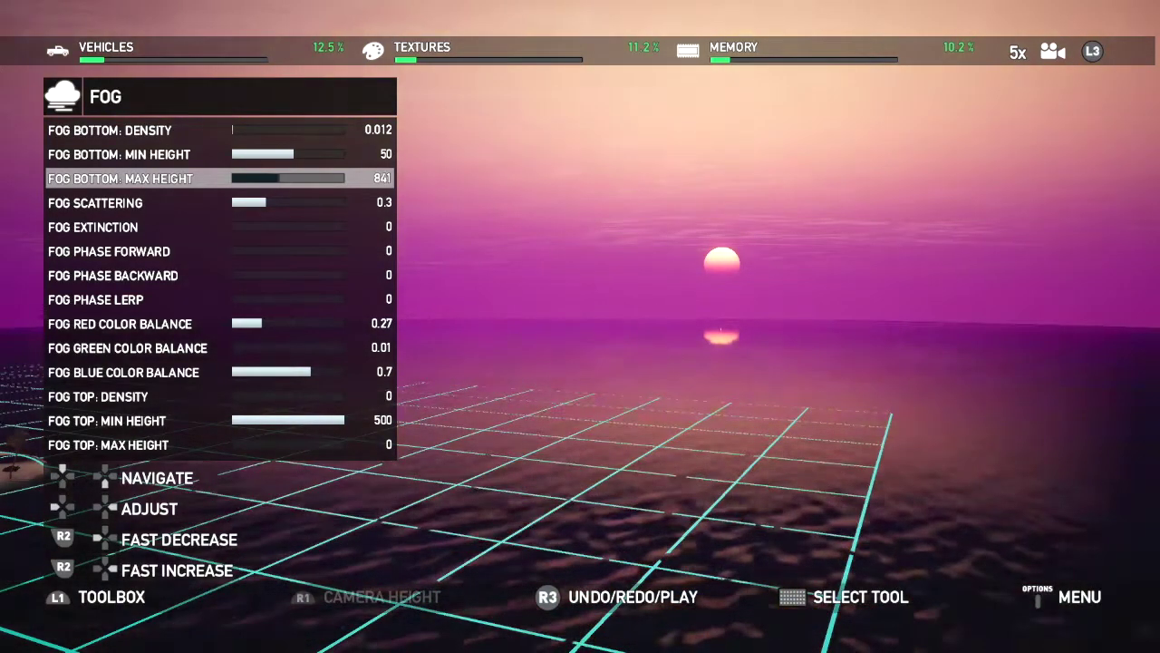
pyautogui.press('Right')
pyautogui.press('Right')
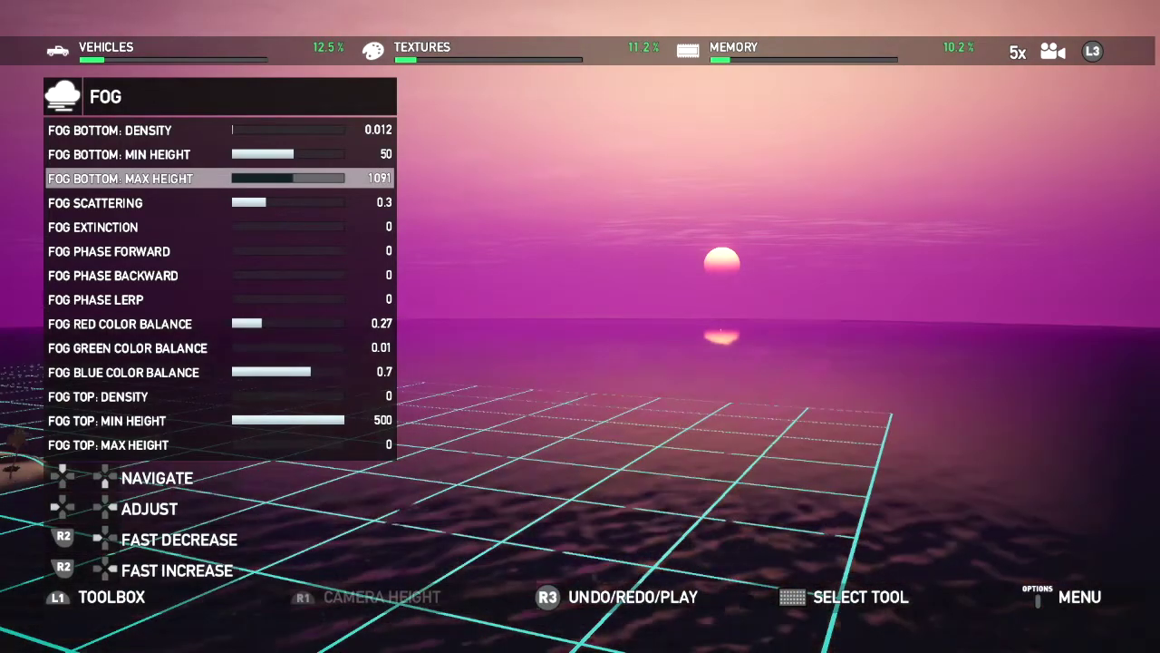
pyautogui.press('Left')
pyautogui.press('Left')
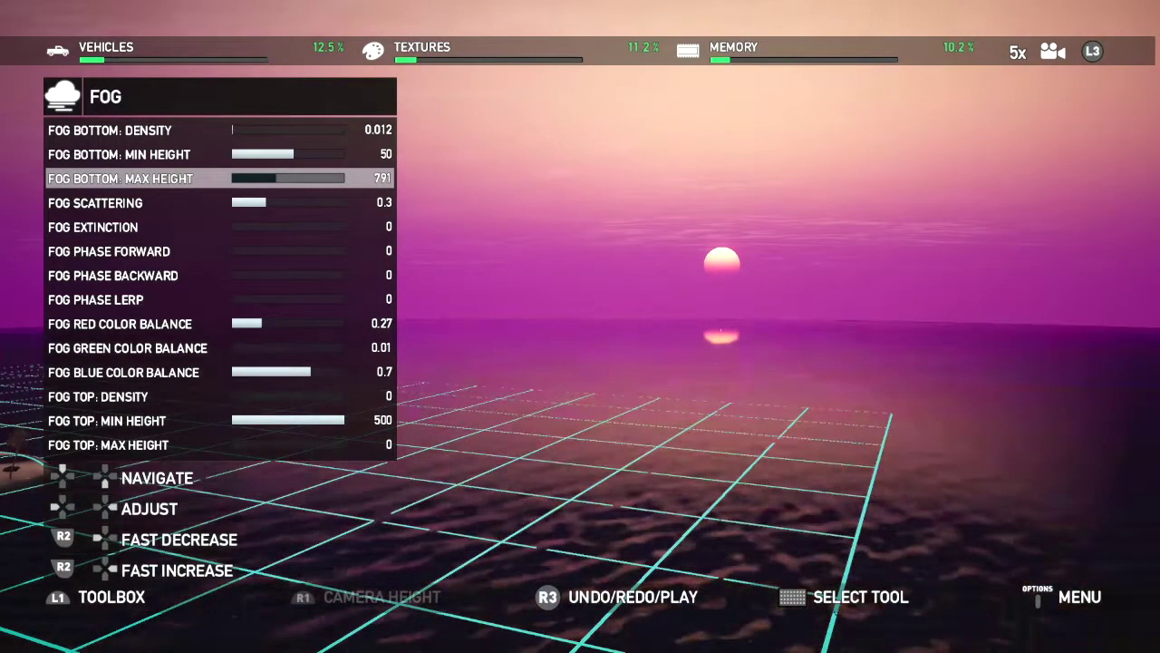
pyautogui.press('Left')
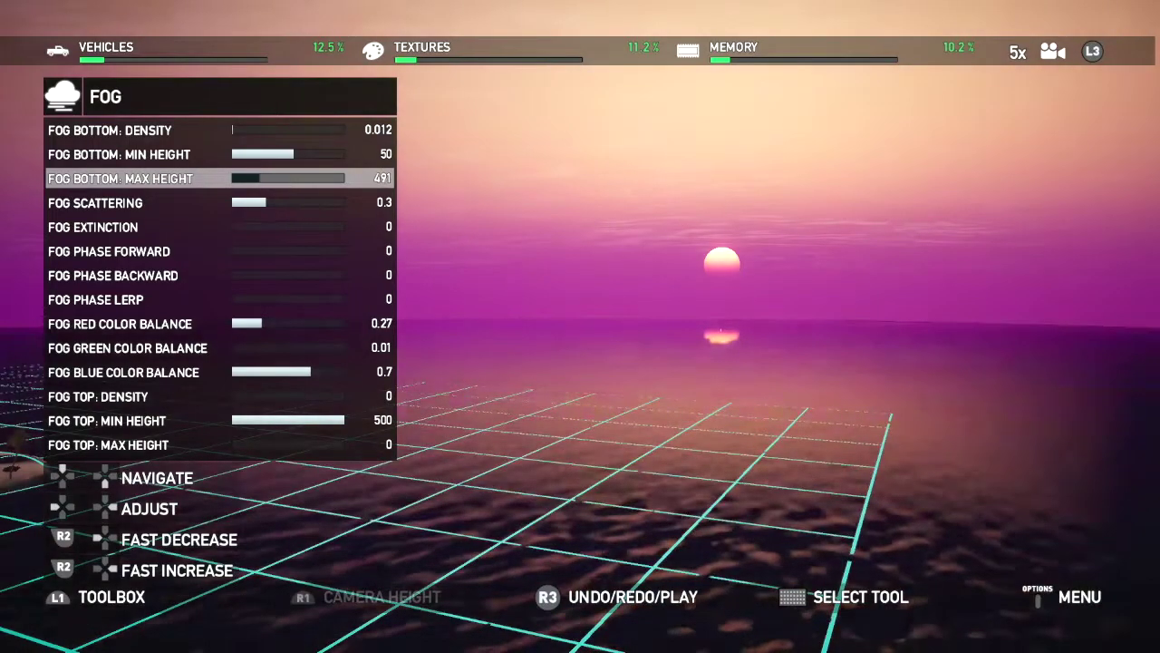
# Step: Lower Fog Bottom: Min Height to -130 for comparison and set it to 130
pyautogui.press('Up')
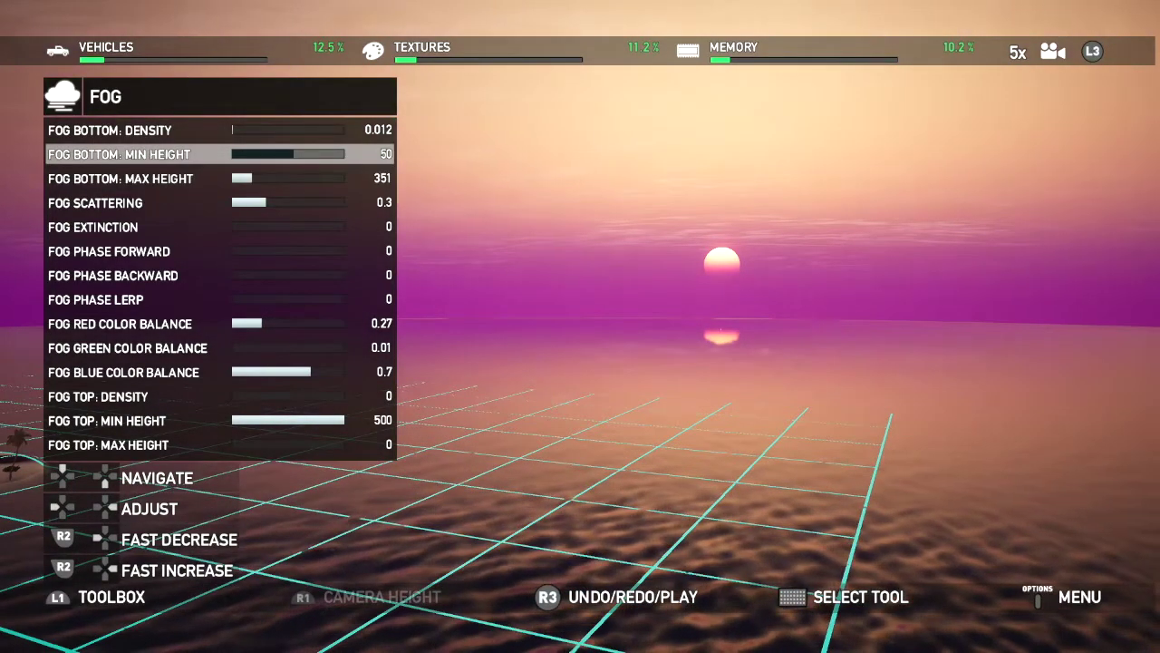
pyautogui.press('Left')
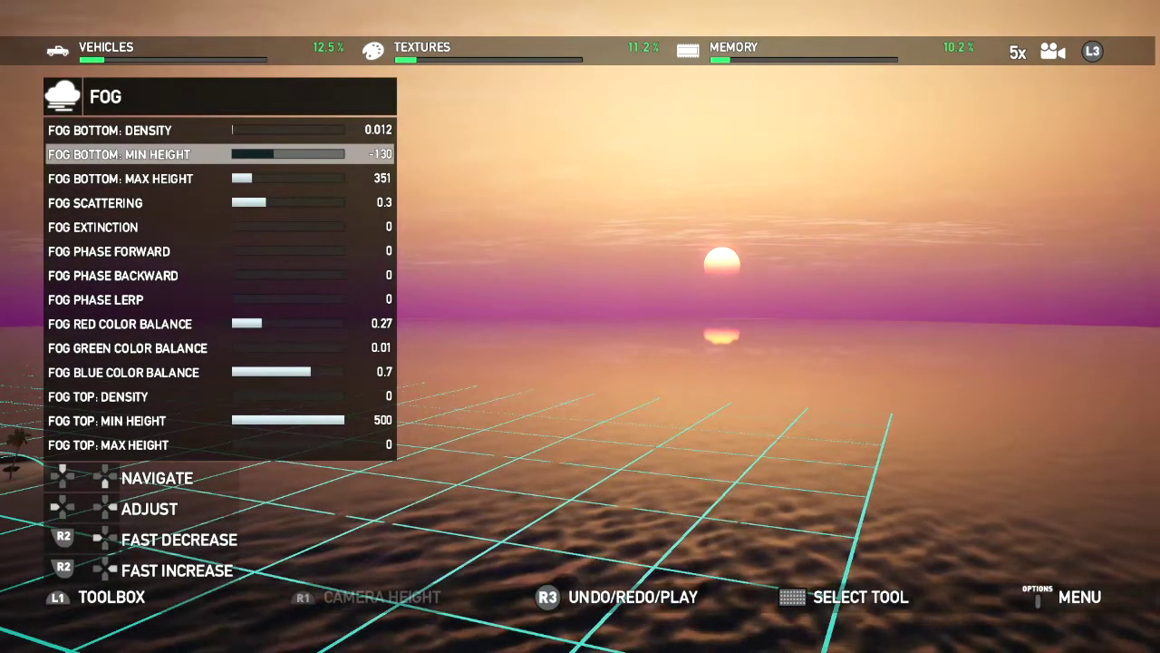
pyautogui.press('Right')
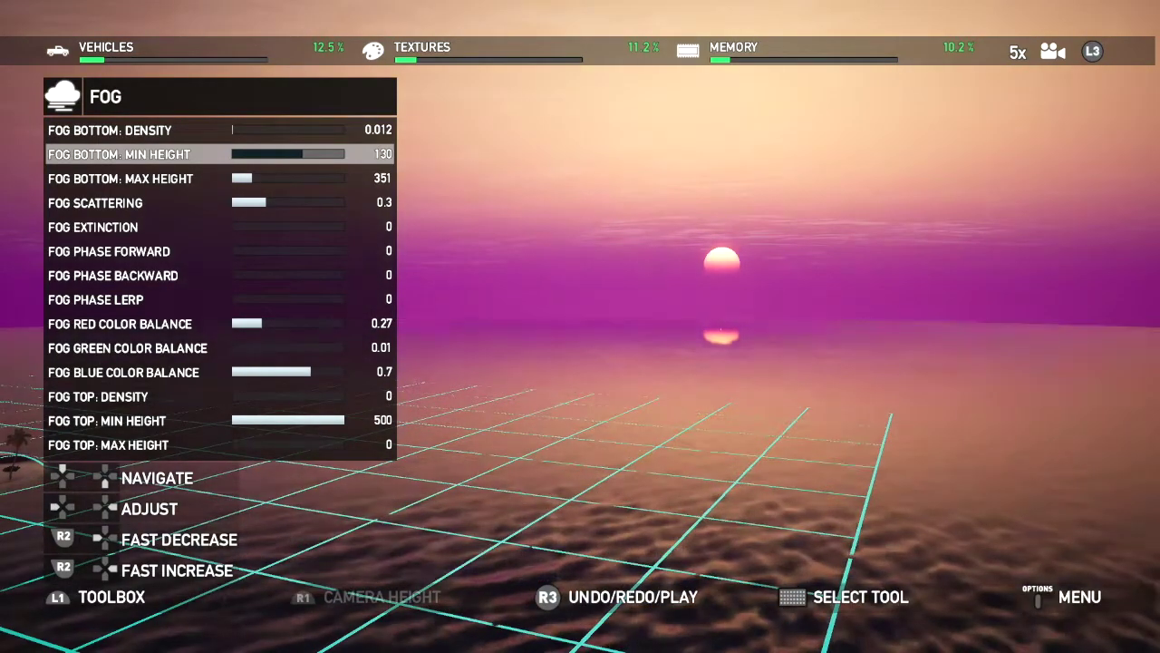
pyautogui.press('Down')
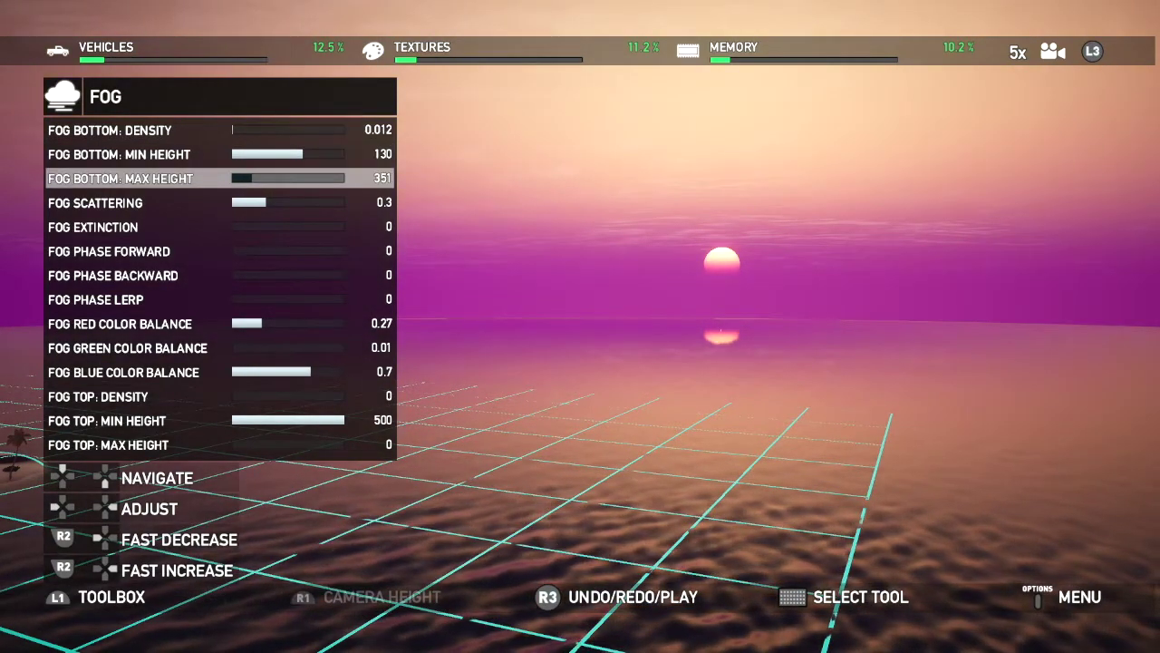
# Step: Raise Fog Scattering to 1 and Fog Bottom: Density to 0.492 to preview a heavier purple haze
pyautogui.press('Down')
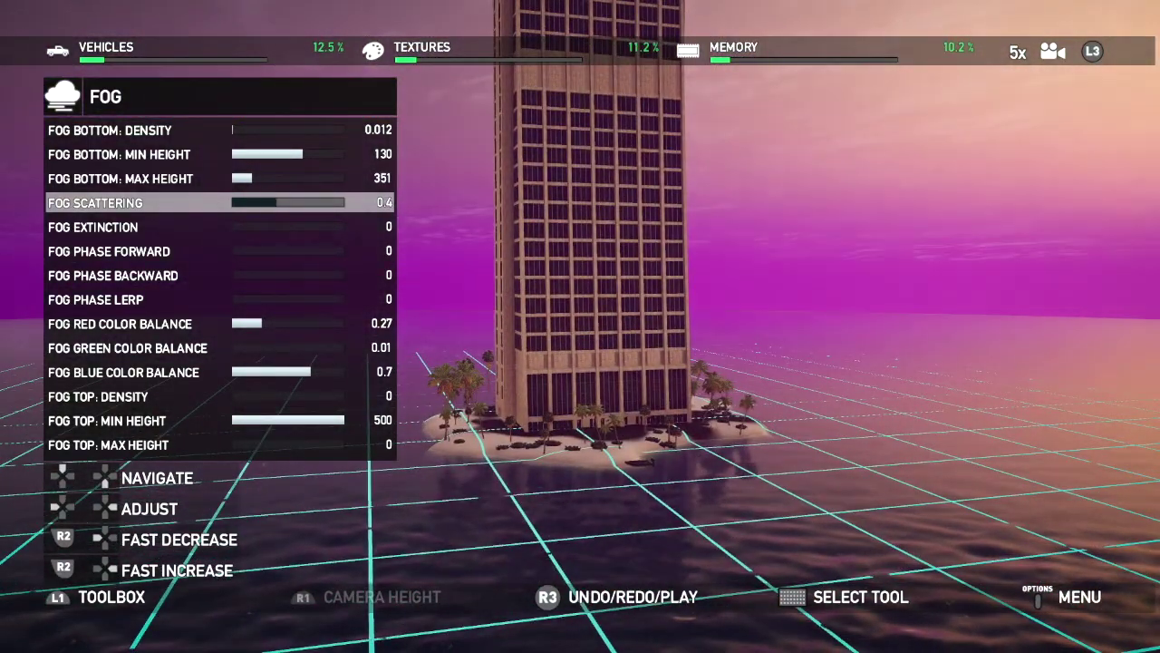
pyautogui.press('Right')
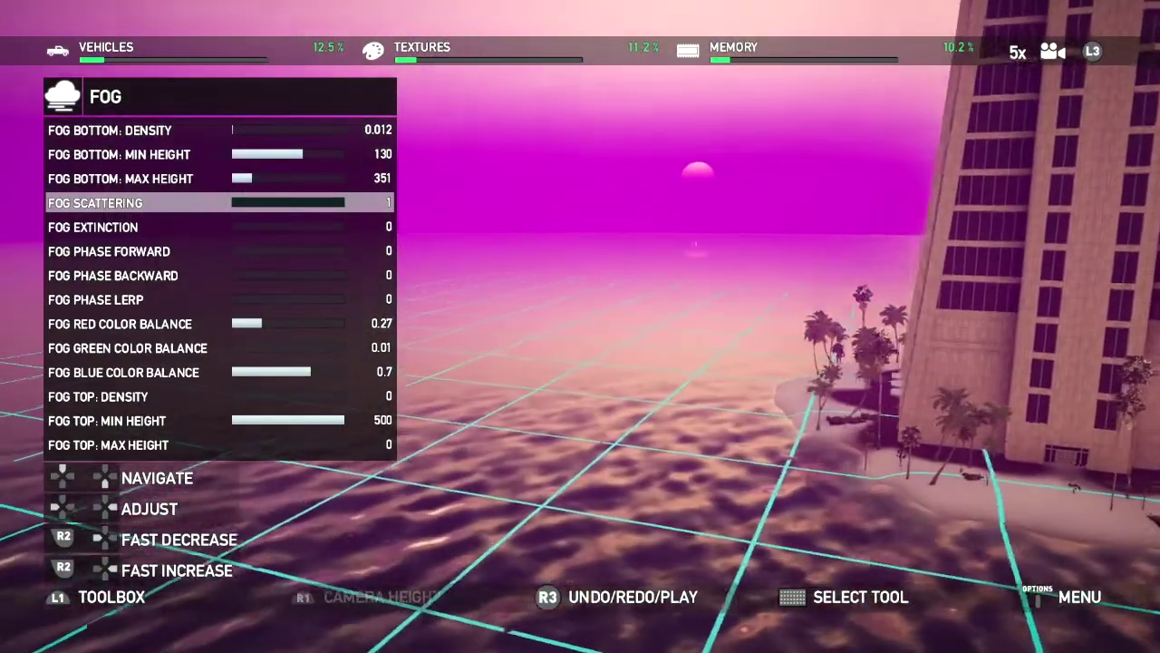
pyautogui.press('Up')
pyautogui.press('Up')
pyautogui.press('Up')
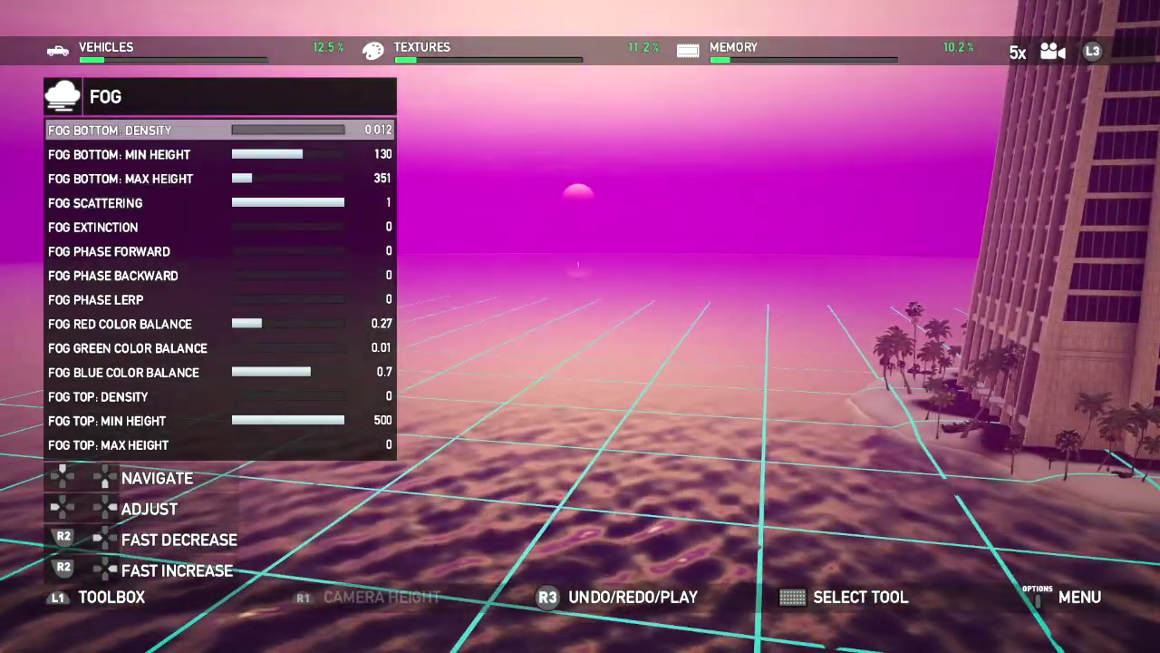
pyautogui.press('Right')
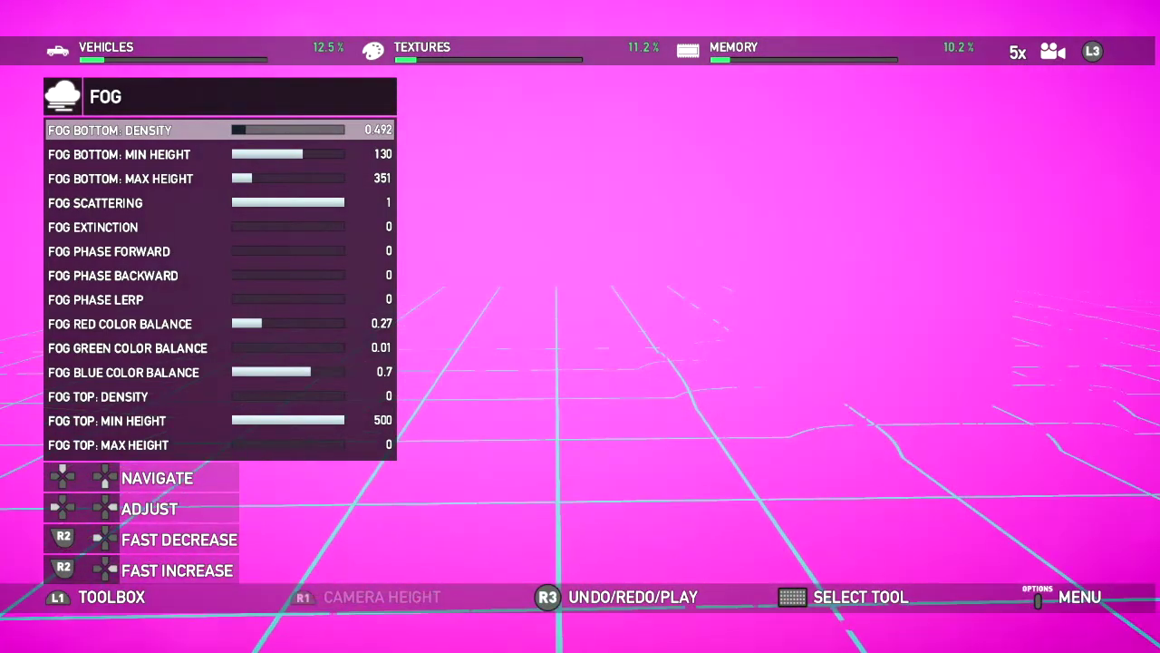
# Step: Lower Fog Scattering to 0 for comparison and set it to 0.1
pyautogui.press('Down')
pyautogui.press('Down')
pyautogui.press('Down')
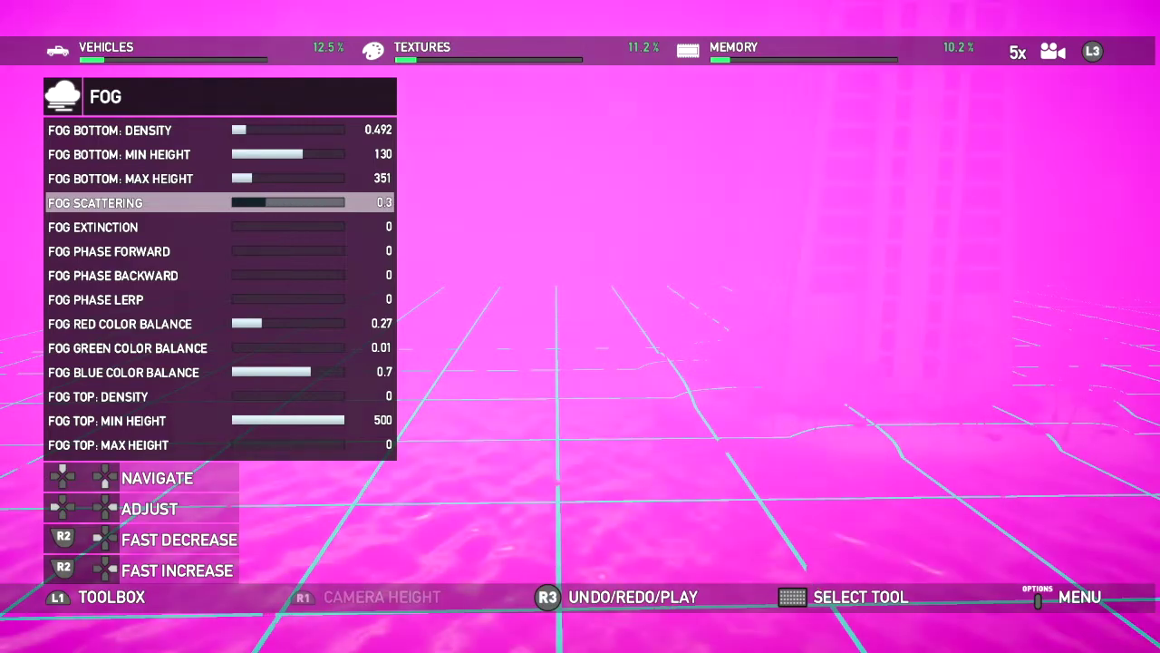
pyautogui.press('Left')
pyautogui.press('Left')
pyautogui.press('Left')
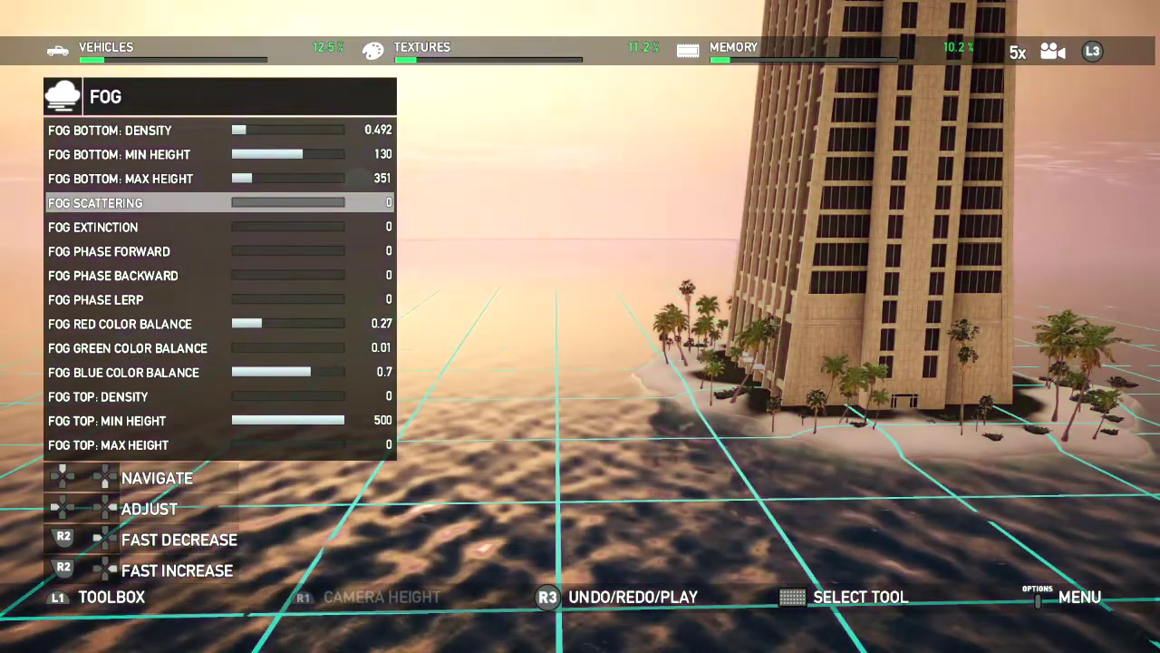
pyautogui.press('Right')
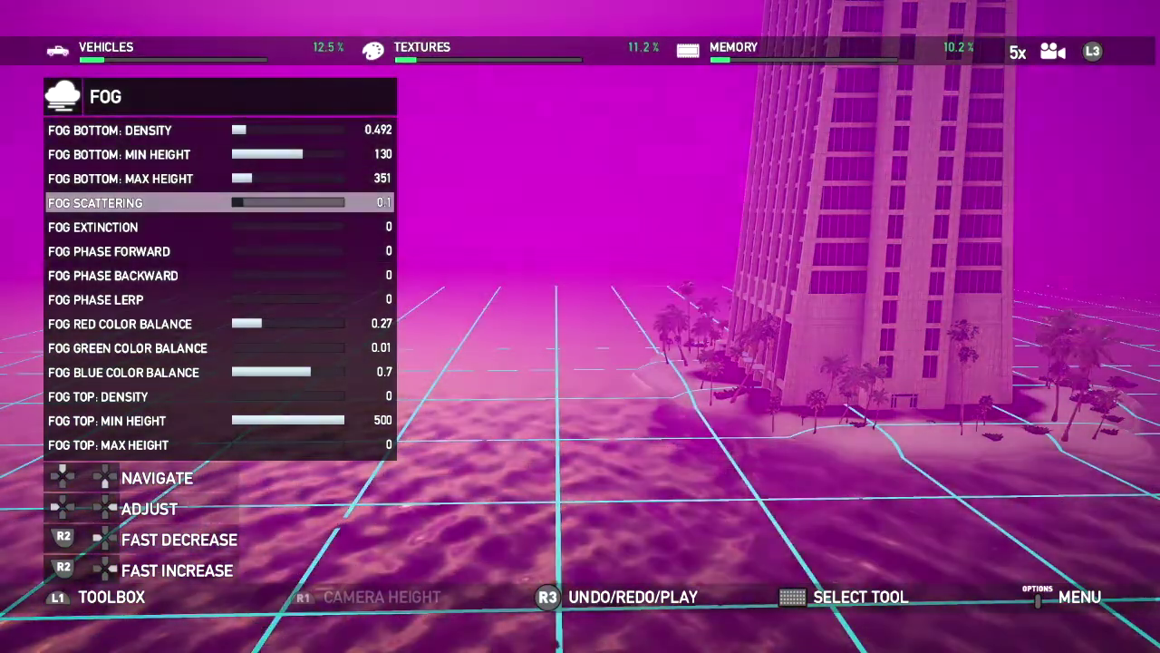
# Step: Raise Fog Bottom: Density in stages to its maximum of 4 to test how the fog thickens
pyautogui.press('Up')
pyautogui.press('Up')
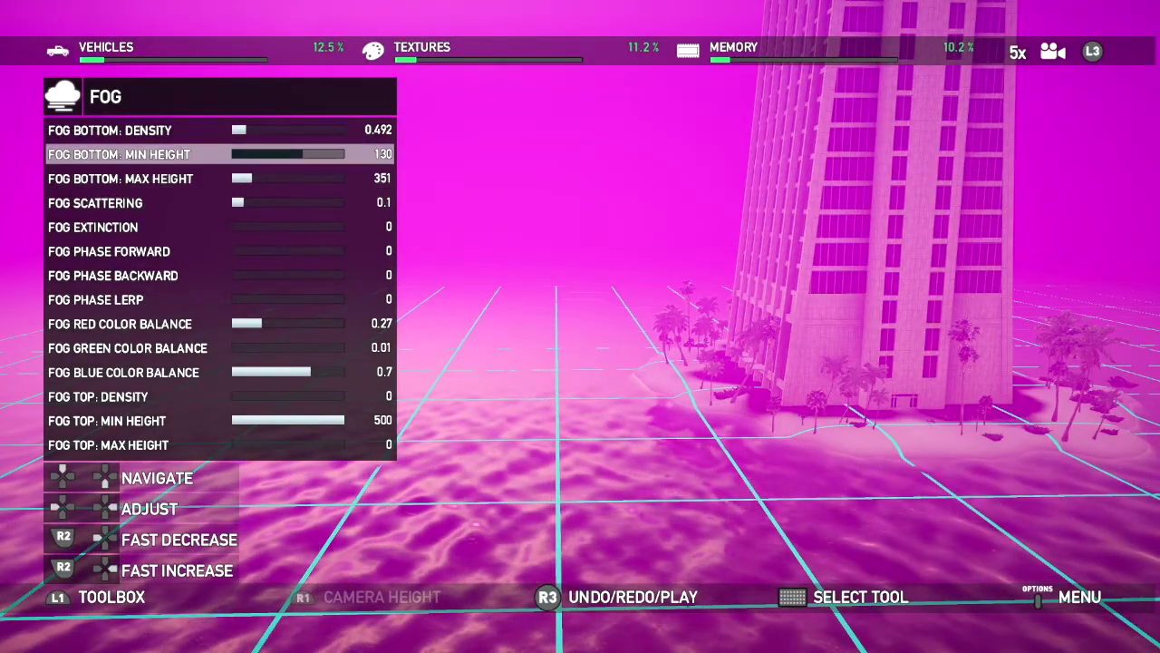
pyautogui.press('Up')
pyautogui.press('Left')
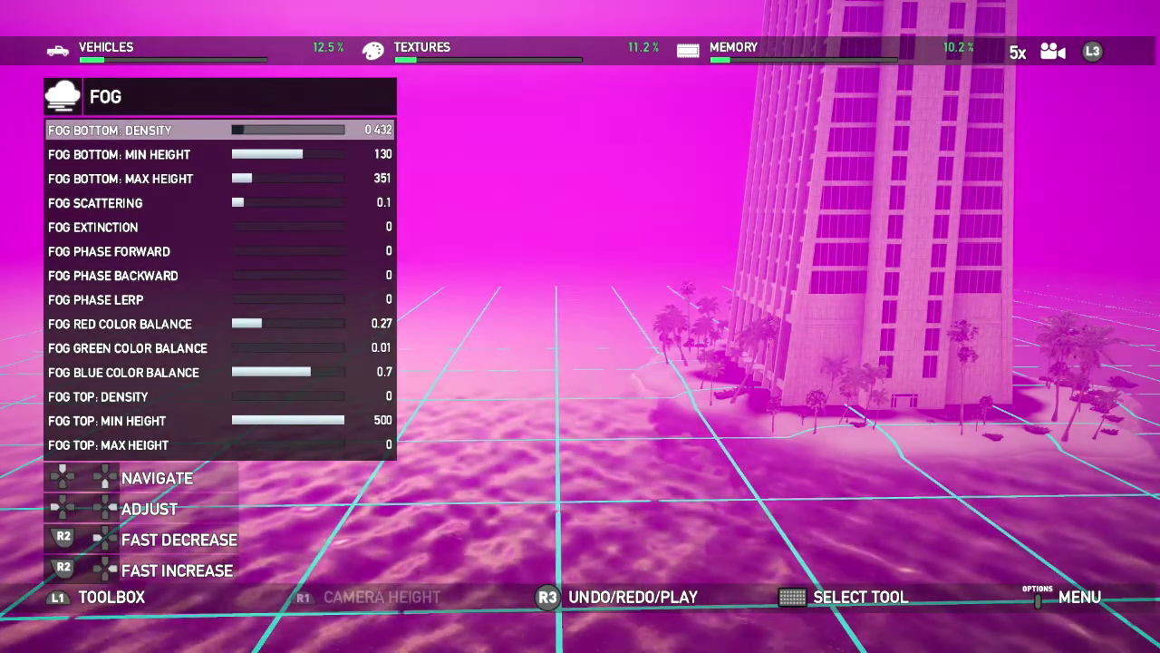
pyautogui.press('Right')
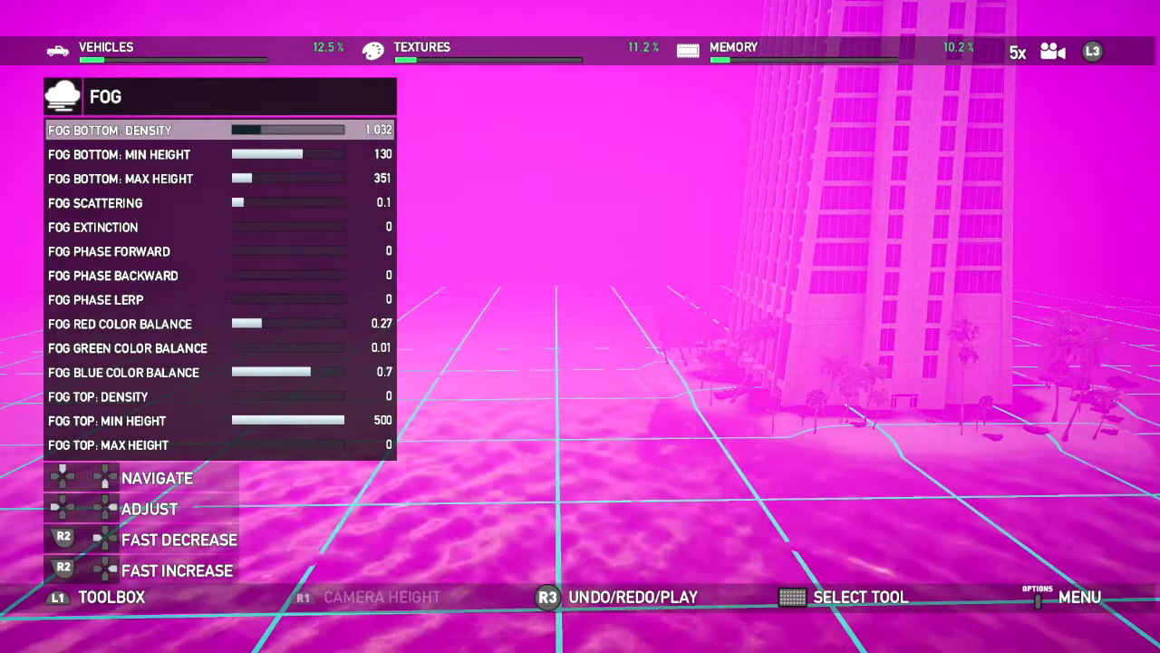
pyautogui.press('Right')
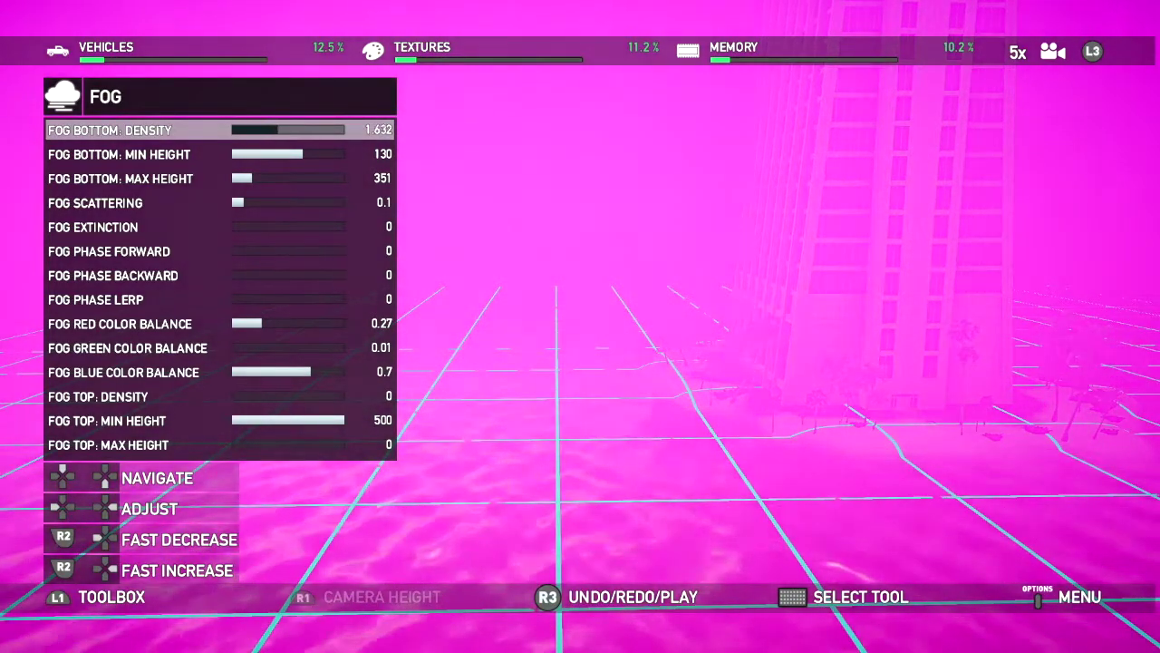
pyautogui.press('Right')
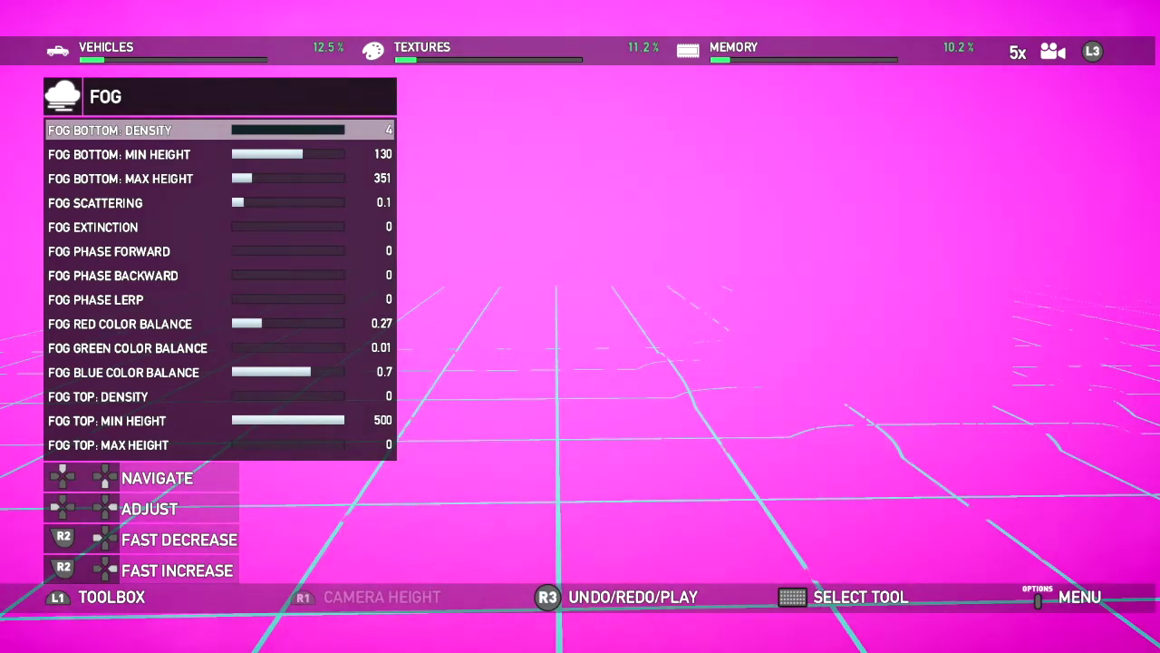
# Step: Lower Fog Scattering to 0 at full bottom density and bring it back to 0.1
pyautogui.press('Down')
pyautogui.press('Down')
pyautogui.press('Down')
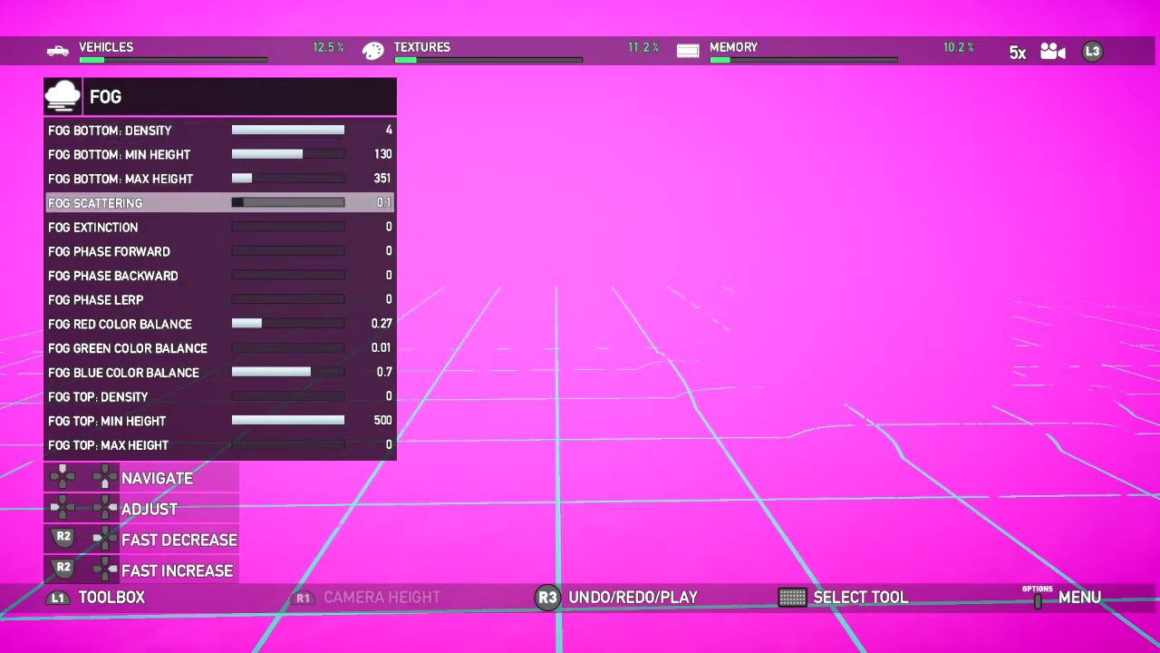
pyautogui.press('Left')
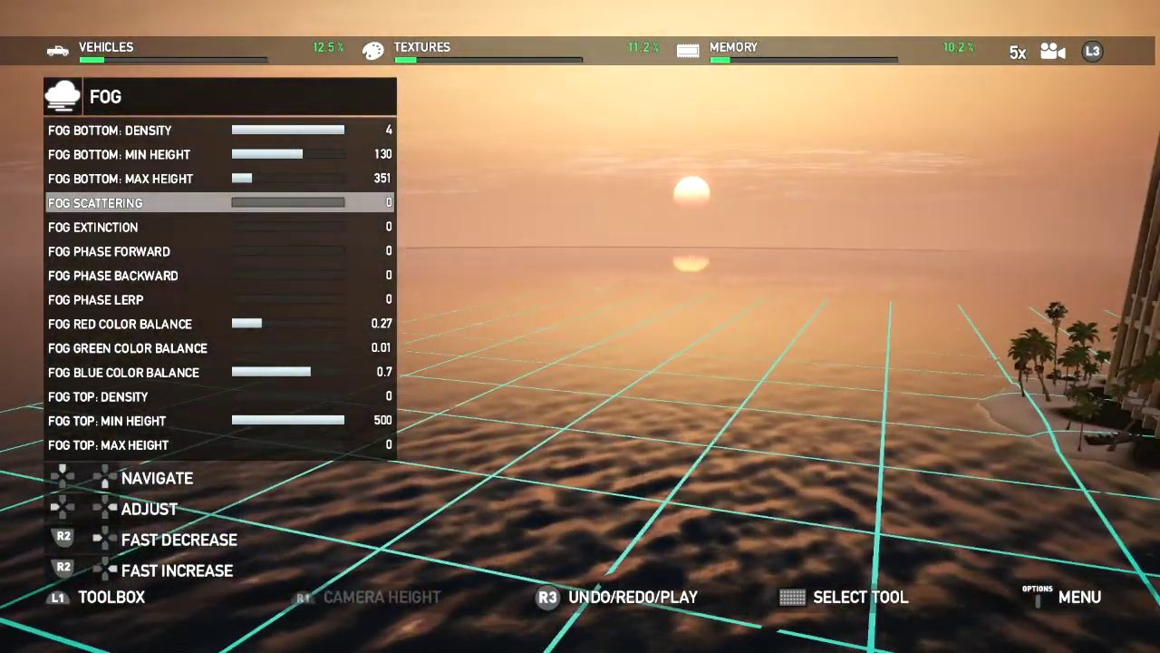
pyautogui.press('Right')
# Step: Reduce Fog Bottom: Density to 0.48
pyautogui.press('Up')
pyautogui.press('Up')
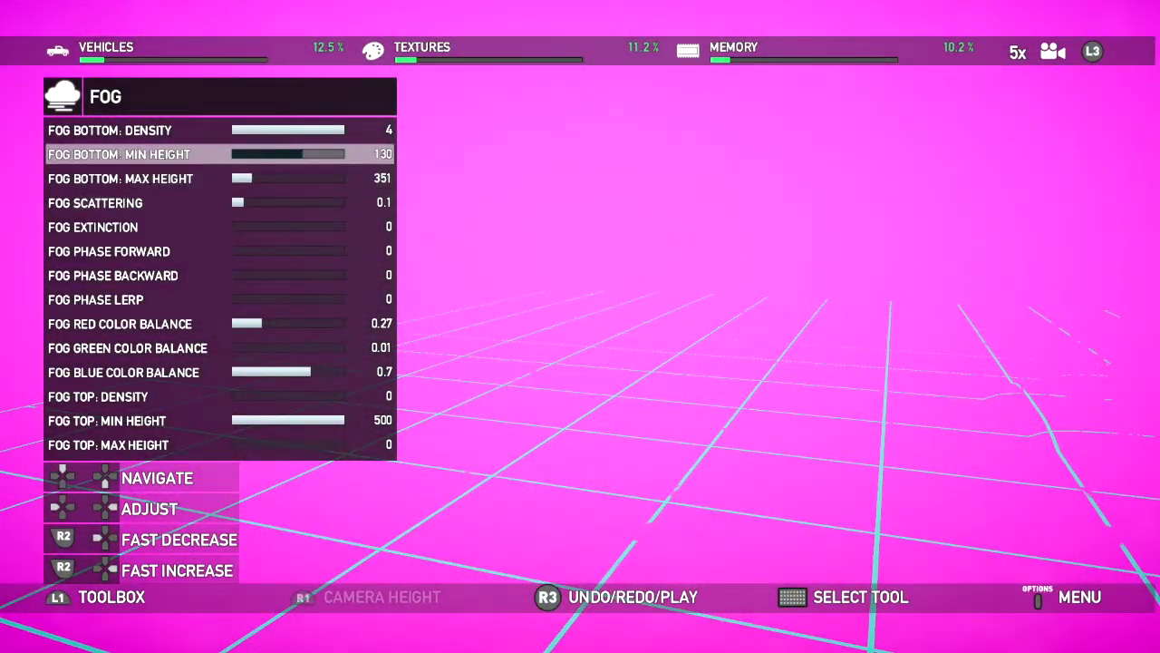
pyautogui.press('Up')
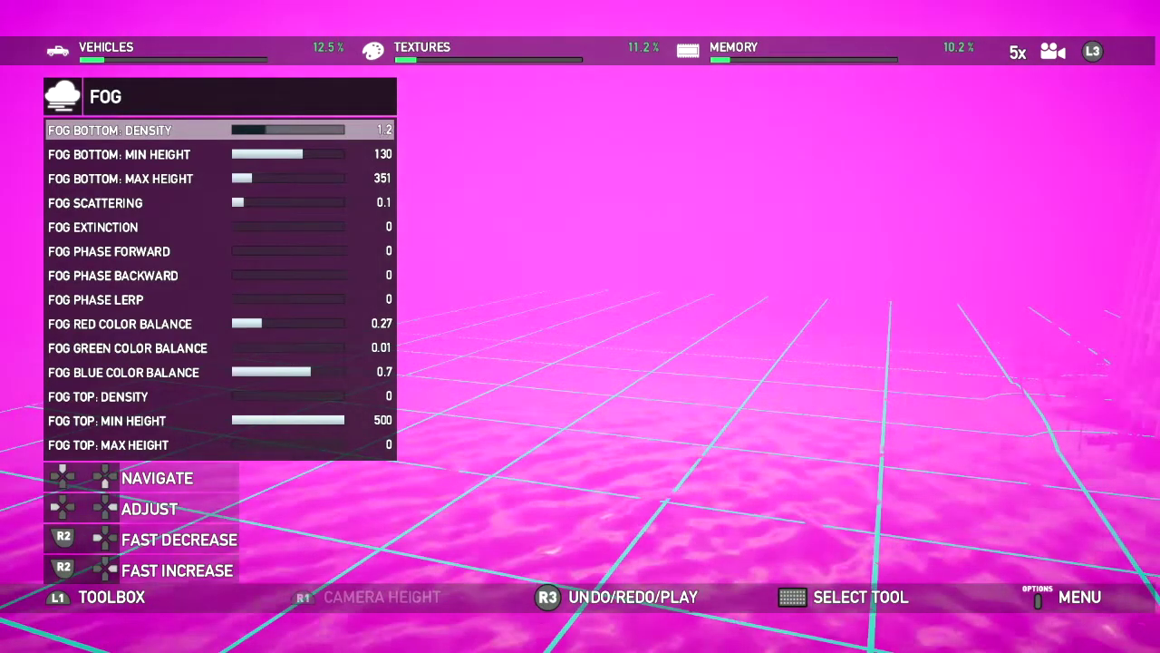
pyautogui.press('Left')
pyautogui.press('Left')
pyautogui.press('Left')
pyautogui.press('Left')
pyautogui.press('Left')
pyautogui.press('Left')
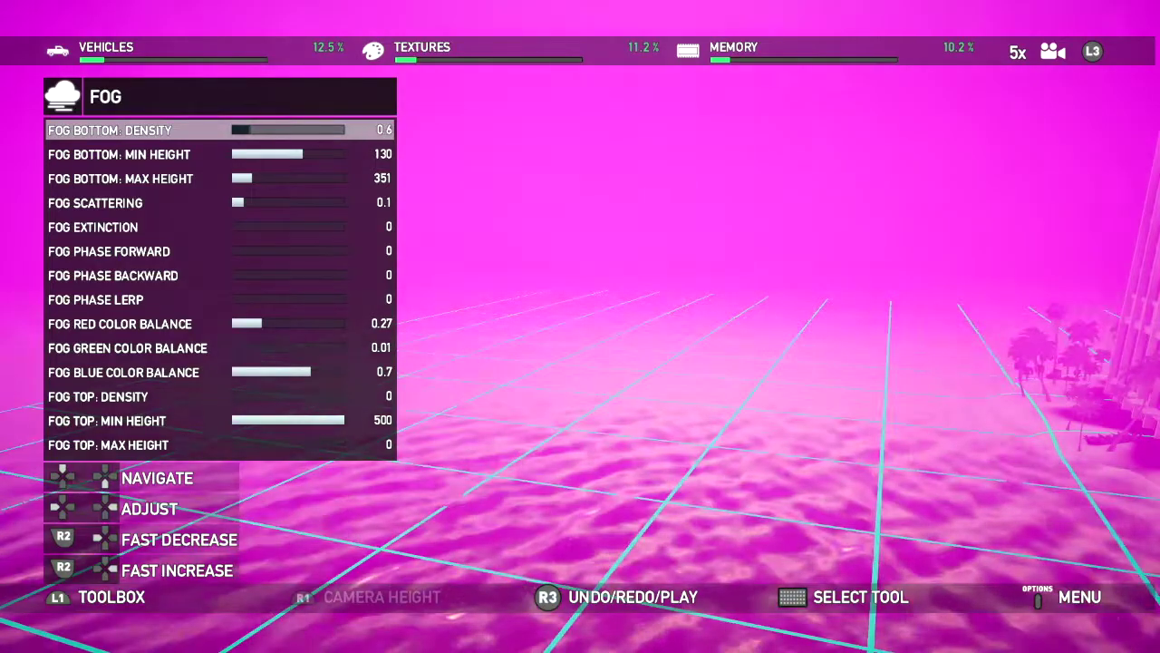
pyautogui.press('Left')
pyautogui.press('Left')
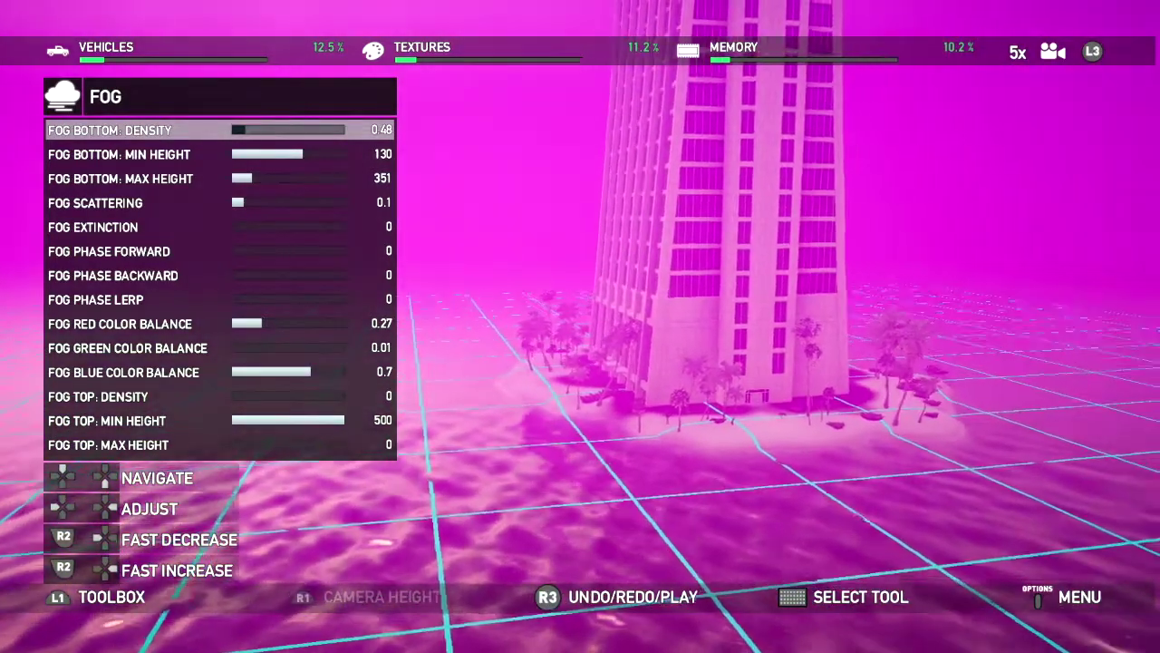
# Step: Raise Fog Scattering above 0.1 to preview thicker fog and lower it to 0
pyautogui.press('Down')
pyautogui.press('Down')
pyautogui.press('Down')
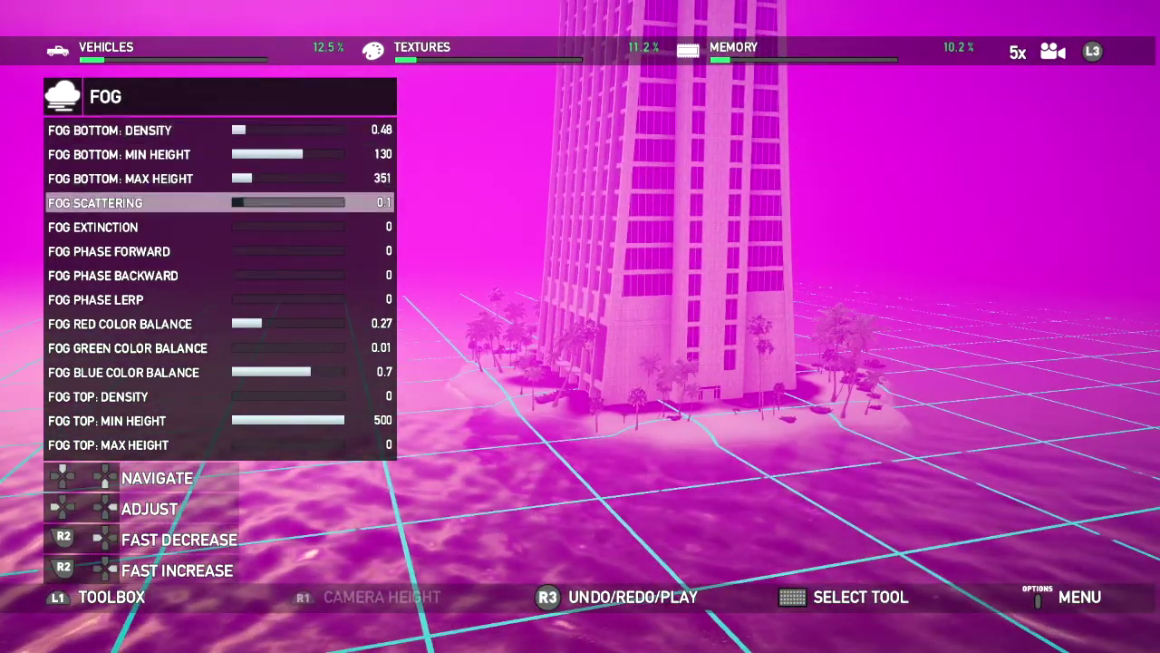
pyautogui.press('Right')
pyautogui.press('Right')
pyautogui.press('Right')
pyautogui.press('Right')
pyautogui.press('Right')
pyautogui.press('Right')
pyautogui.press('Right')
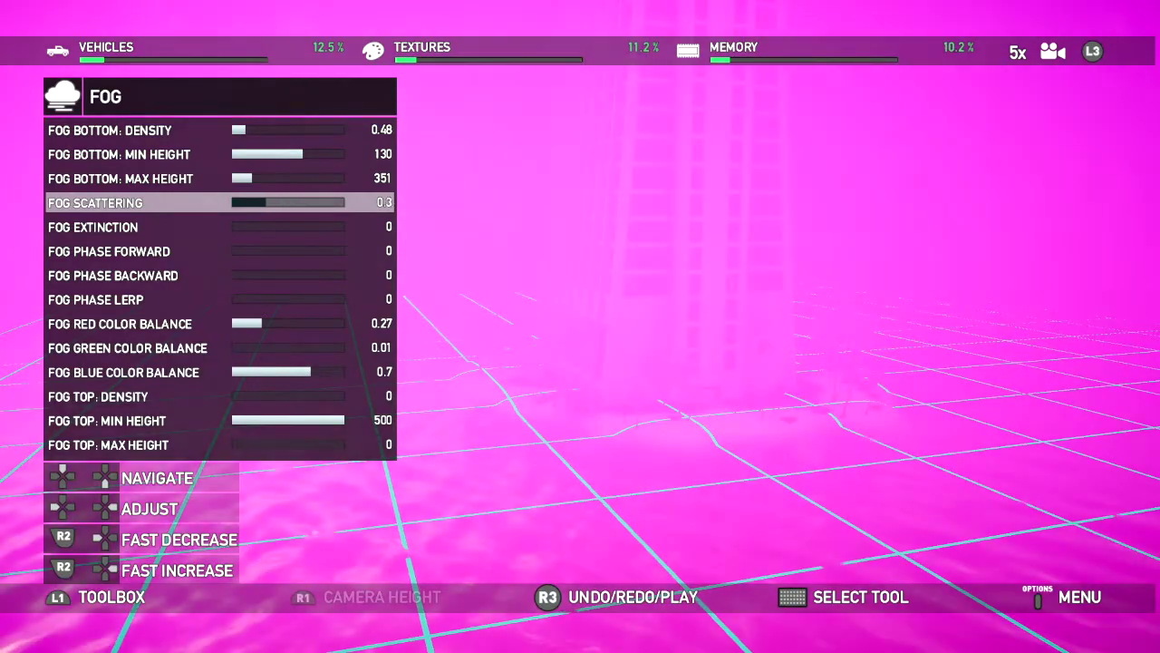
pyautogui.press('Left')
pyautogui.press('Left')
pyautogui.press('Left')
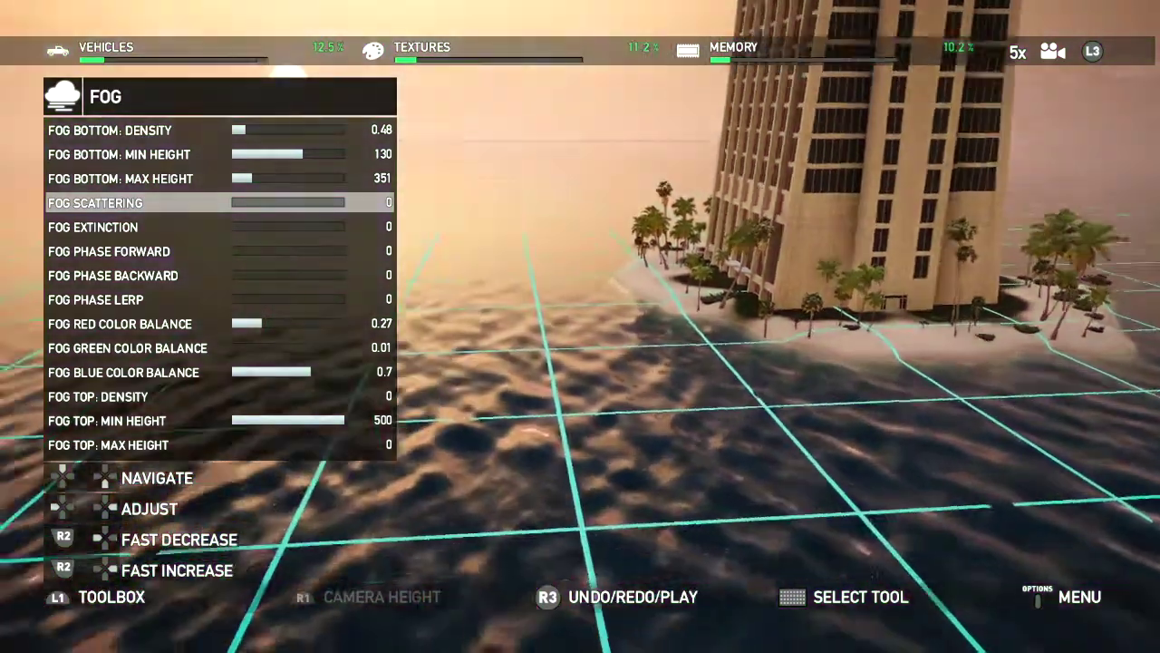
# Step: Set Fog Red Color Balance to 1
pyautogui.press('Down')
pyautogui.press('Down')
pyautogui.press('Down')
pyautogui.press('Down')
pyautogui.press('Down')
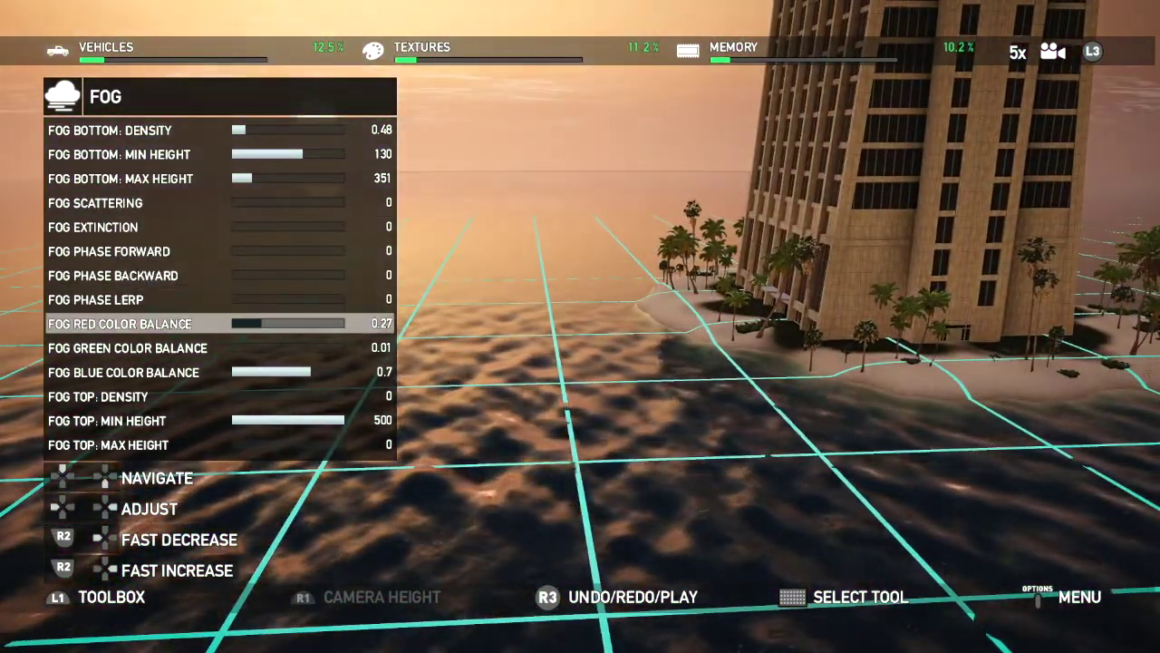
pyautogui.press('Right')
pyautogui.press('Right')
pyautogui.press('Right')
pyautogui.press('Right')
pyautogui.press('Right')
pyautogui.press('Right')
# Step: Lower Fog Blue Color Balance to 0.01, set it to 0.61, and leave the fog settings
pyautogui.press('Down')
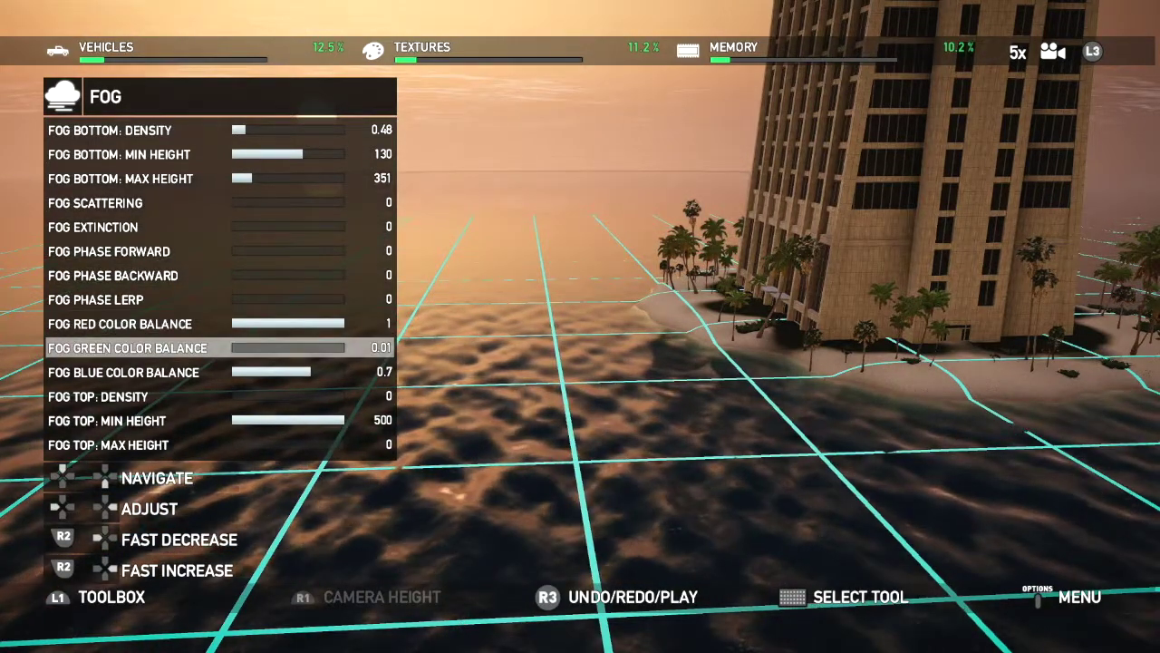
pyautogui.press('Down')
pyautogui.press('Left')
pyautogui.press('Left')
pyautogui.press('Left')
pyautogui.press('Left')
pyautogui.press('Left')
pyautogui.press('Left')
pyautogui.press('Left')
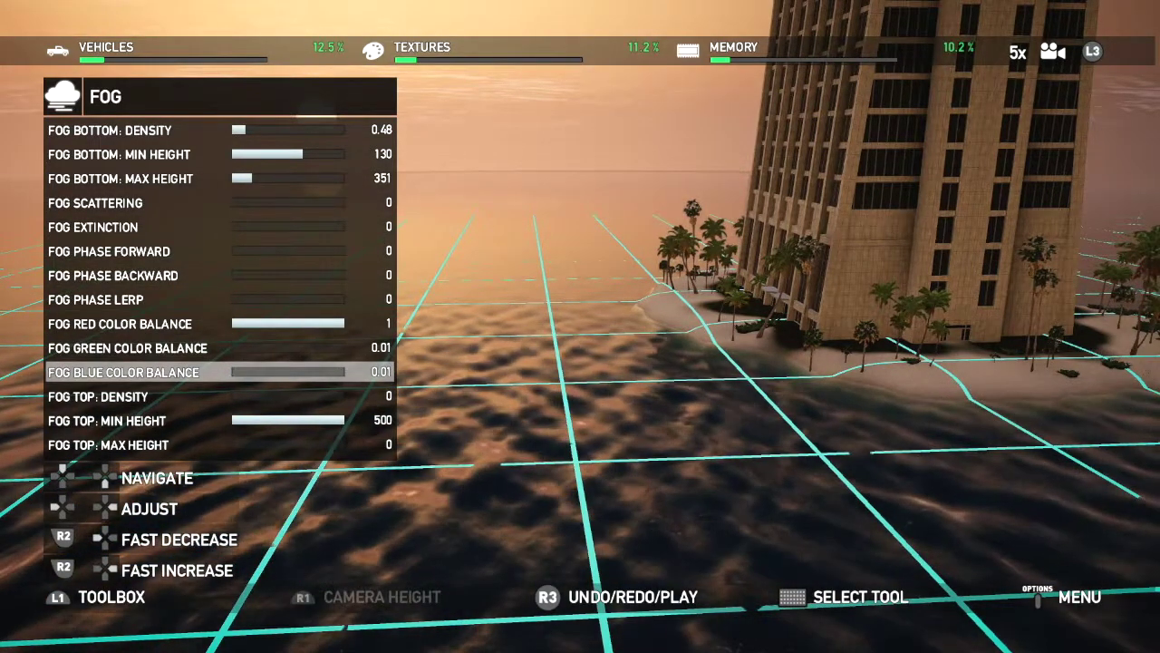
pyautogui.press('Right')
pyautogui.press('Right')
pyautogui.press('Right')
pyautogui.press('Right')
pyautogui.press('Right')
pyautogui.press('Right')
pyautogui.press('Escape')
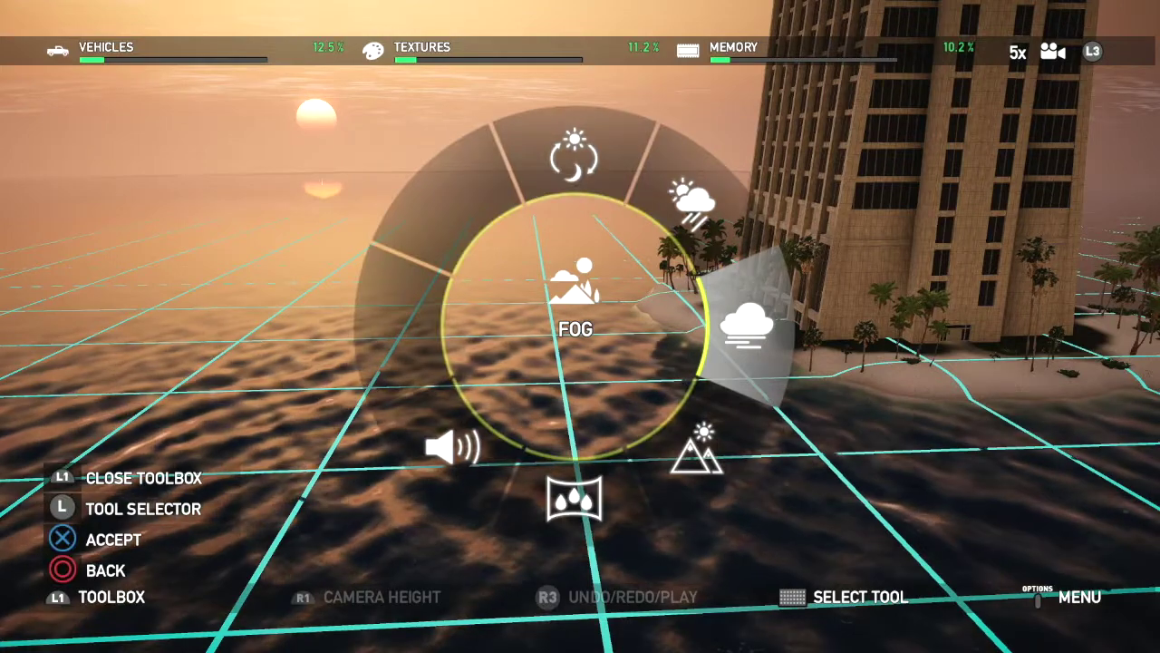
# Step: Reopen the fog settings and set Fog Bottom: Density to 1.534
pyautogui.press('Return')
pyautogui.press('Up')
pyautogui.press('Up')
pyautogui.press('Up')
pyautogui.press('Up')
pyautogui.press('Up')
pyautogui.press('Up')
pyautogui.press('Up')
pyautogui.press('Up')
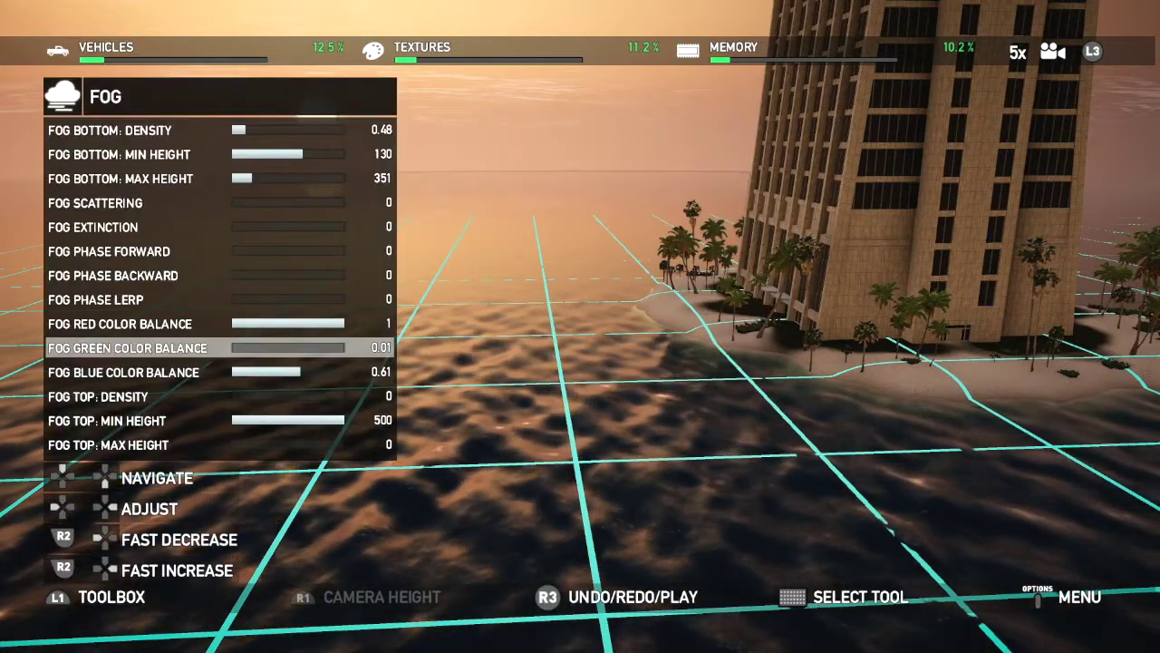
pyautogui.press('Up')
pyautogui.press('Up')
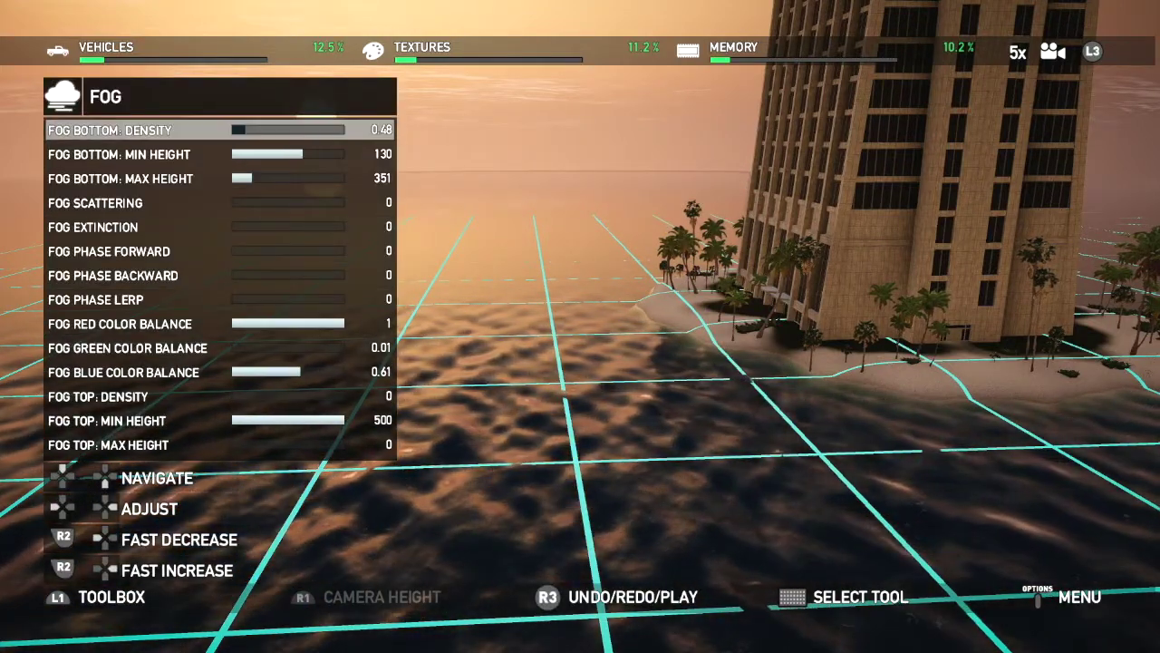
pyautogui.press('Right')
pyautogui.press('Right')
pyautogui.press('Right')
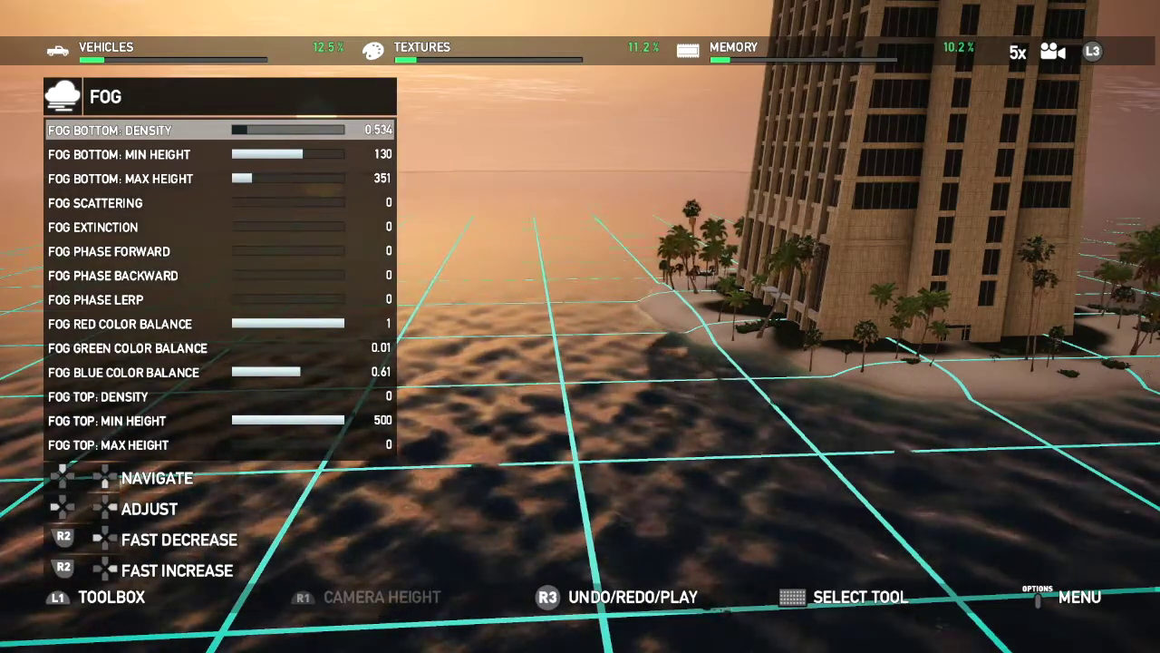
pyautogui.press('Right')
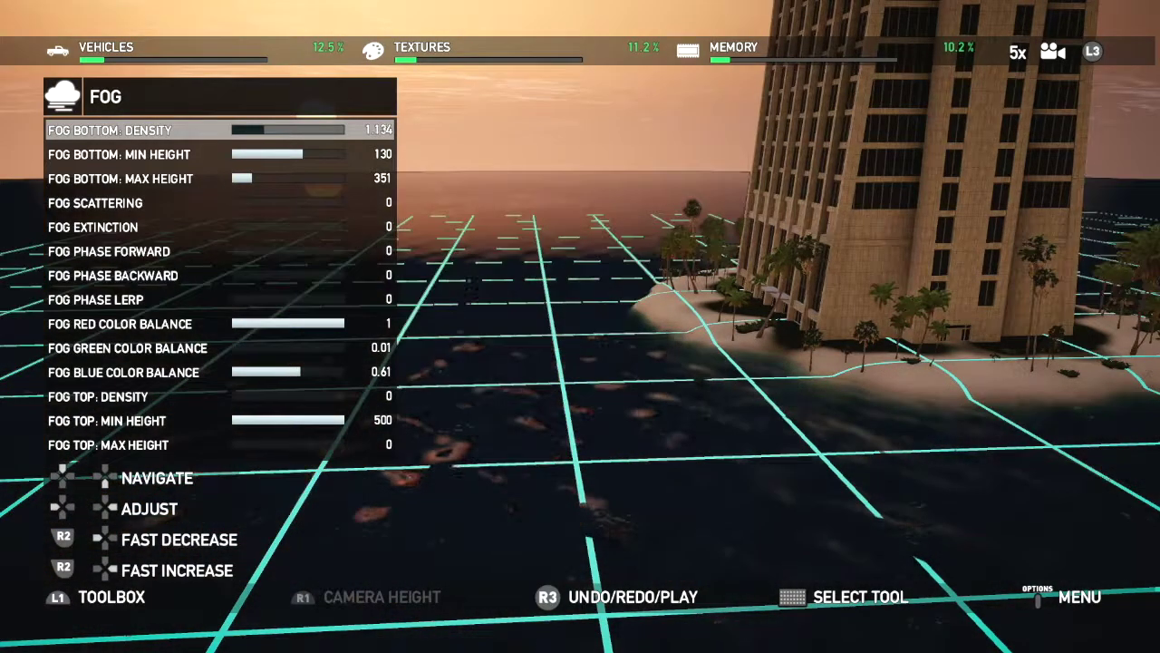
pyautogui.press('Right')
pyautogui.press('Right')
# Step: Set Fog Scattering to 0.1 to bring out the pink fog color
pyautogui.press('Down')
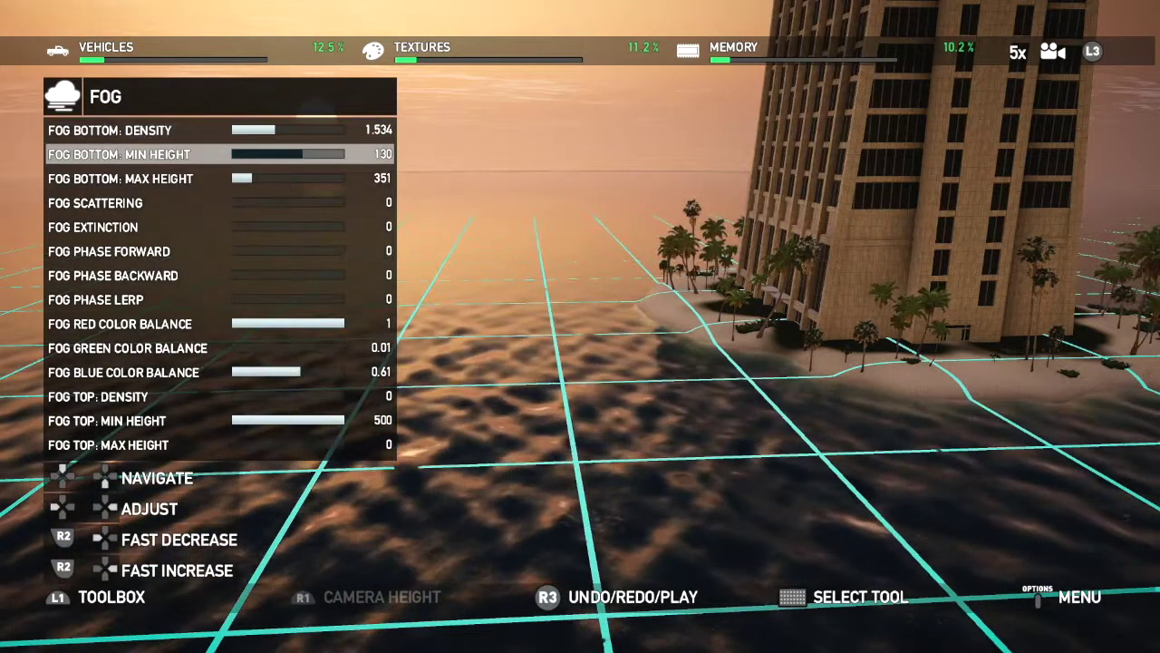
pyautogui.press('Down')
pyautogui.press('Down')
pyautogui.press('Right')
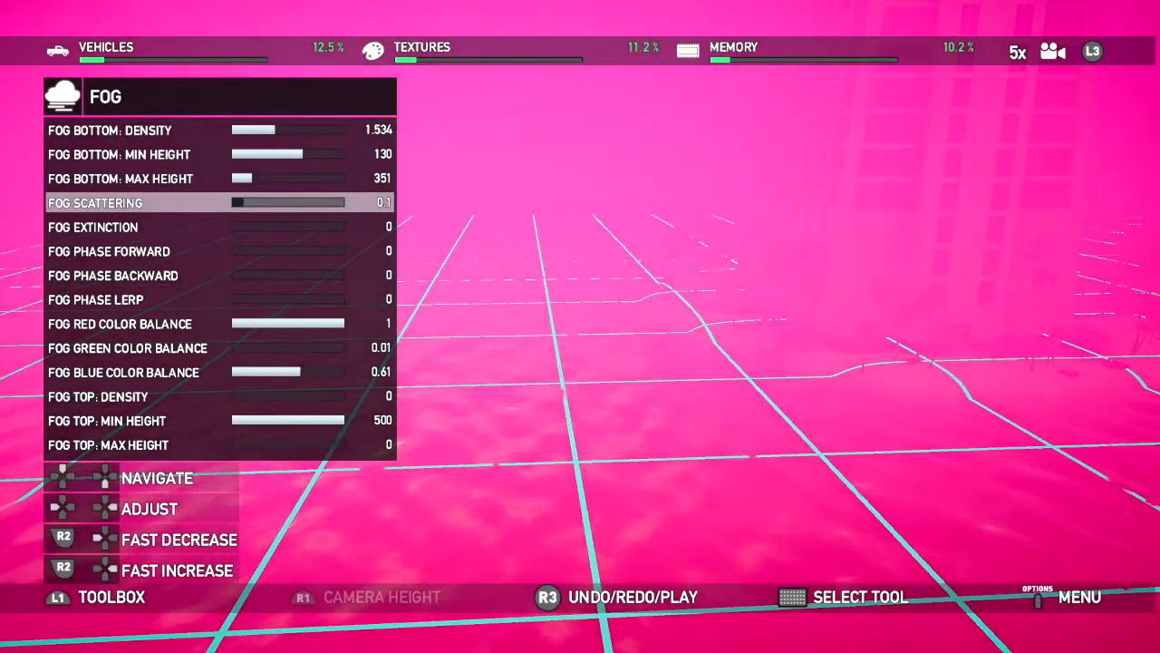
# Step: Compare Fog Extinction at 1 and 0 and set it to 0.6
pyautogui.press('Down')
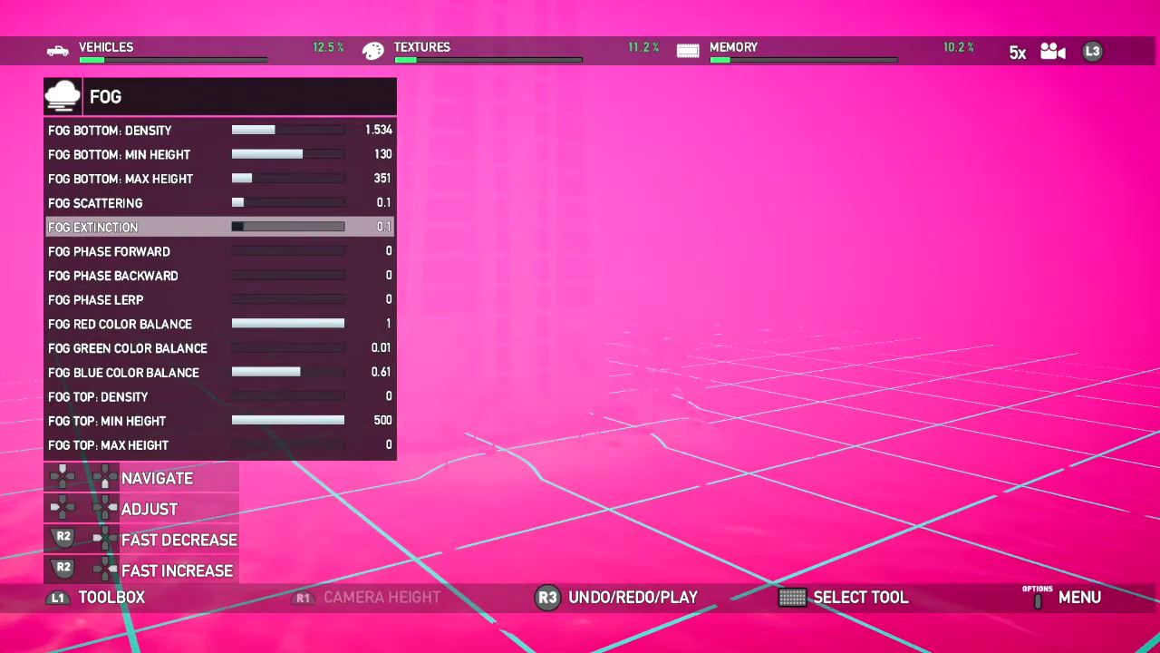
pyautogui.press('Right')
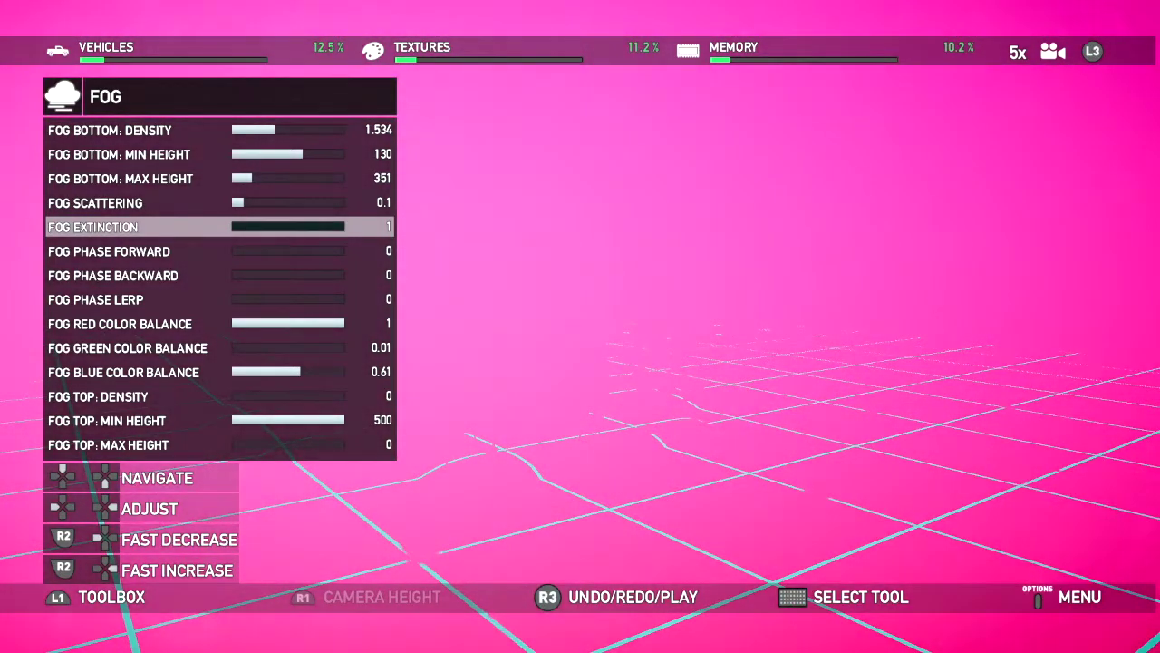
pyautogui.press('Left')
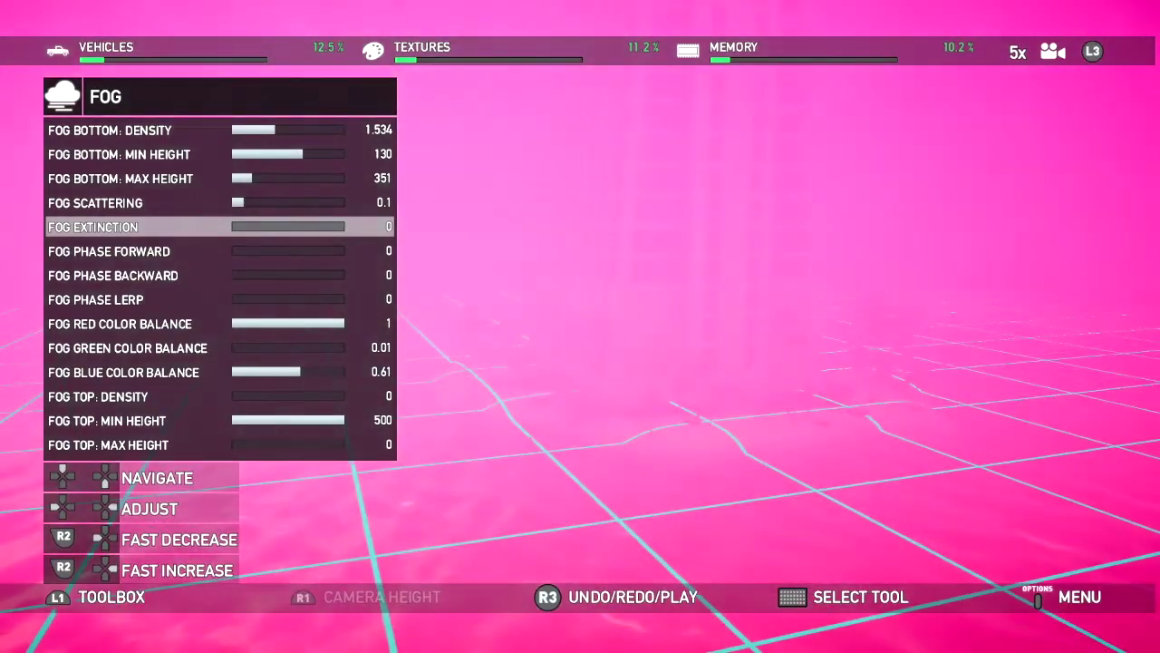
pyautogui.press('Right')
pyautogui.press('Down')
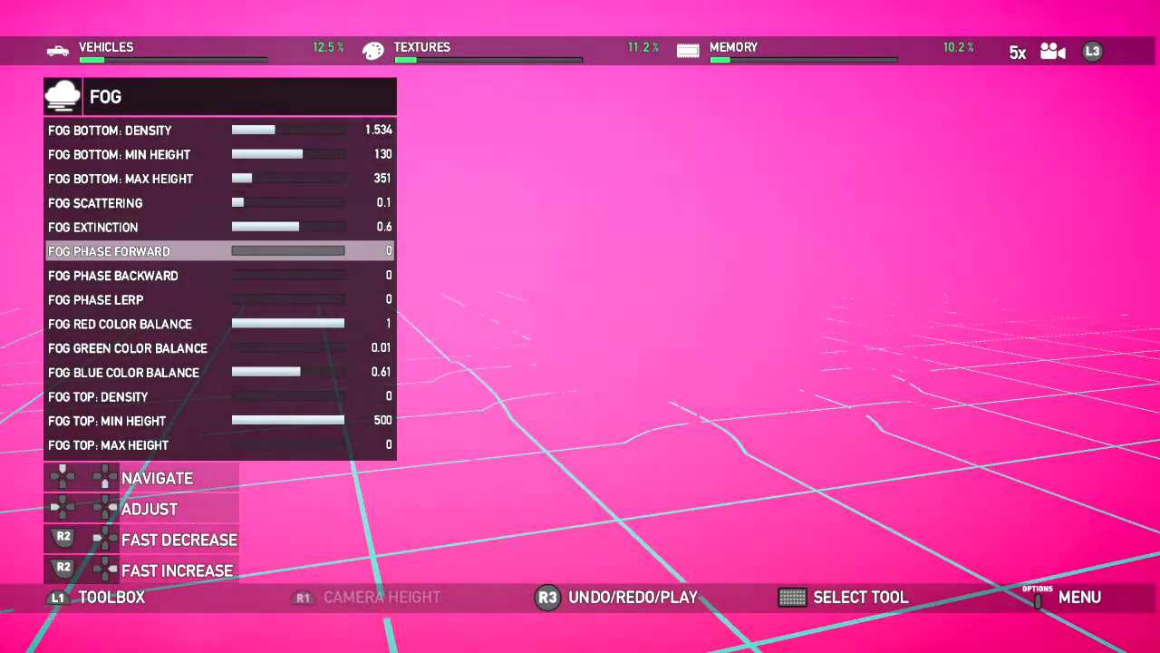
# Step: Set Fog Red and Blue Color Balance to 0.01 and Fog Green Color Balance to 1
pyautogui.press('Down')
pyautogui.press('Down')
pyautogui.press('Down')
pyautogui.press('Left')
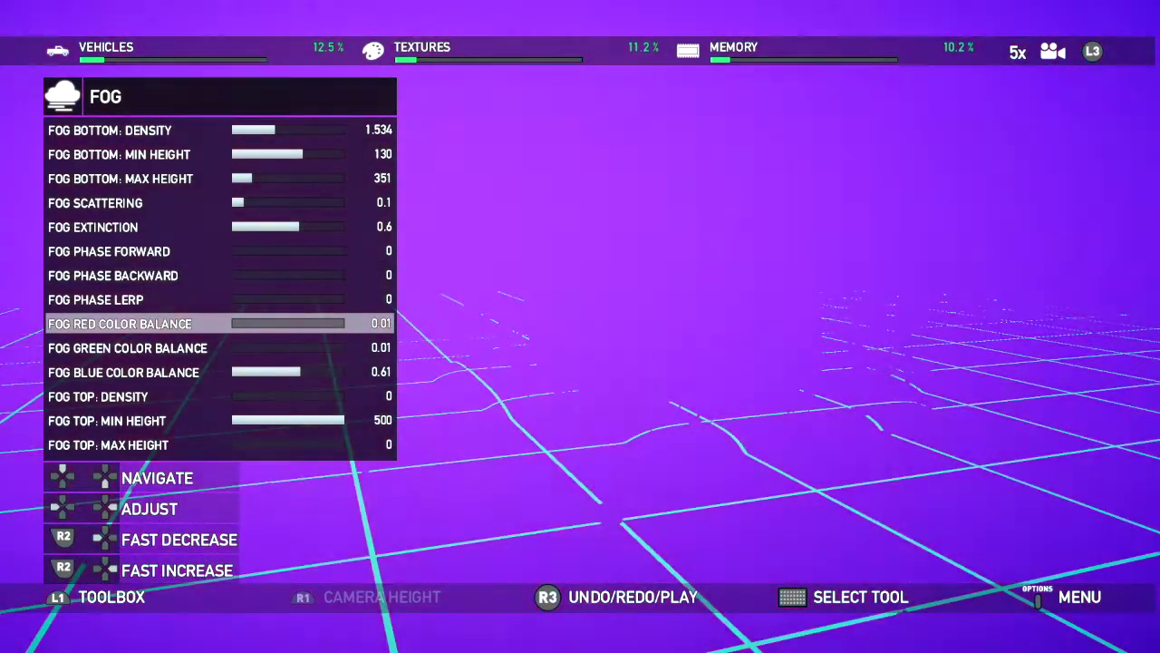
pyautogui.press('Down')
pyautogui.press('Down')
pyautogui.press('Left')
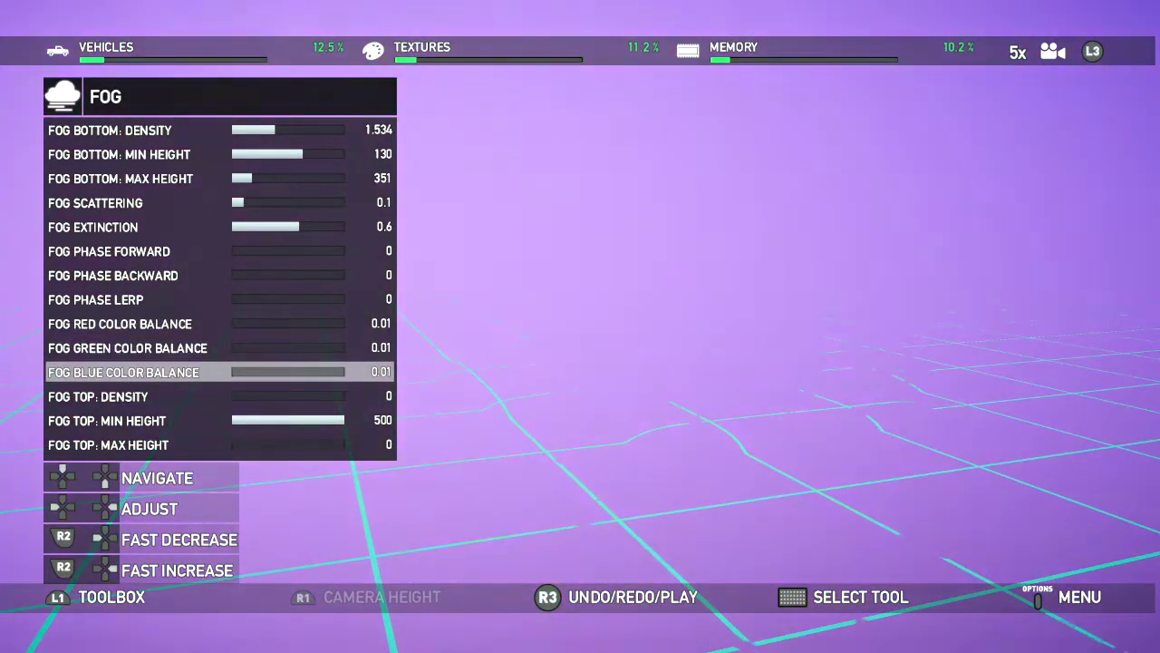
pyautogui.press('Up')
pyautogui.press('Right')
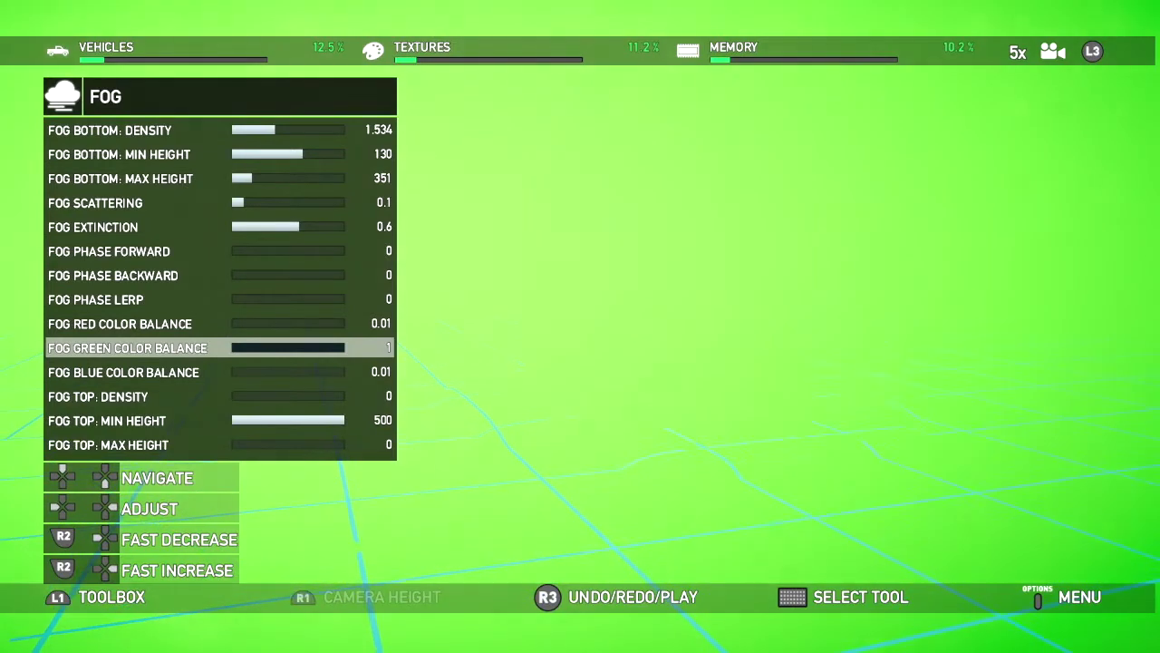
# Step: Lower Fog Scattering to 0.01 to test its effect on the green fog
pyautogui.press('Up')
pyautogui.press('Up')
pyautogui.press('Up')
pyautogui.press('Up')
pyautogui.press('Up')
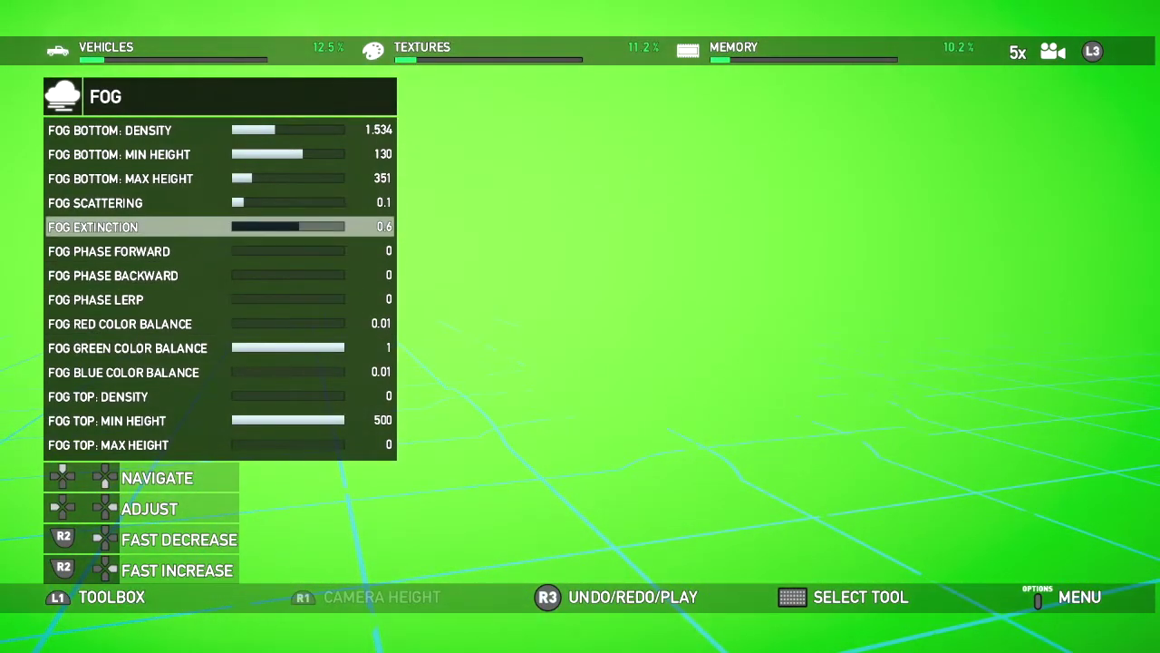
pyautogui.press('Up')
pyautogui.press('Left')
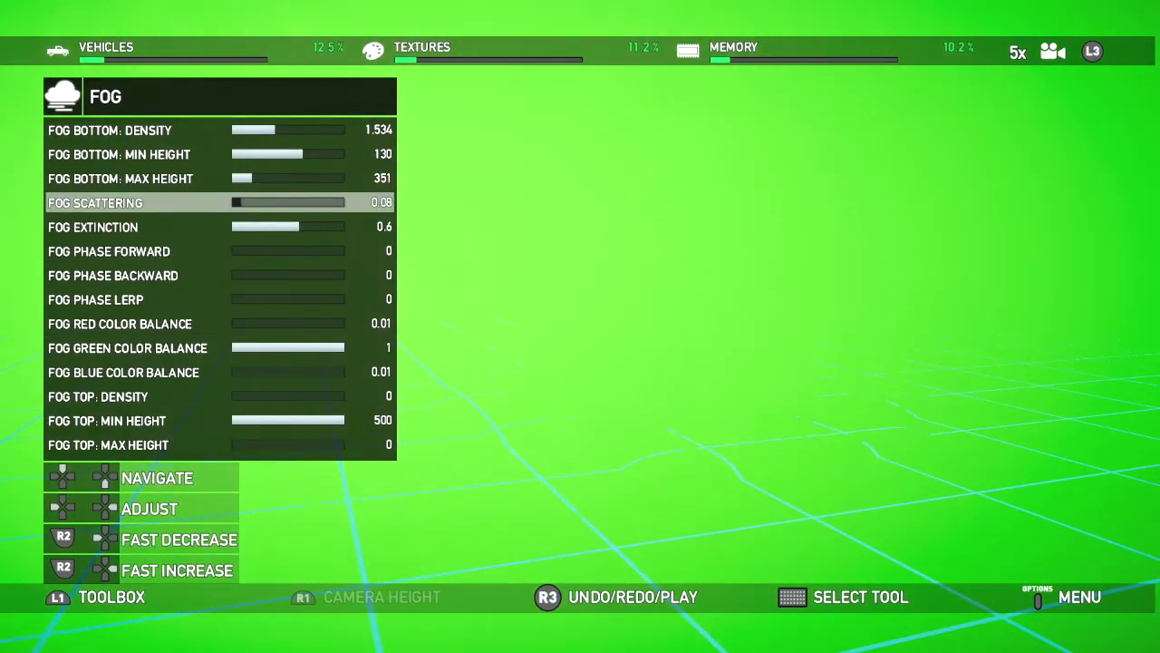
pyautogui.press('Left')
pyautogui.press('Left')
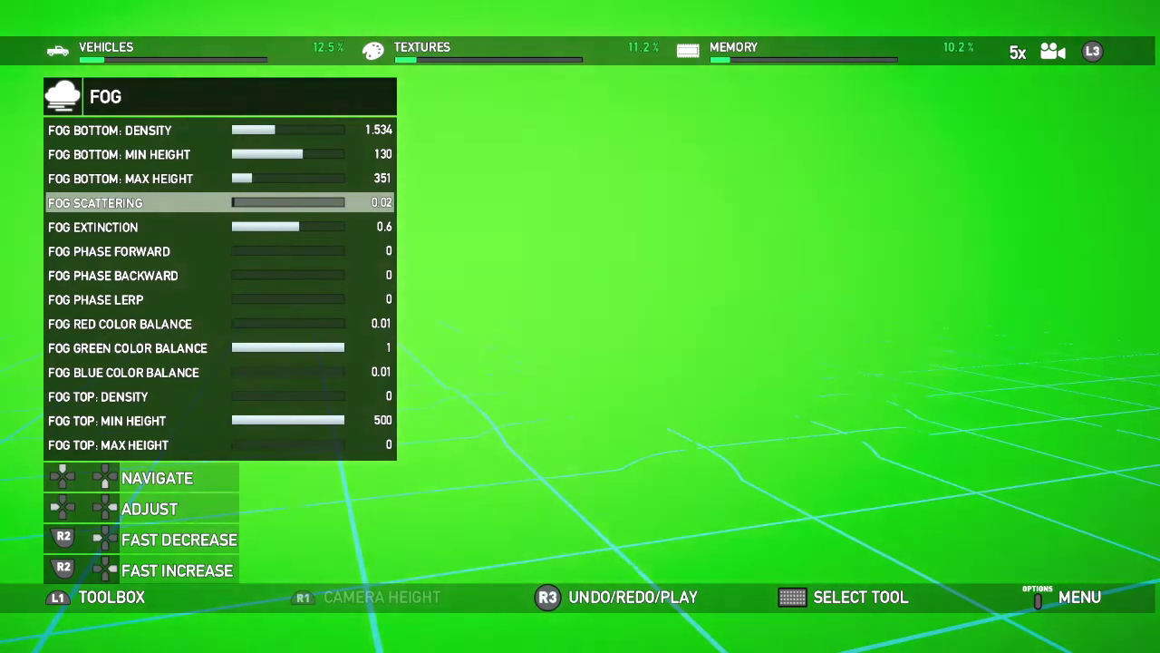
# Step: Set Fog Bottom: Density to 0.654 and Fog Bottom: Min Height to -210
pyautogui.press('Up')
pyautogui.press('Up')
pyautogui.press('Up')
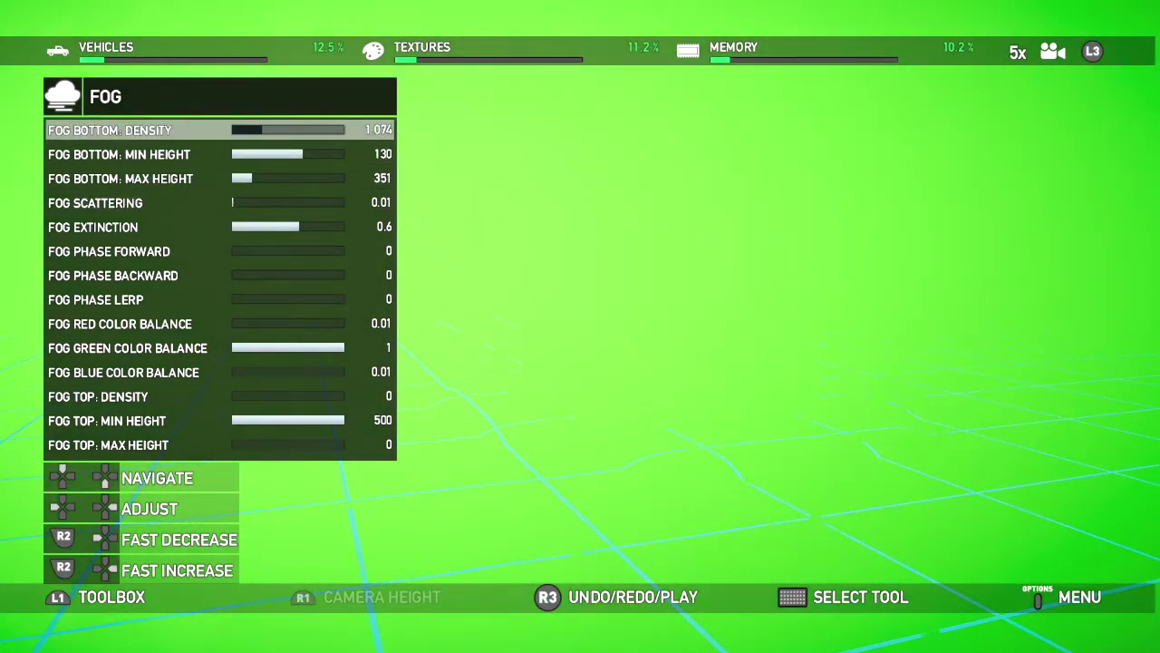
pyautogui.press('Down')
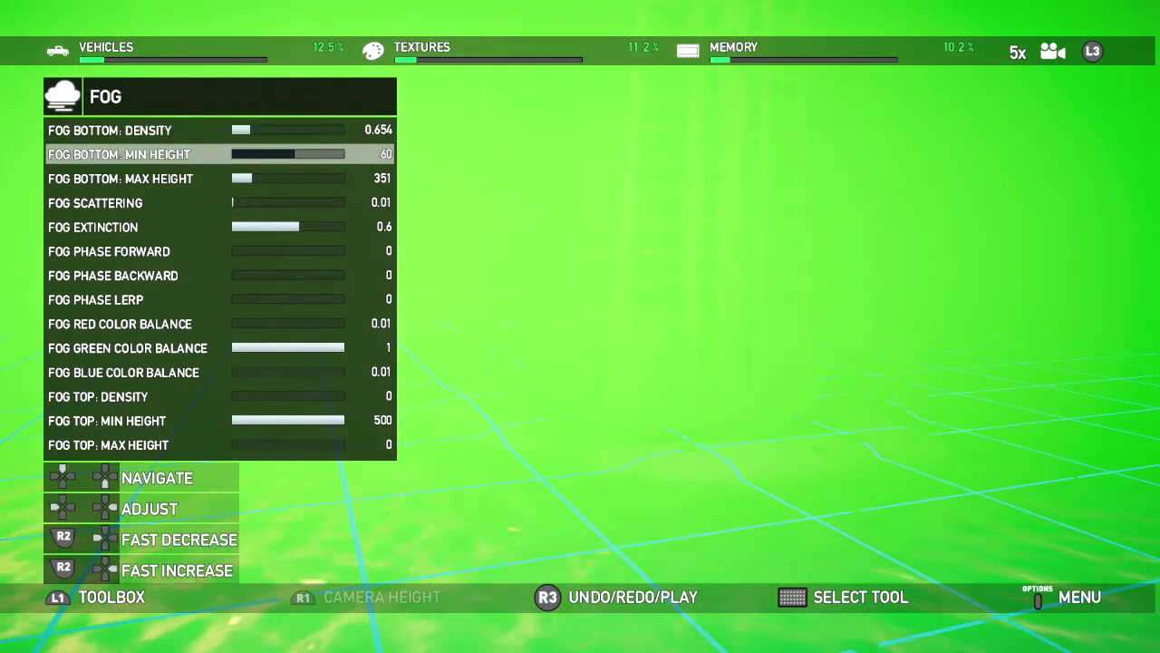
pyautogui.press('Left')
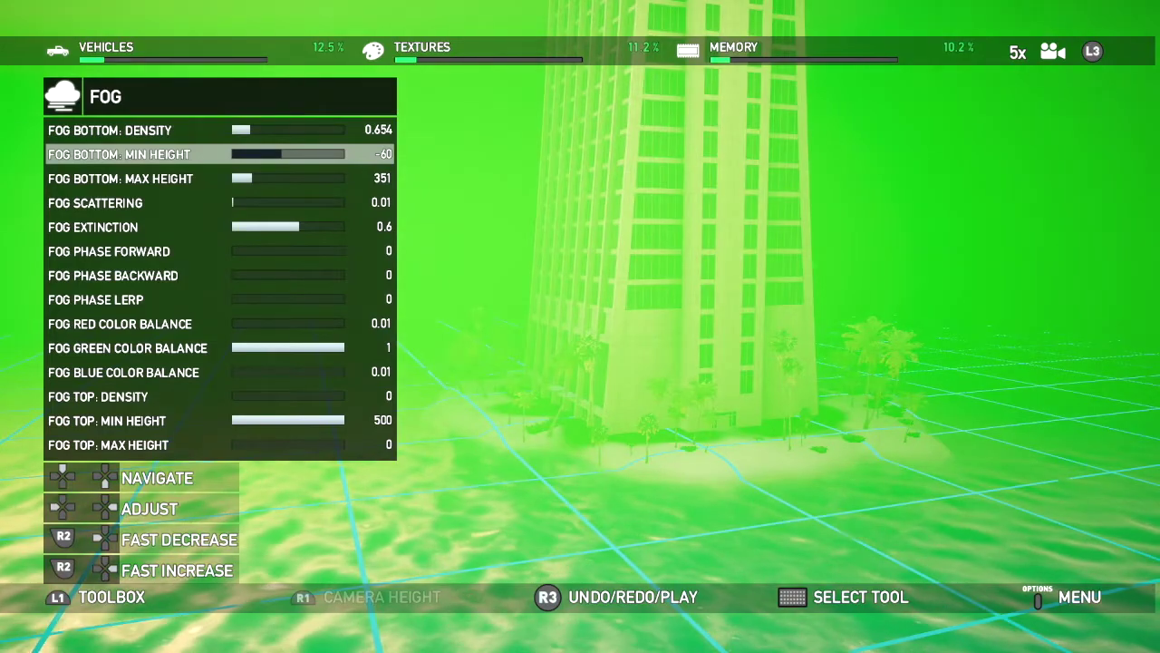
pyautogui.press('Left')
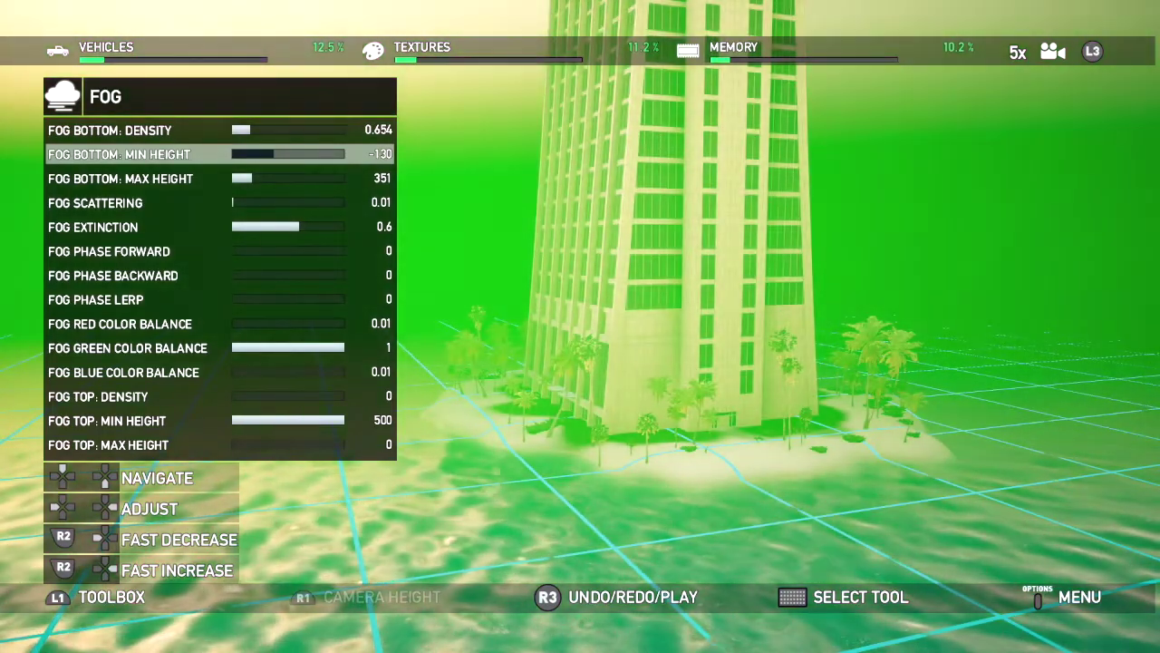
pyautogui.press('Left')
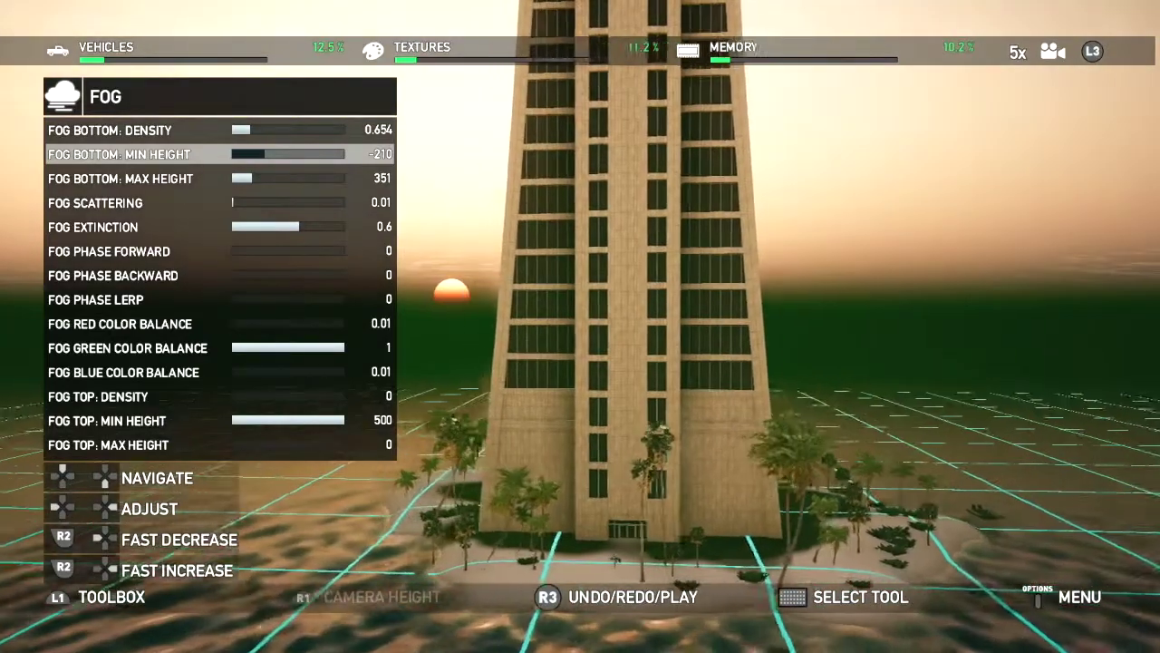
# Step: Try Fog Scattering at 0.21 and set it to 0.11
pyautogui.press('Down')
pyautogui.press('Down')
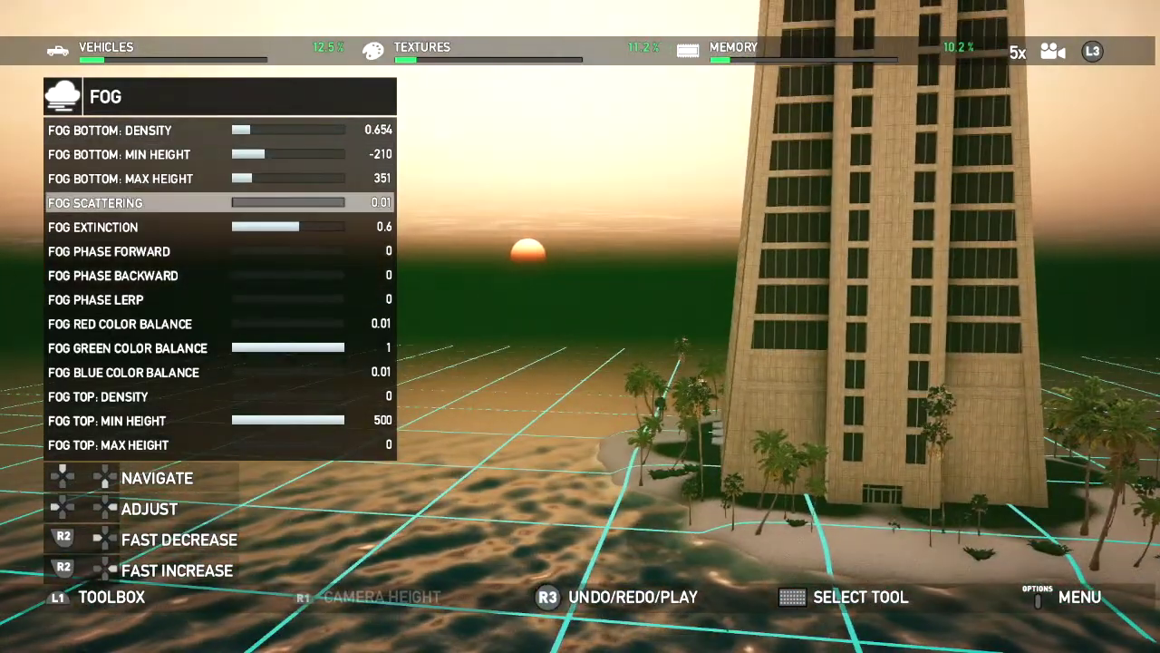
pyautogui.press('Right')
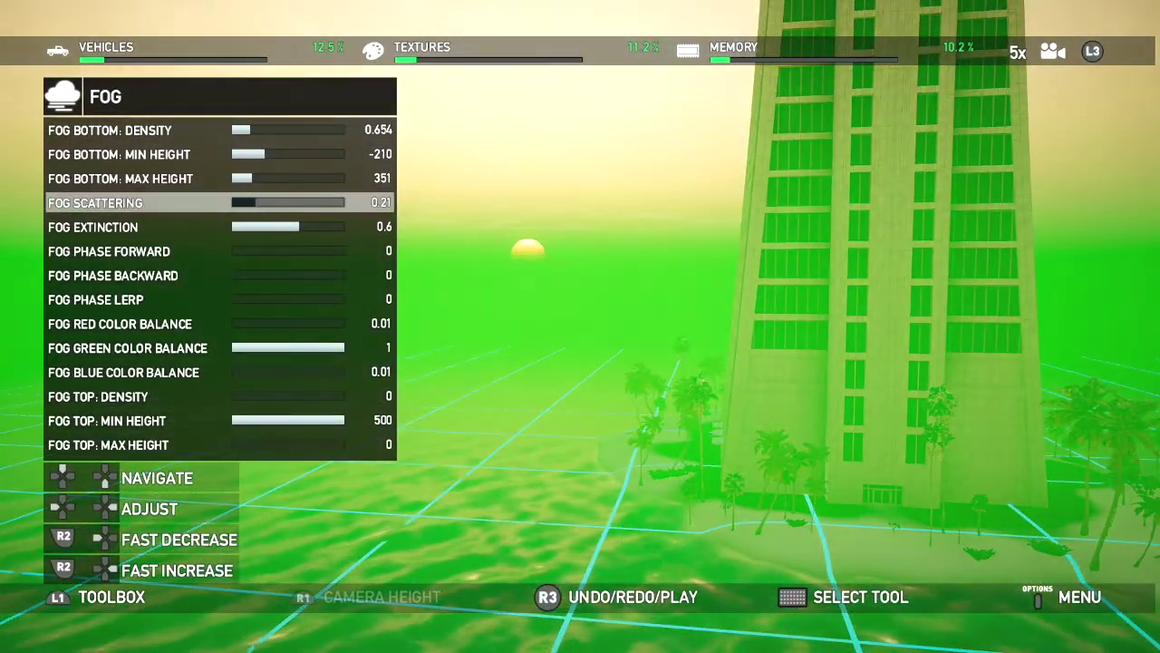
pyautogui.press('Left')
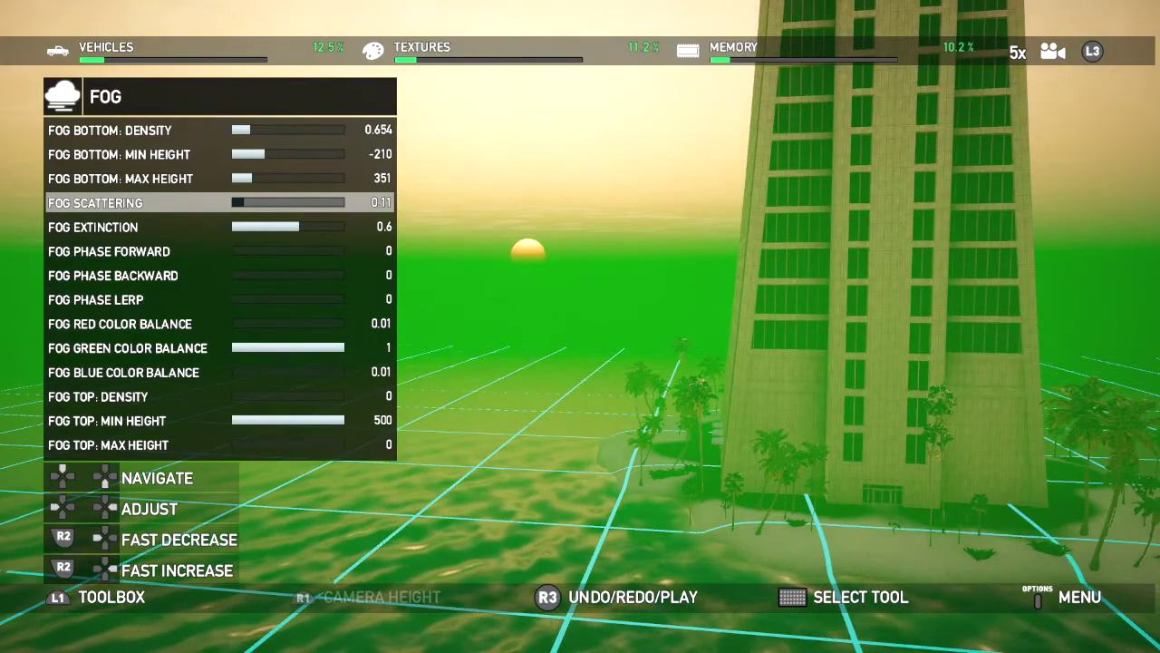
# Step: Set Fog Extinction to 1 and Fog Phase Forward to 0.58
pyautogui.press('Down')
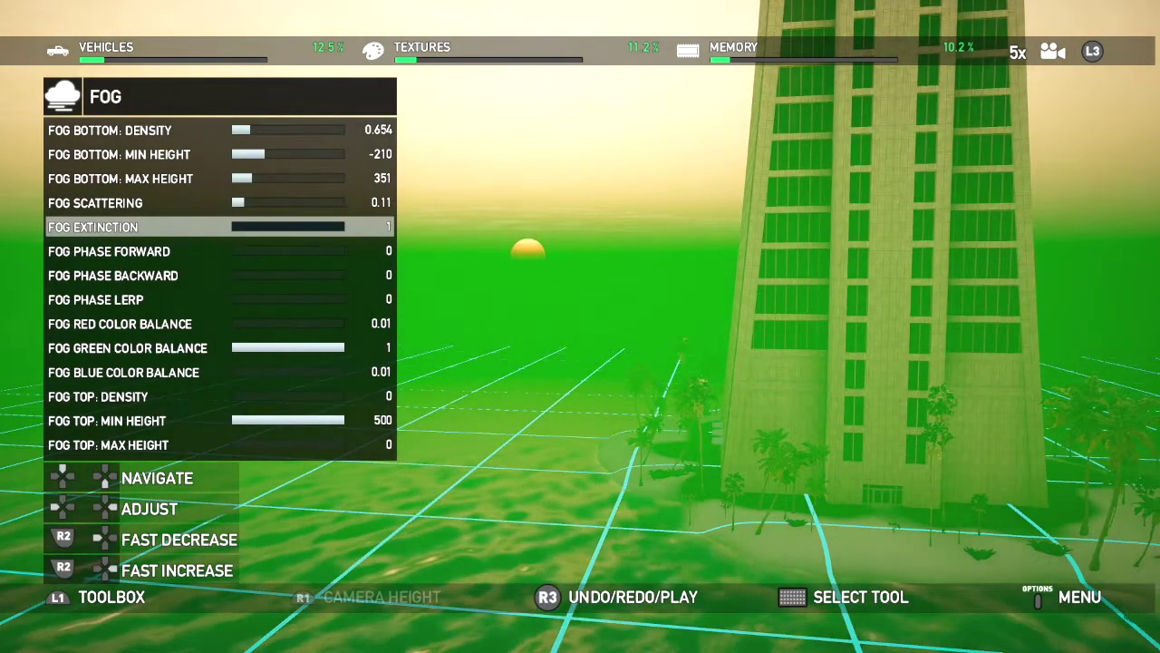
pyautogui.press('Down')
pyautogui.press('Right')
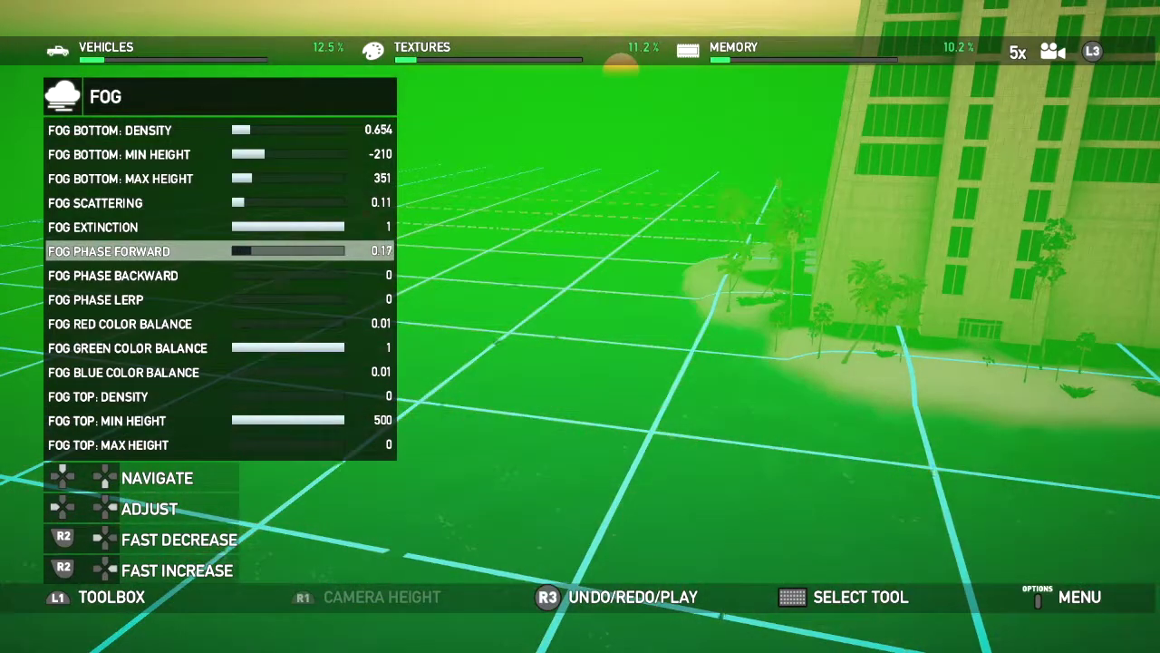
# Step: Try Fog Phase Backward at 0.99, set it to 0.19, and set Fog Phase Lerp to 0.34
pyautogui.press('Down')
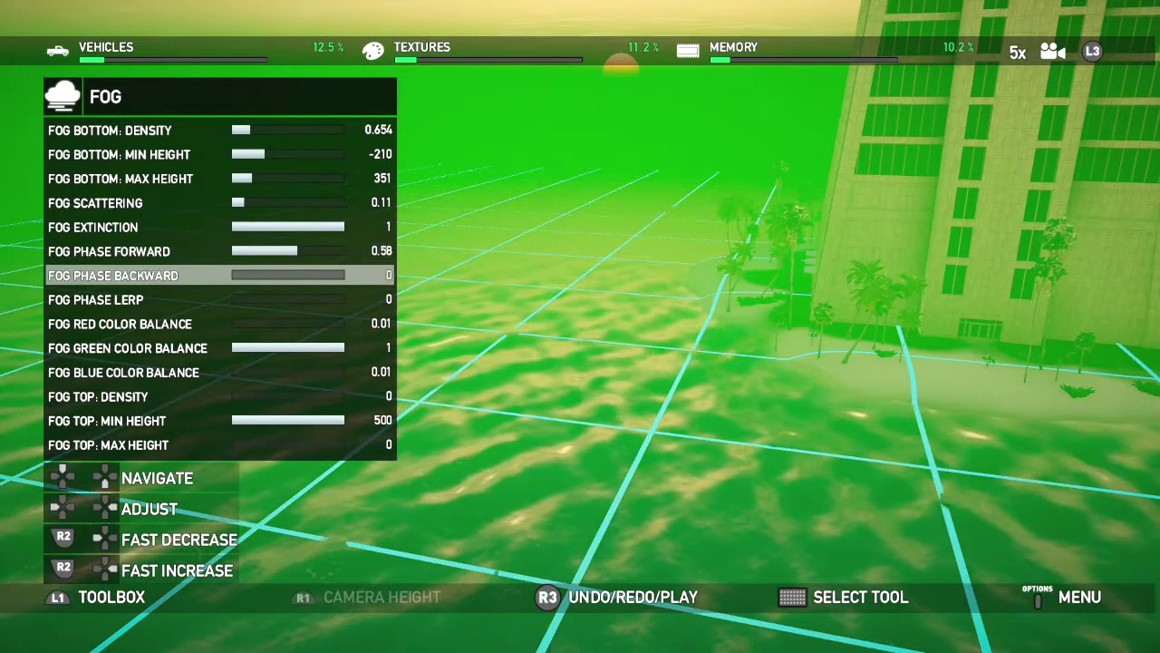
pyautogui.press('Right')
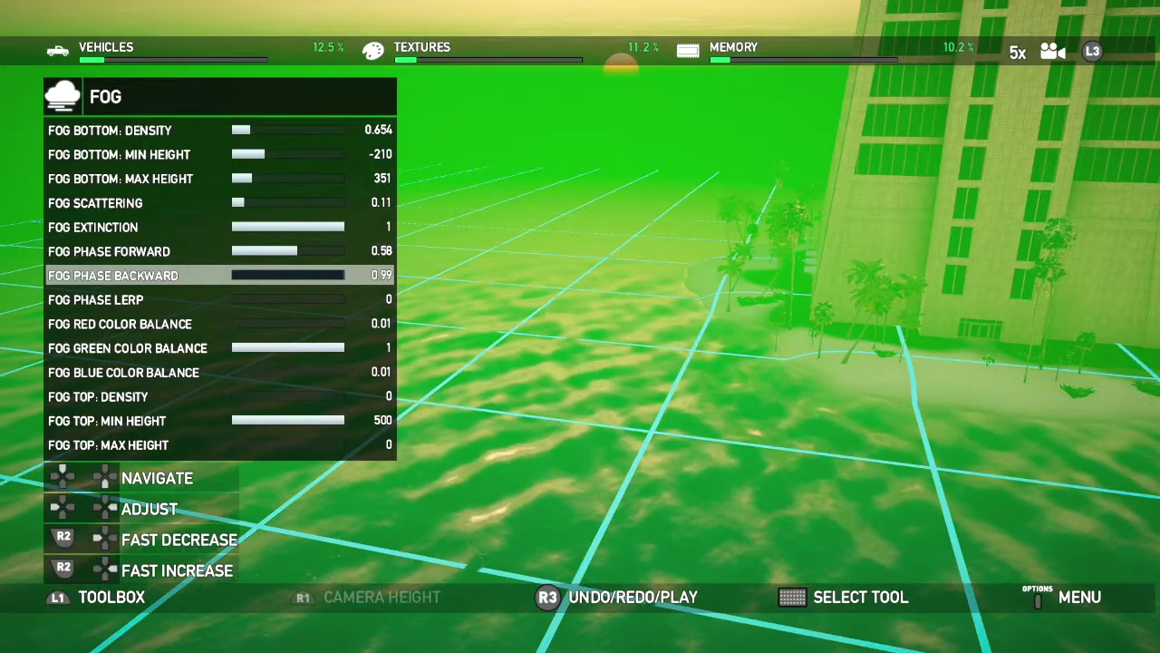
pyautogui.press('Left')
pyautogui.press('Down')
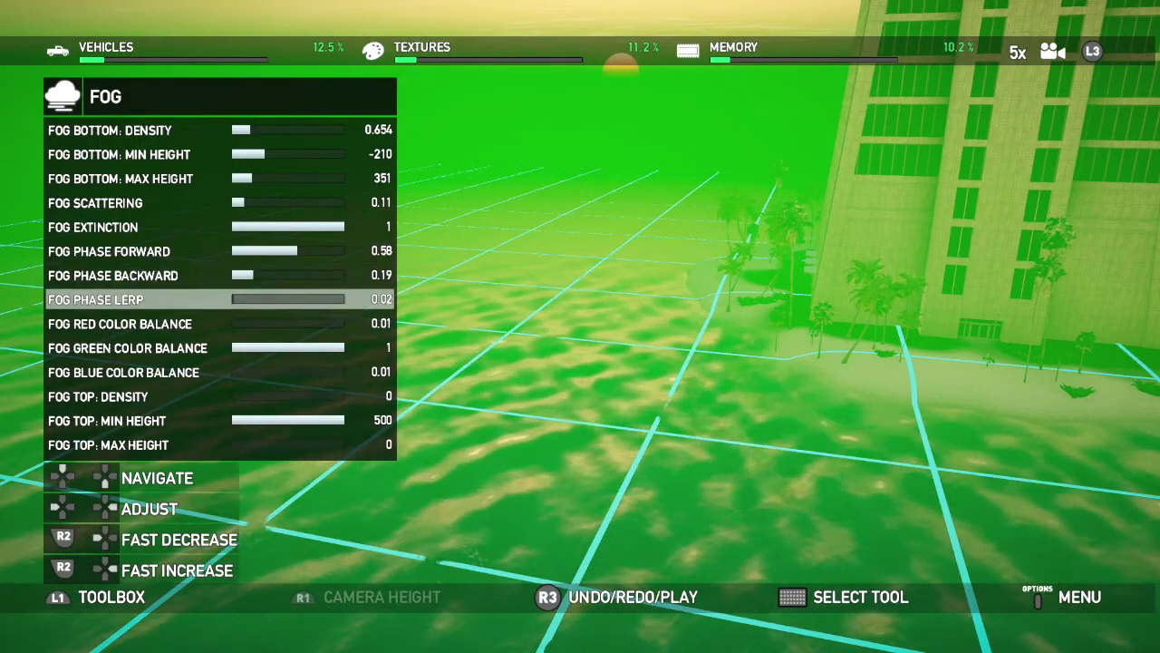
pyautogui.press('Right')
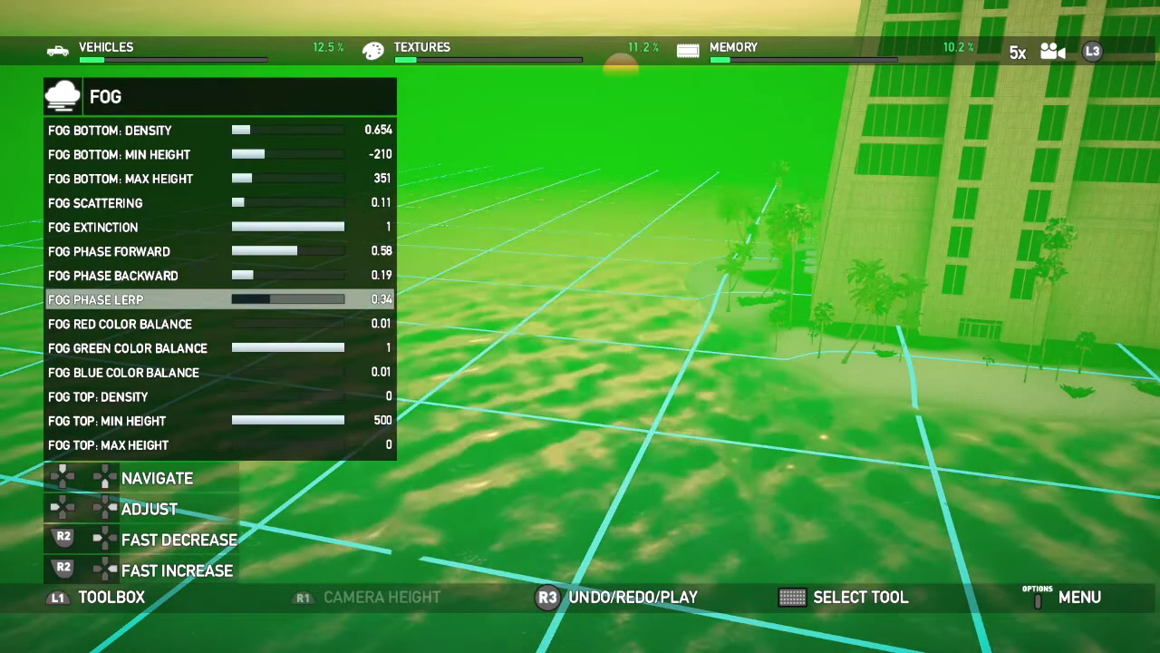
# Step: Leave the fog settings and examine the green fog around the tower, the island, the horizon and the sun
pyautogui.press('Tab')
pyautogui.press('Left')
pyautogui.press('Tab')
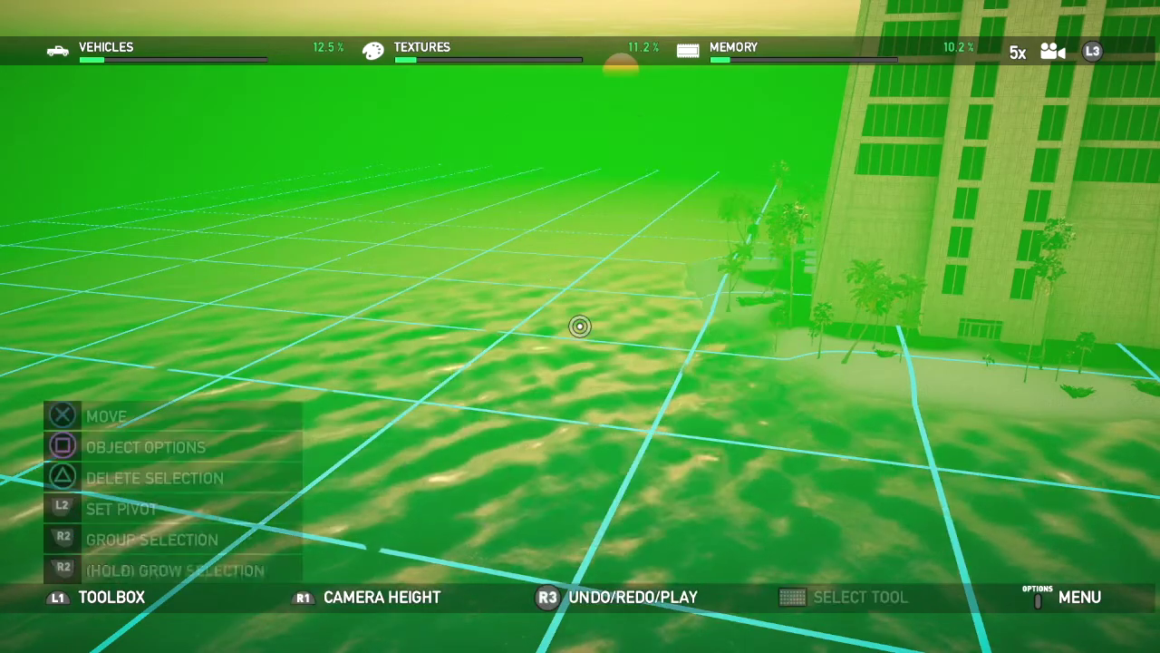
pyautogui.press('Right')
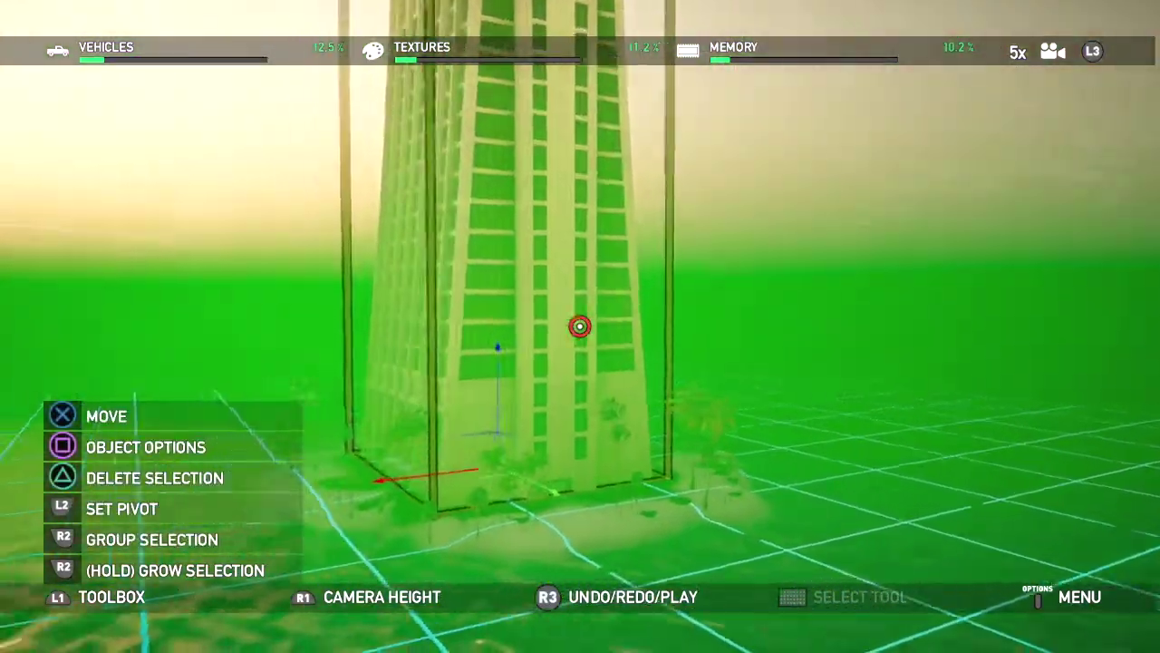
pyautogui.press('Right')
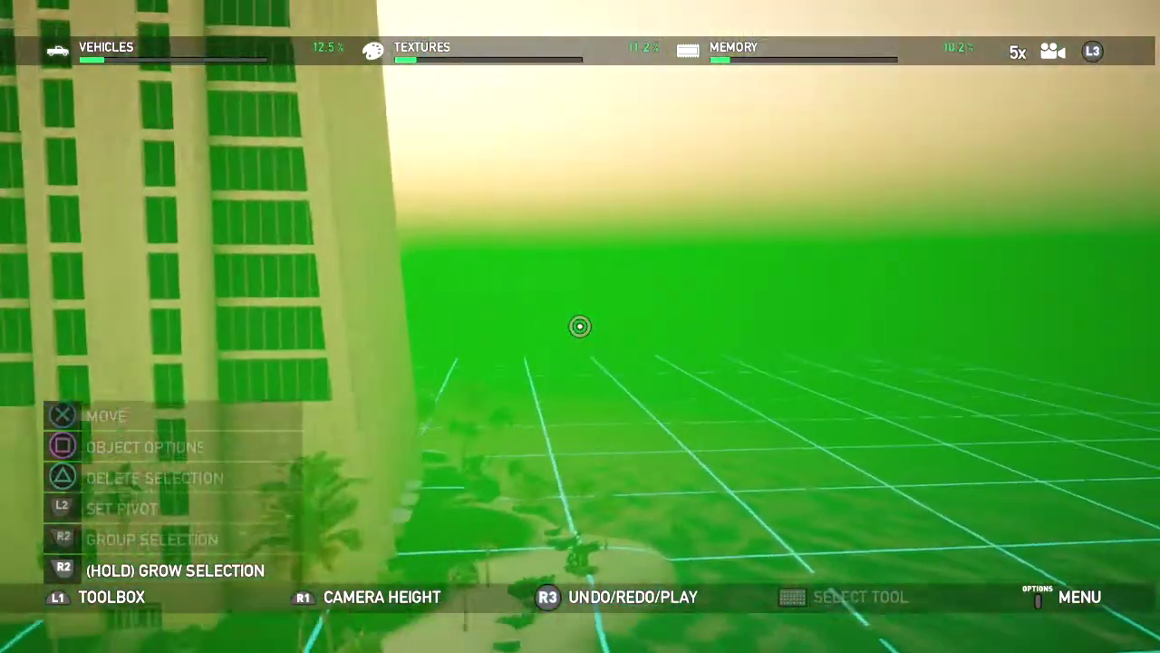
pyautogui.press('Right')
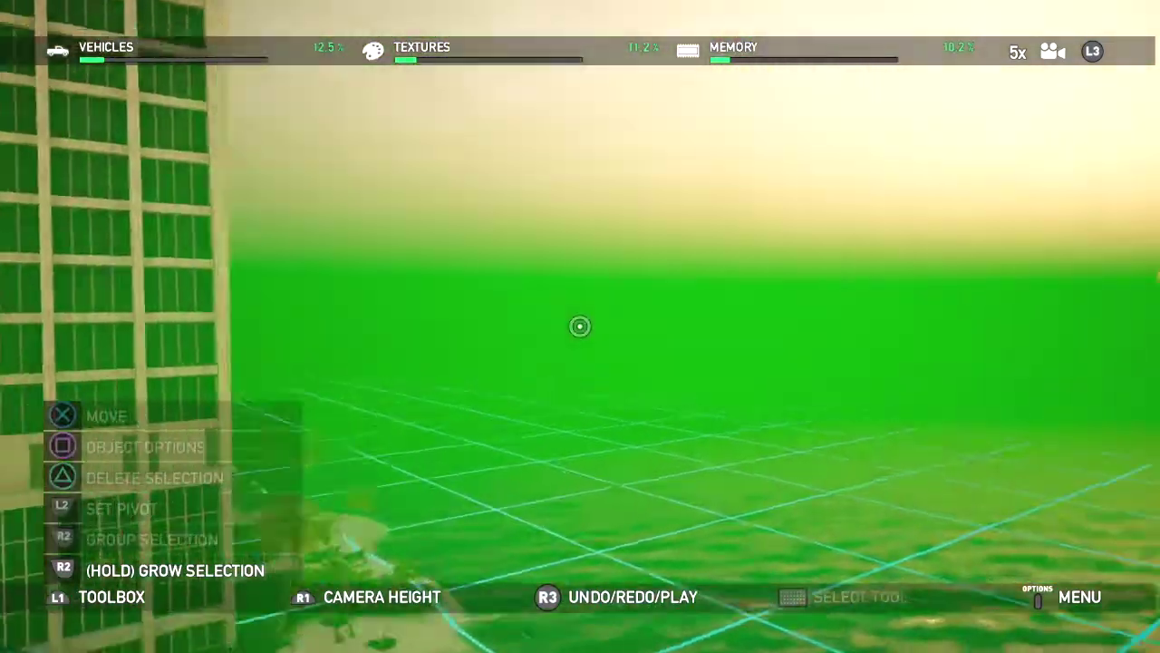
pyautogui.press('Right')
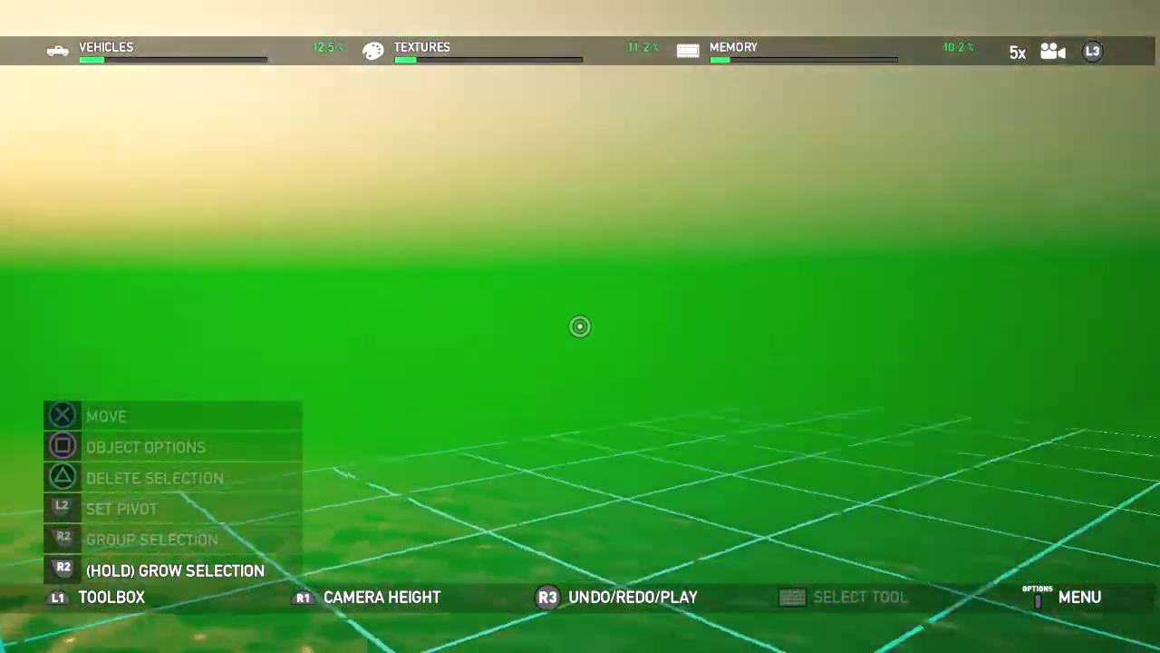
pyautogui.press('Right')
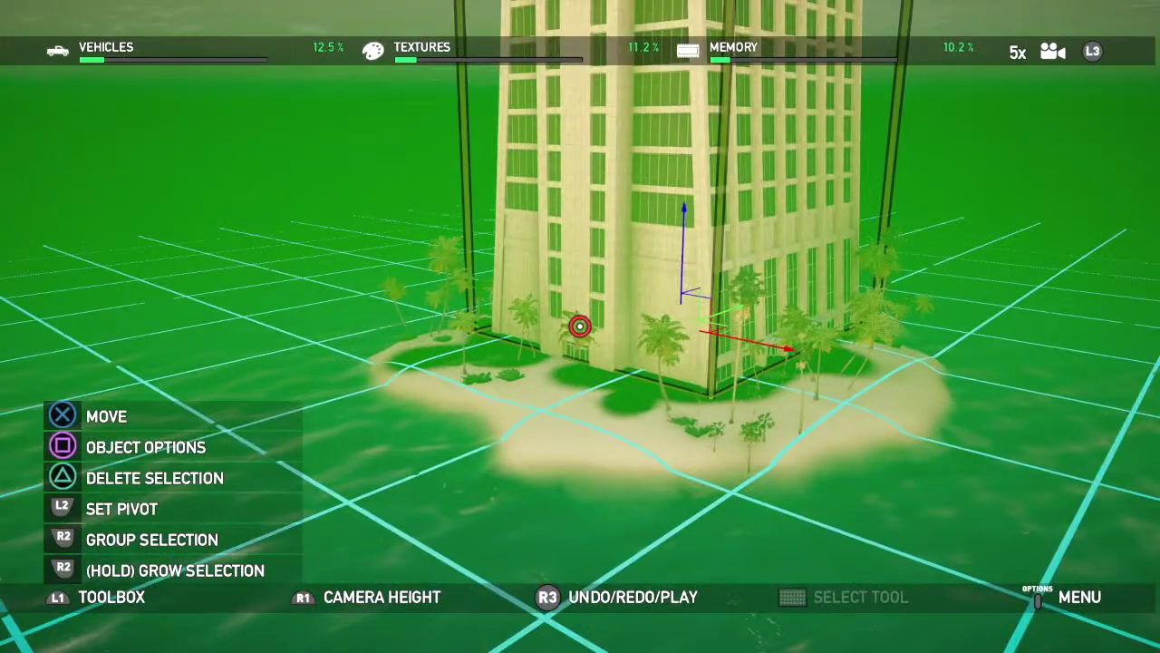
pyautogui.press('Right')
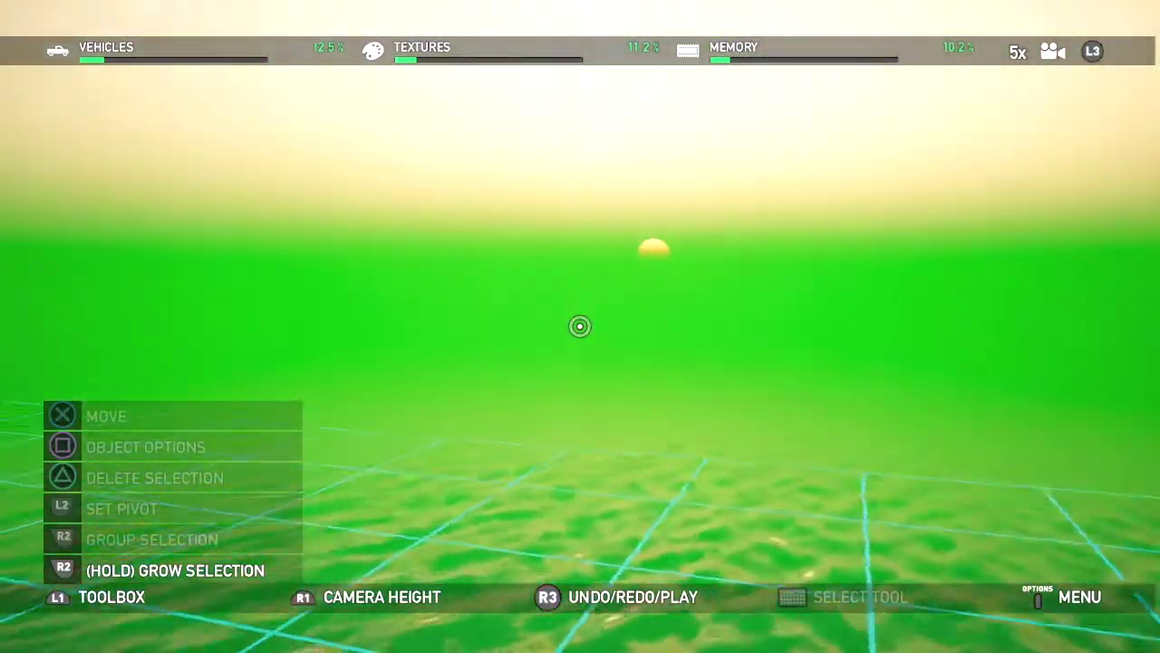
# Step: Reopen the fog settings and set Fog Bottom: Max Height to 309
pyautogui.press('L1')
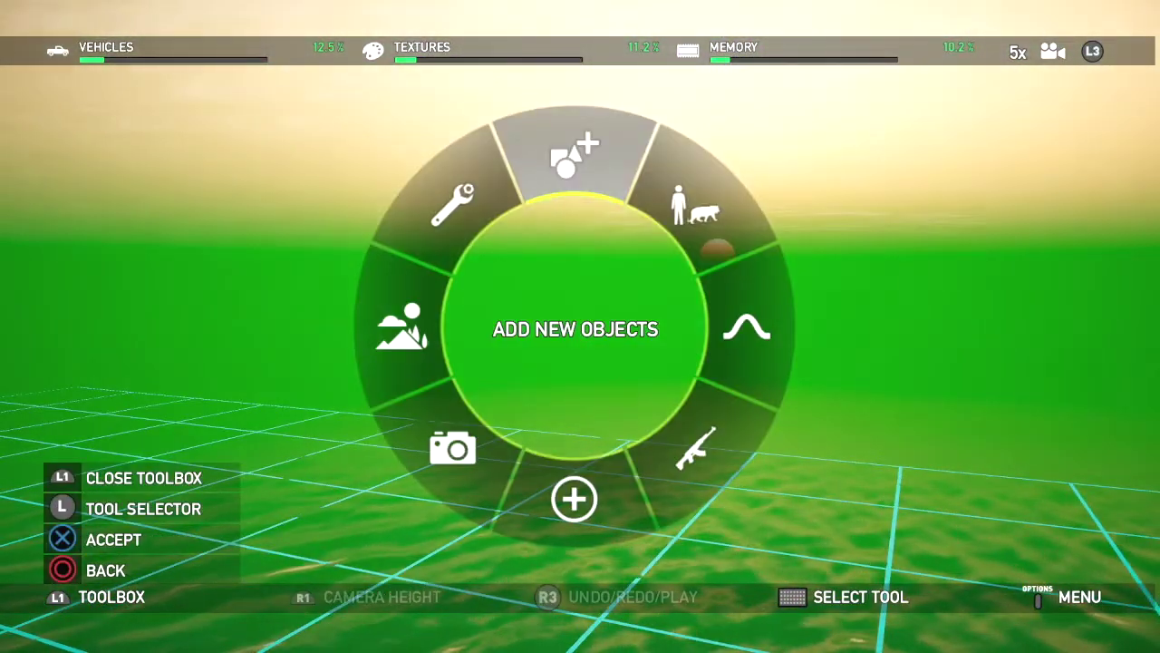
pyautogui.press('Left')
pyautogui.press('Return')
pyautogui.press('Right')
pyautogui.press('Return')
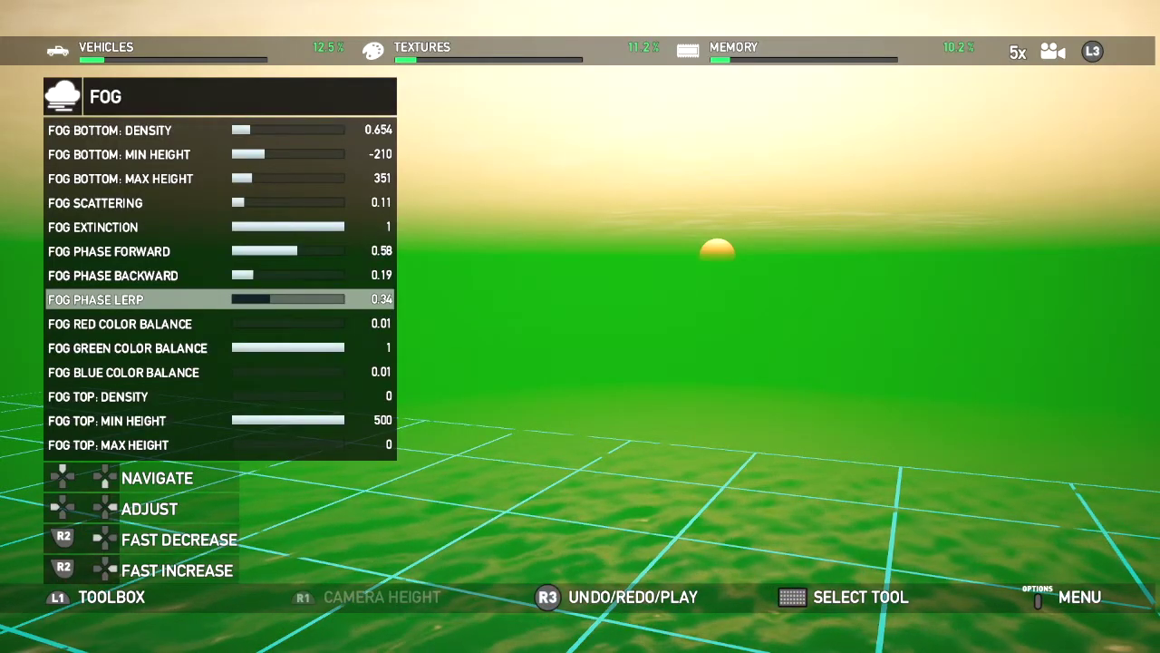
pyautogui.press('Up')
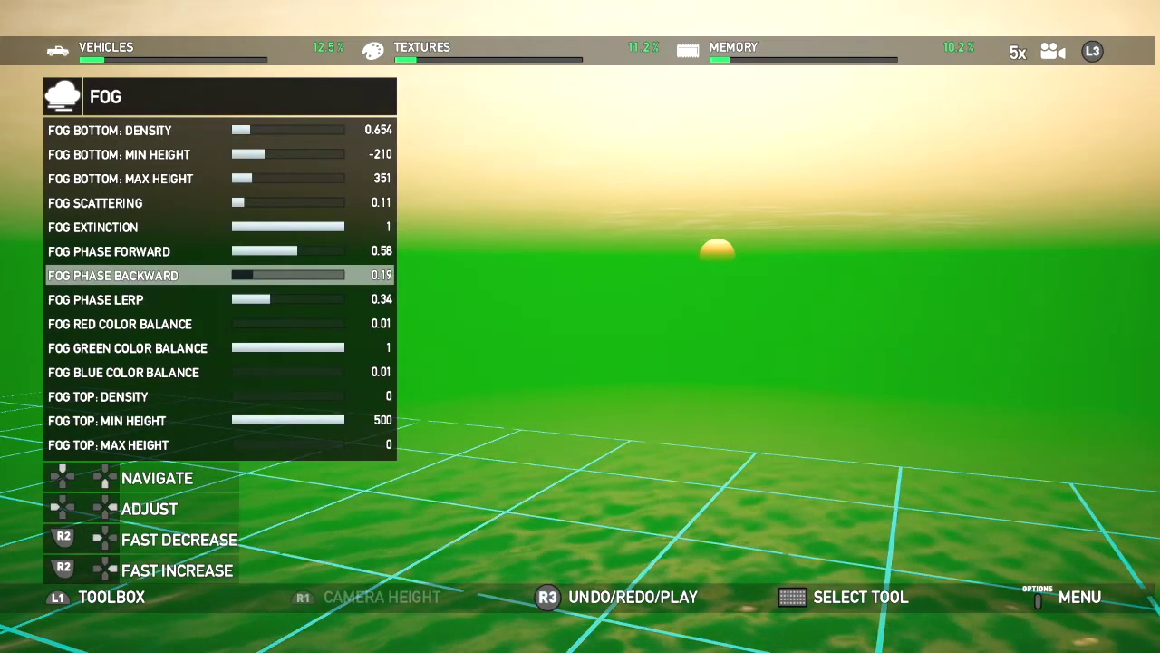
pyautogui.press('Up')
pyautogui.press('Up')
pyautogui.press('Up')
pyautogui.press('Up')
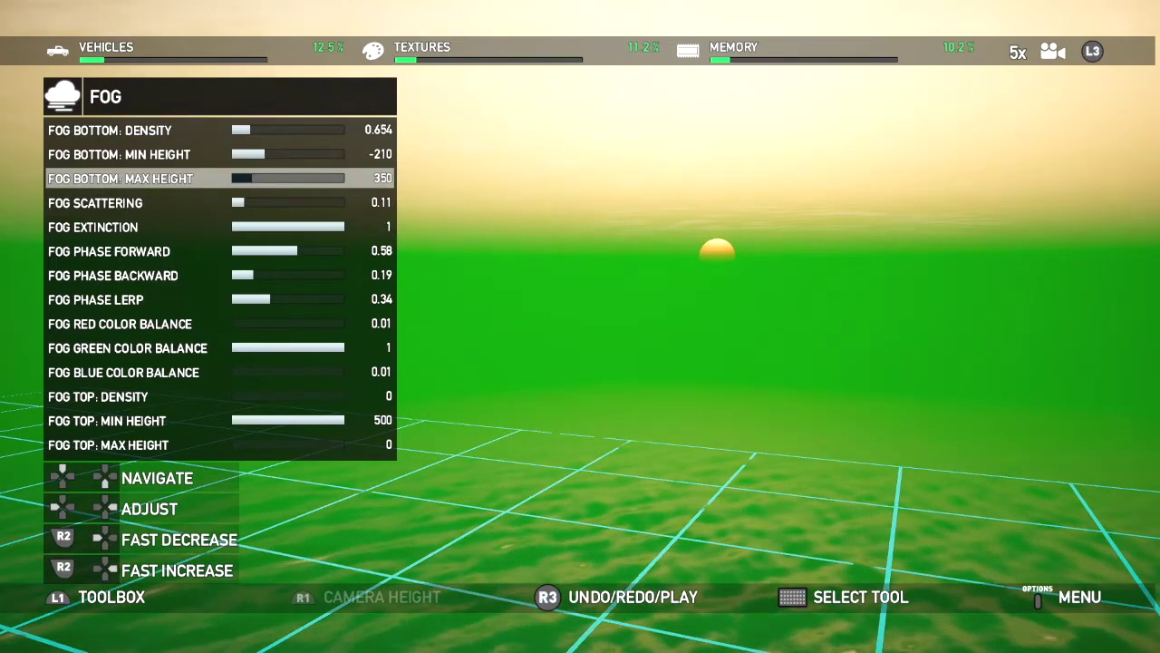
pyautogui.press('Left')
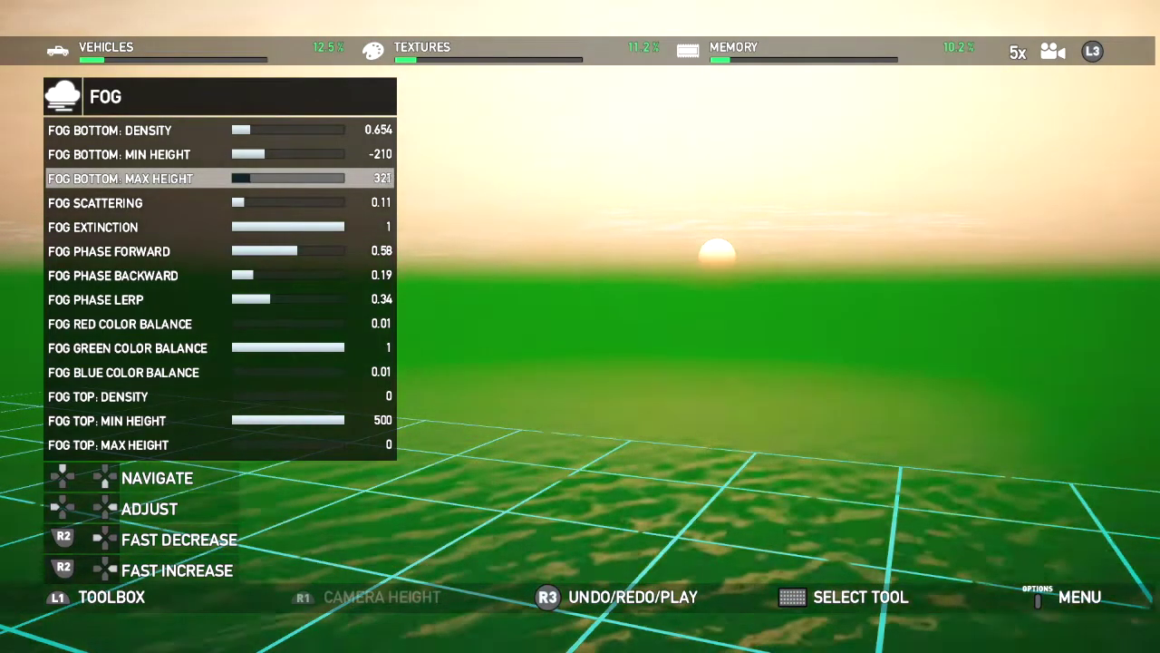
# Step: Raise Fog Scattering to 1
pyautogui.press('Down')
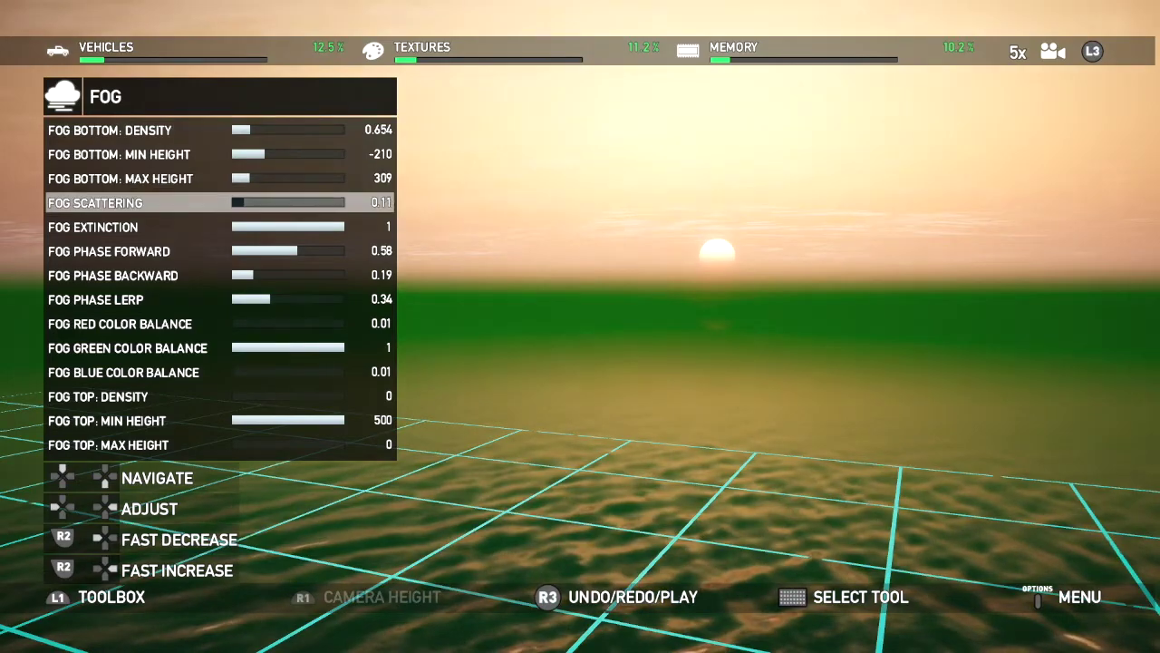
pyautogui.press('Right')
pyautogui.press('Right')
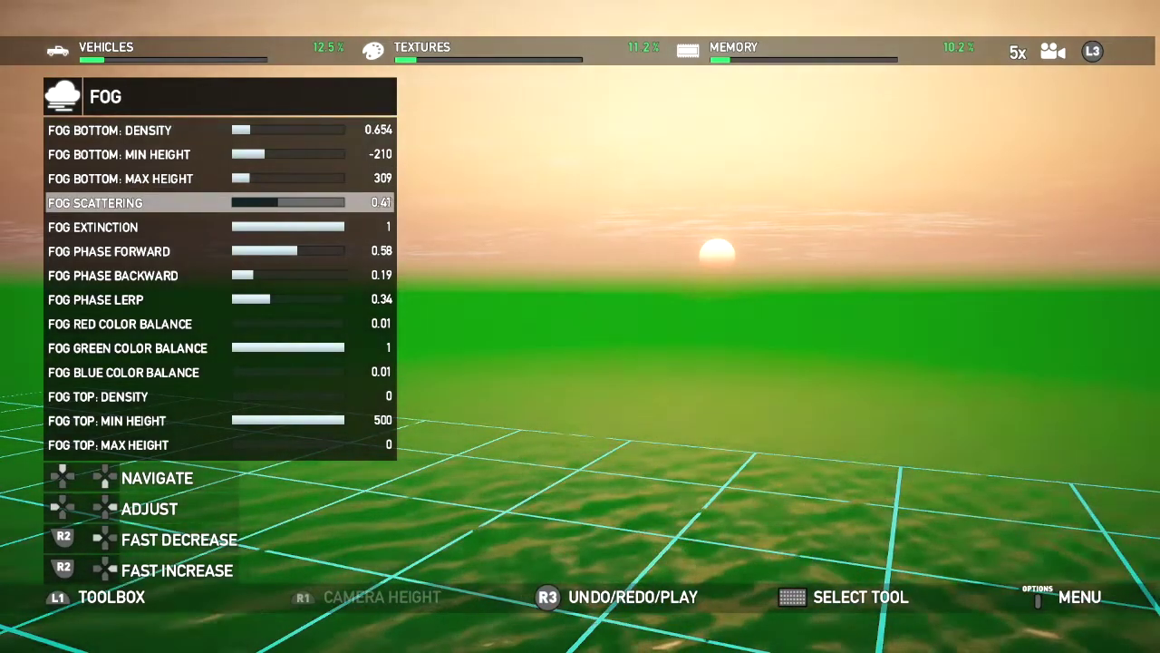
pyautogui.press('Right')
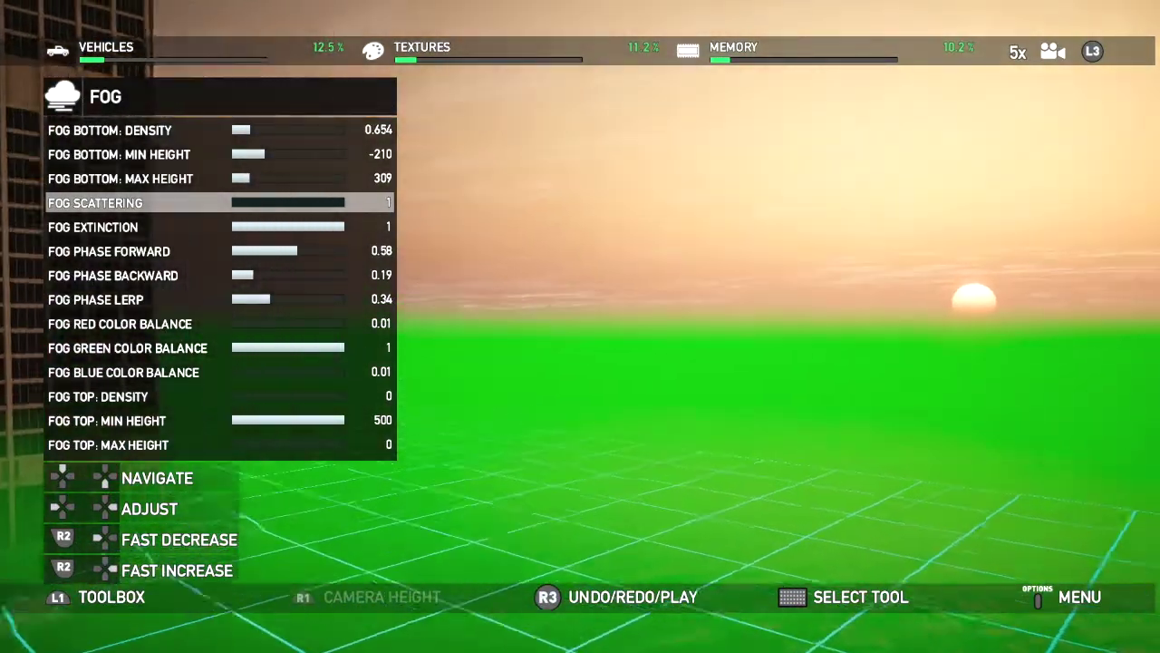
# Step: Set Fog Top: Density to 0.02
pyautogui.press('Down')
pyautogui.press('Down')
pyautogui.press('Down')
pyautogui.press('Down')
pyautogui.press('Down')
pyautogui.press('Down')
pyautogui.press('Down')
pyautogui.press('Down')
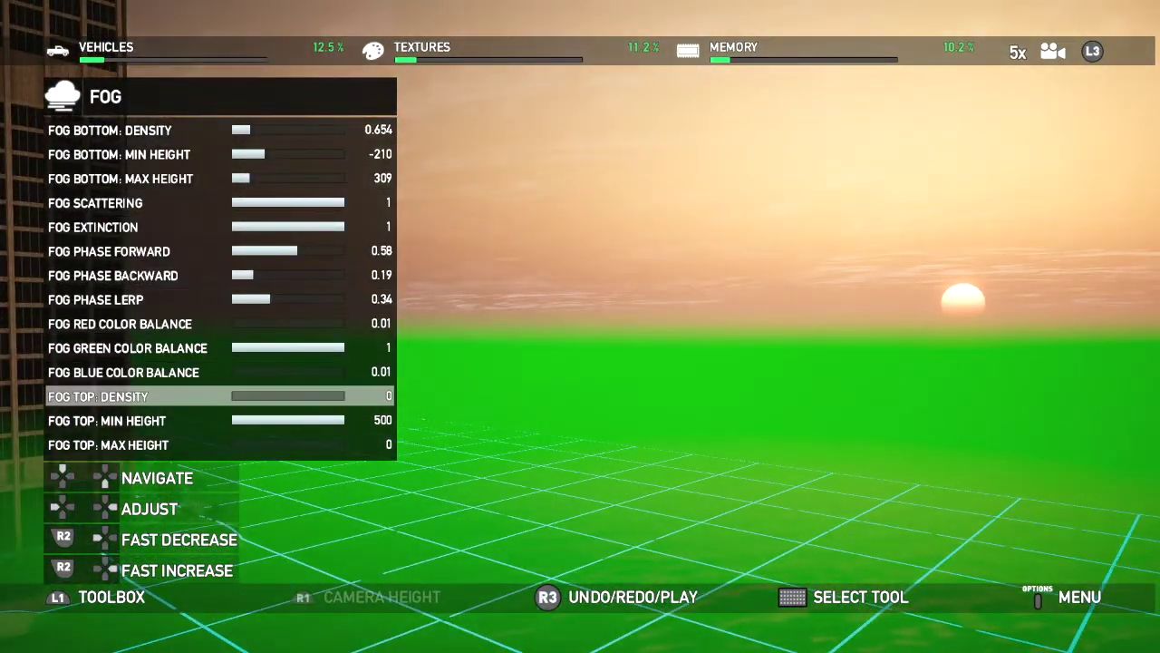
pyautogui.press('Right')
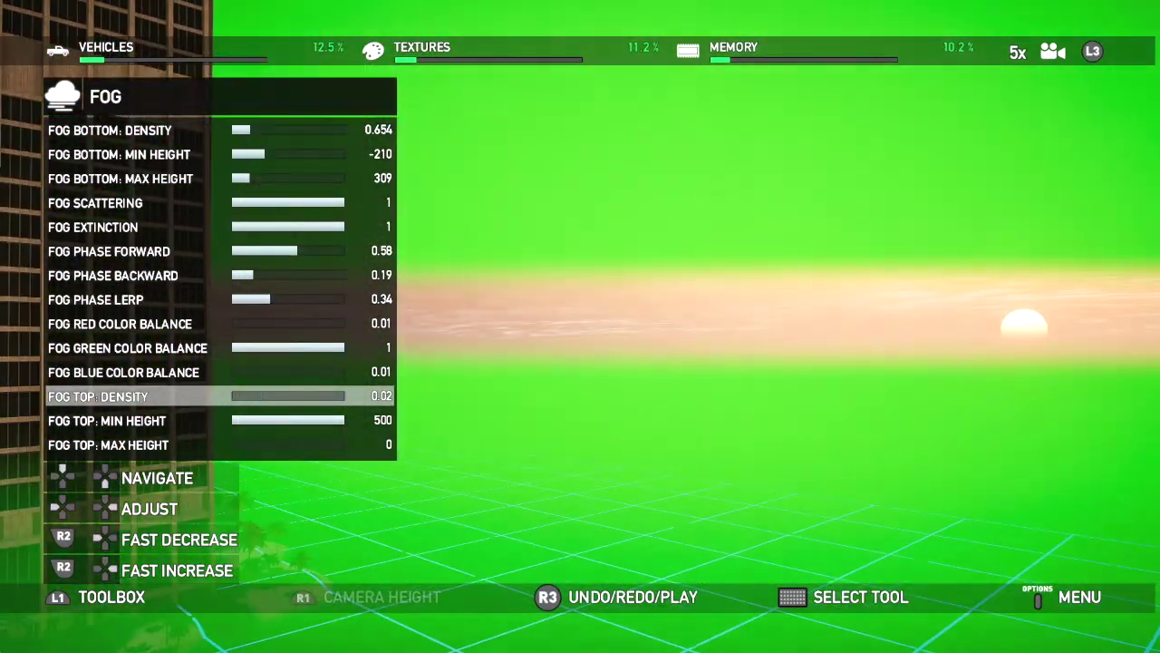
# Step: Set Fog Red Color Balance to 1, Fog Blue Color Balance to 0.45 and Fog Green Color Balance to 0.08
pyautogui.press('Up')
pyautogui.press('Up')
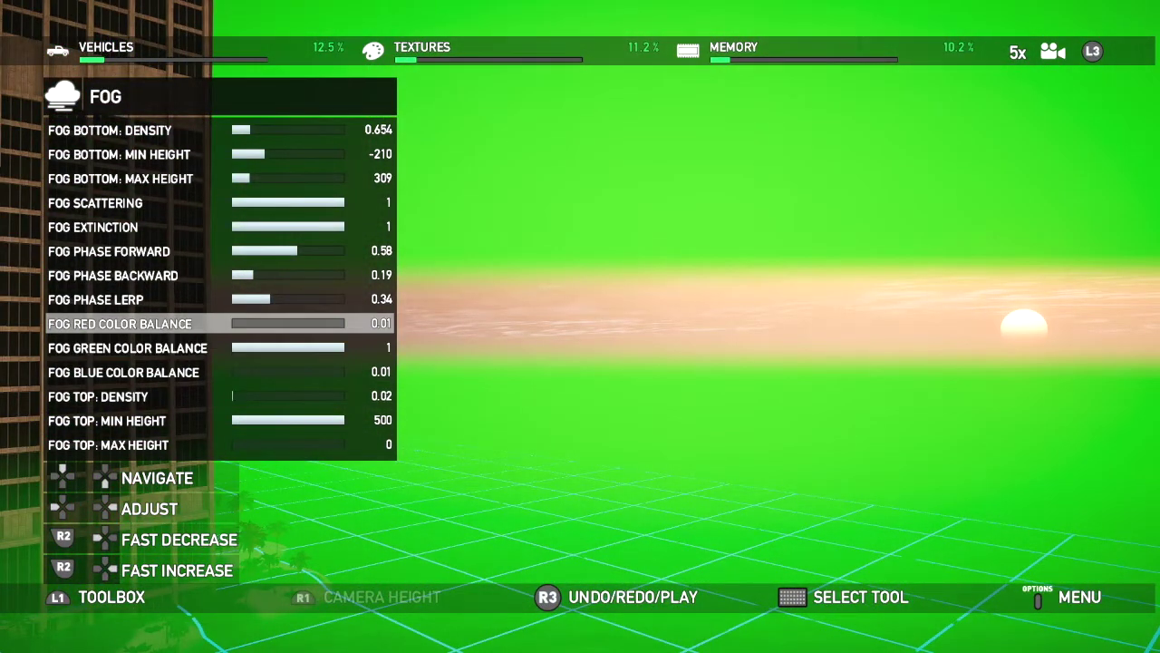
pyautogui.press('Right')
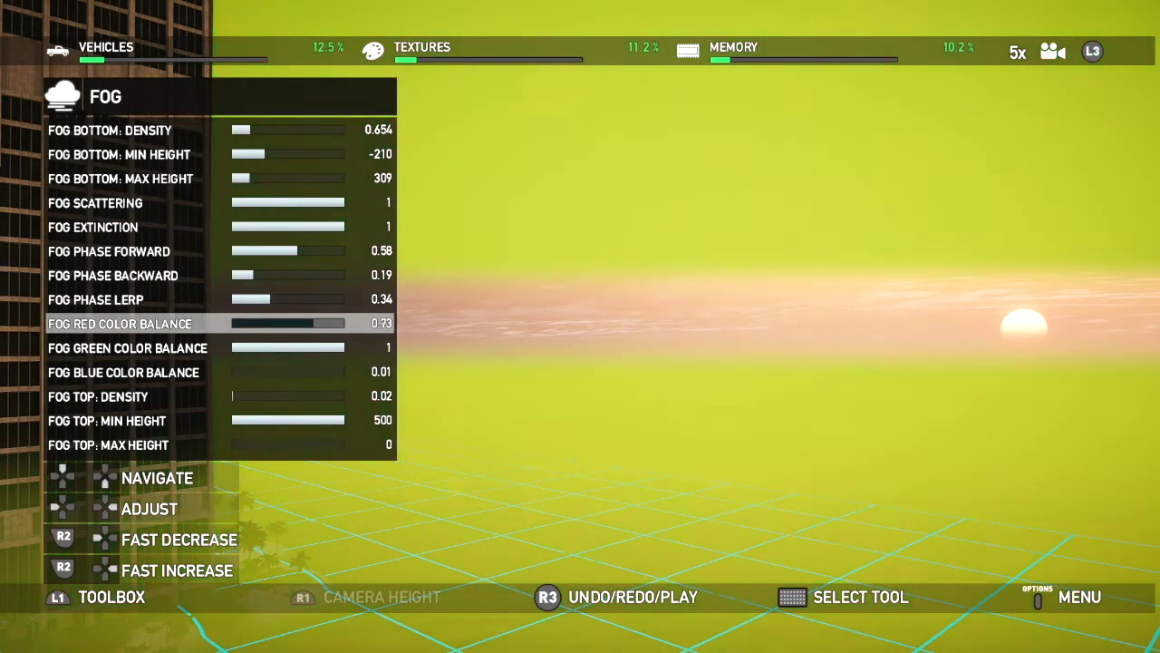
pyautogui.press('Down')
pyautogui.press('Down')
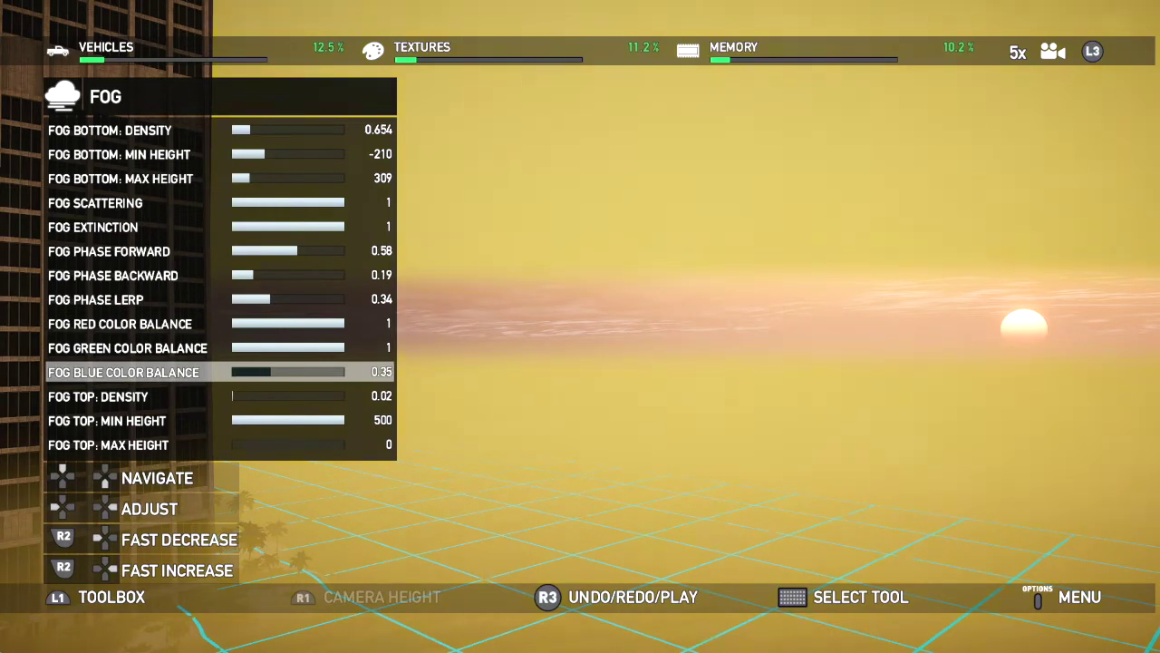
pyautogui.press('Up')
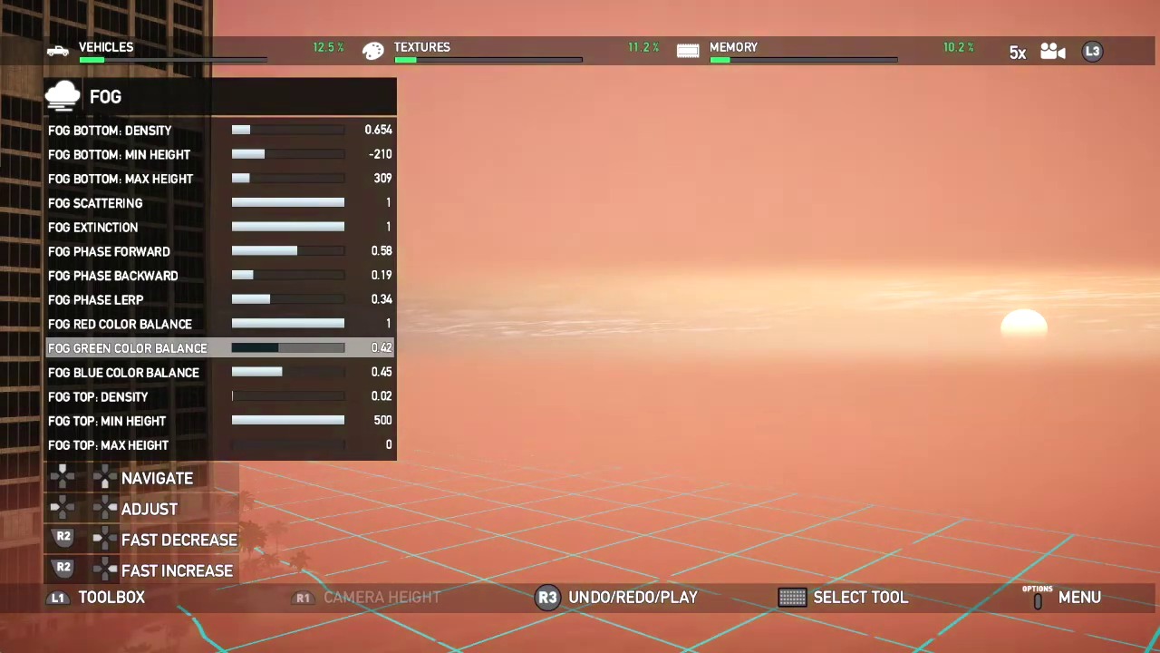
pyautogui.press('Left')
# Step: Leave the fog settings and examine the pink fog around the tower, the island, the horizon and the sun
pyautogui.press('Escape')
pyautogui.press('Down')
pyautogui.press('Left')
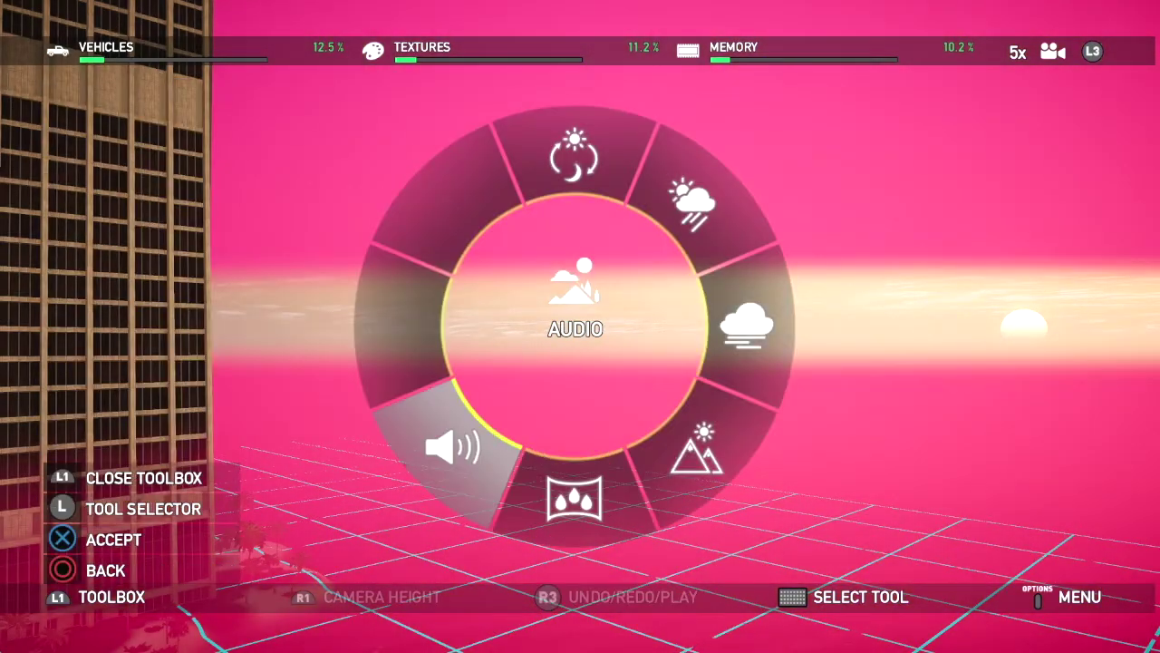
pyautogui.press('Escape')
pyautogui.press('Escape')
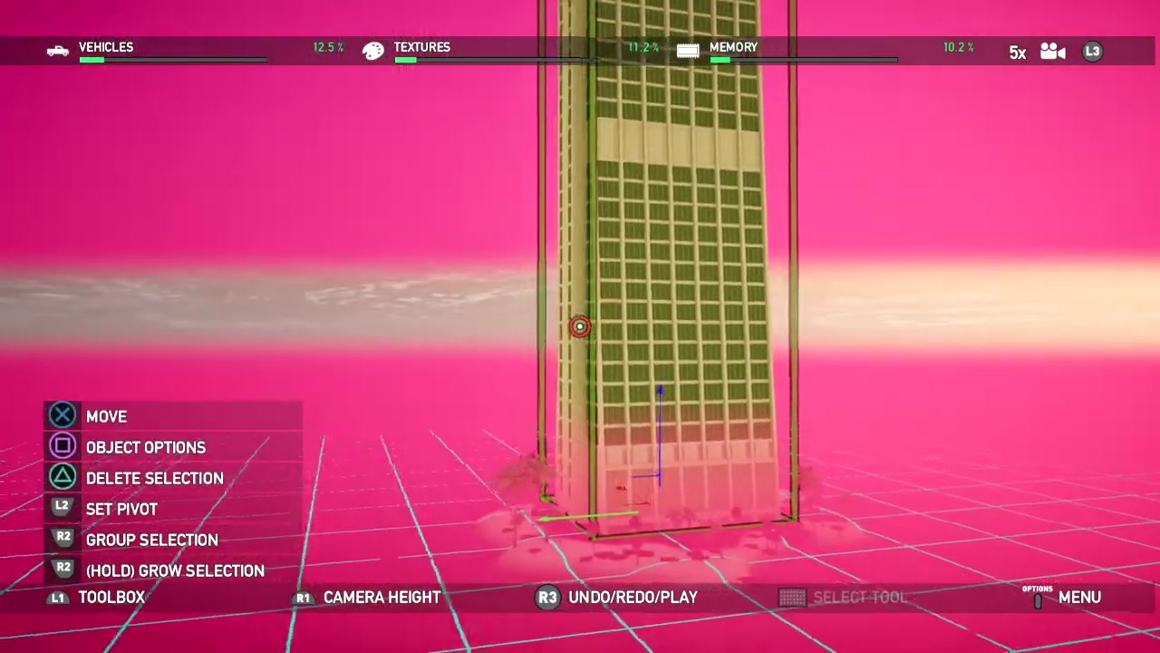
pyautogui.press('Right')
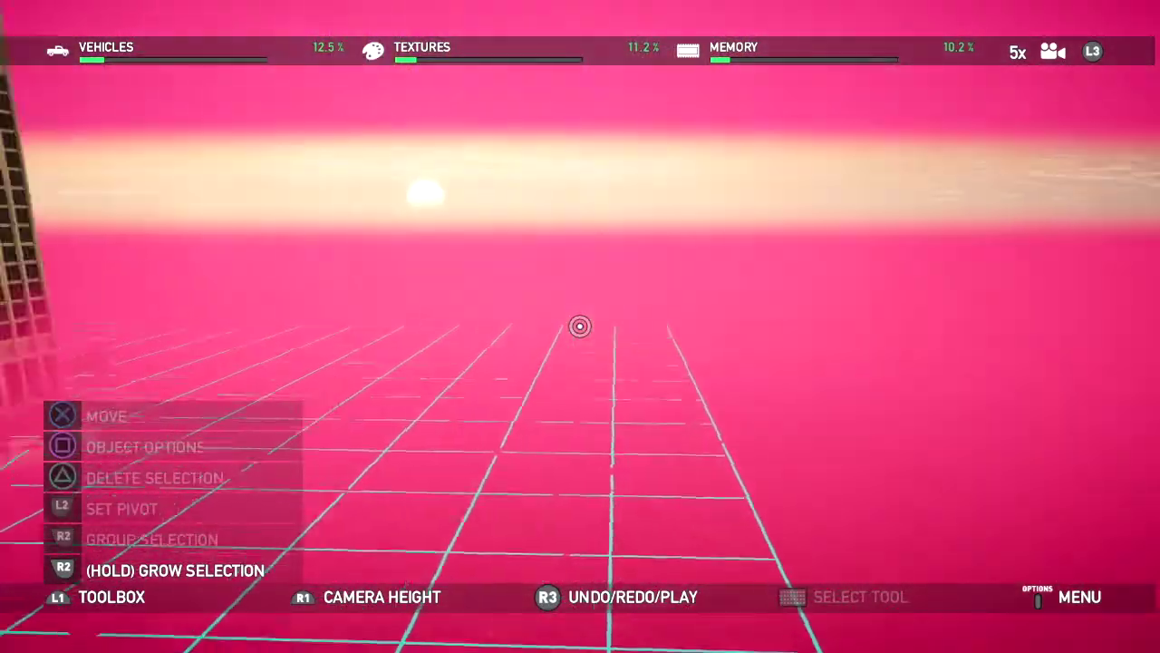
pyautogui.press('Left')
pyautogui.press('Right')
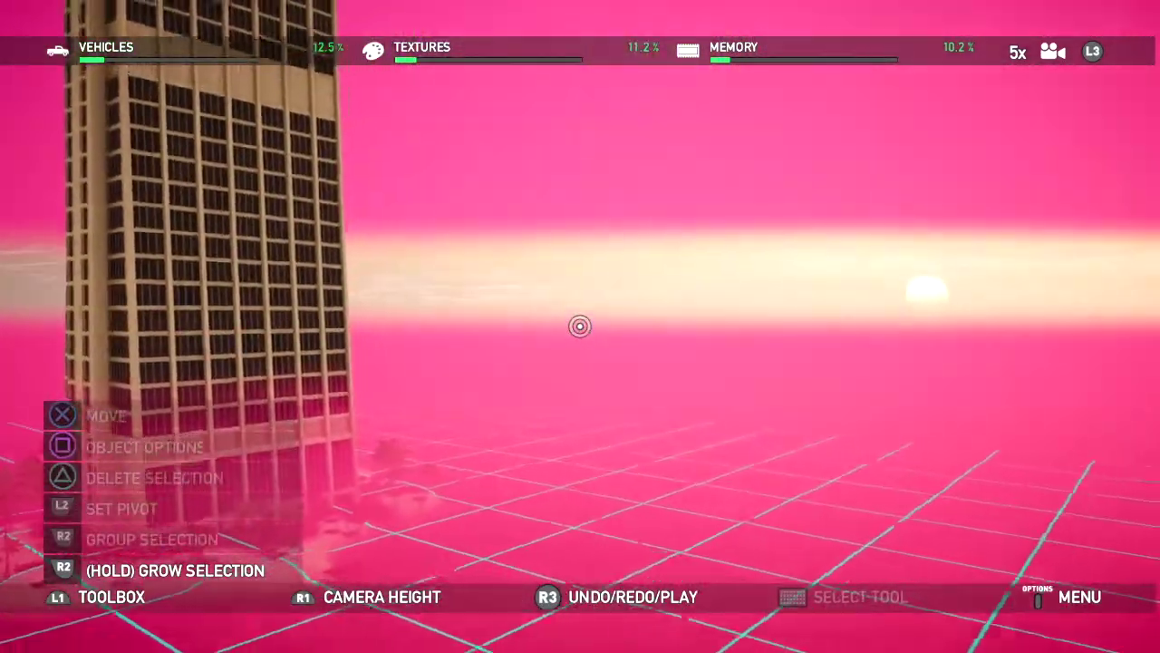
pyautogui.press('Left')
pyautogui.press('Right')
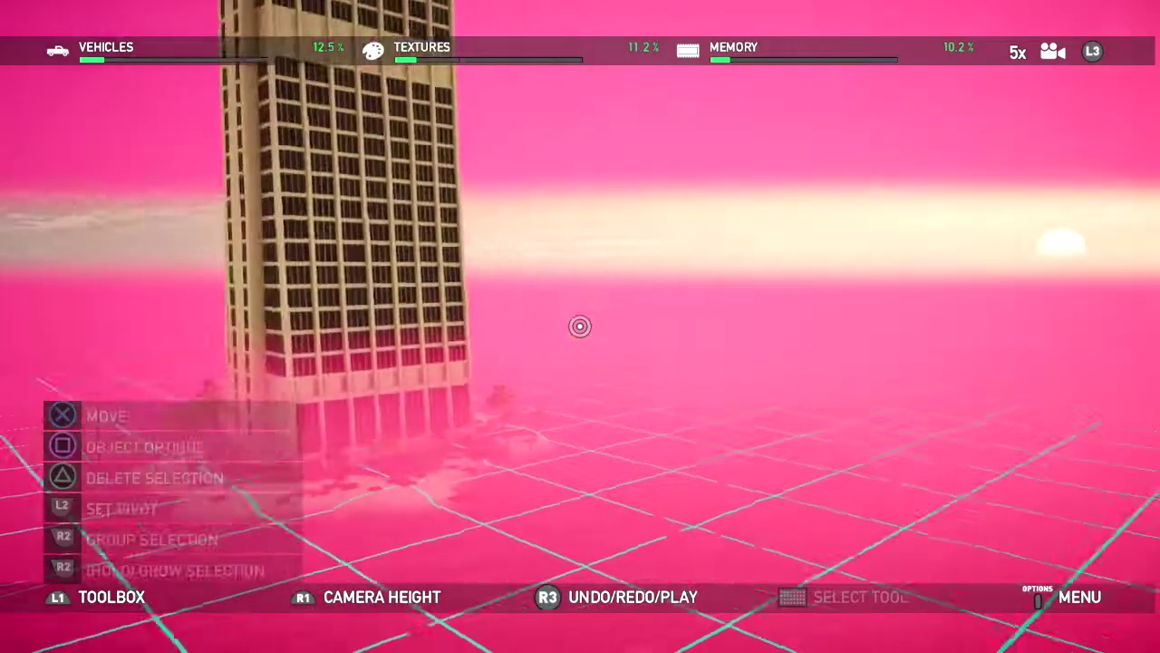
# Step: Reopen the fog settings, try Fog Scattering at 0.03 and set it to 0.15
pyautogui.press('L1')
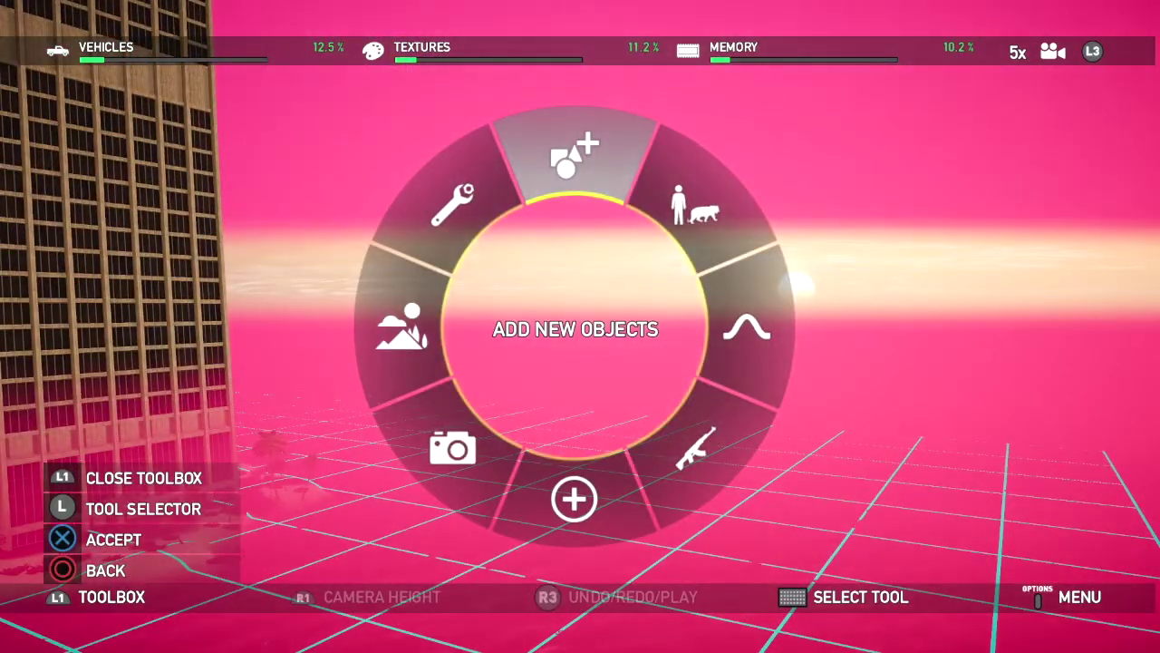
pyautogui.press('Left')
pyautogui.press('Return')
pyautogui.press('Right')
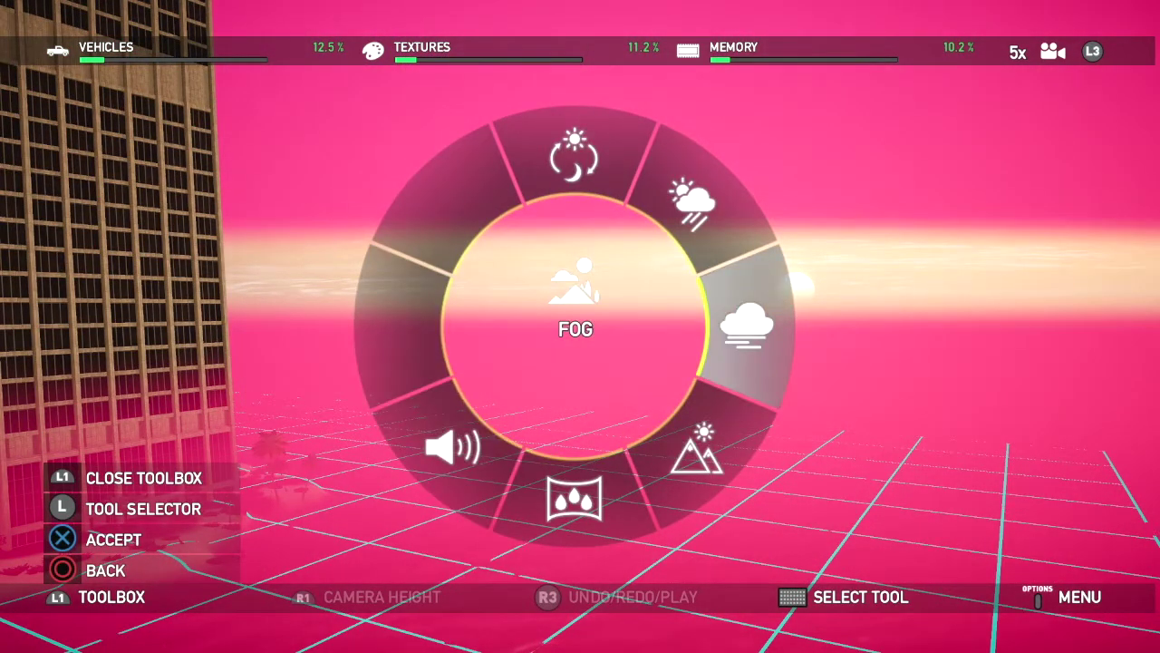
pyautogui.press('Return')
pyautogui.press('Up')
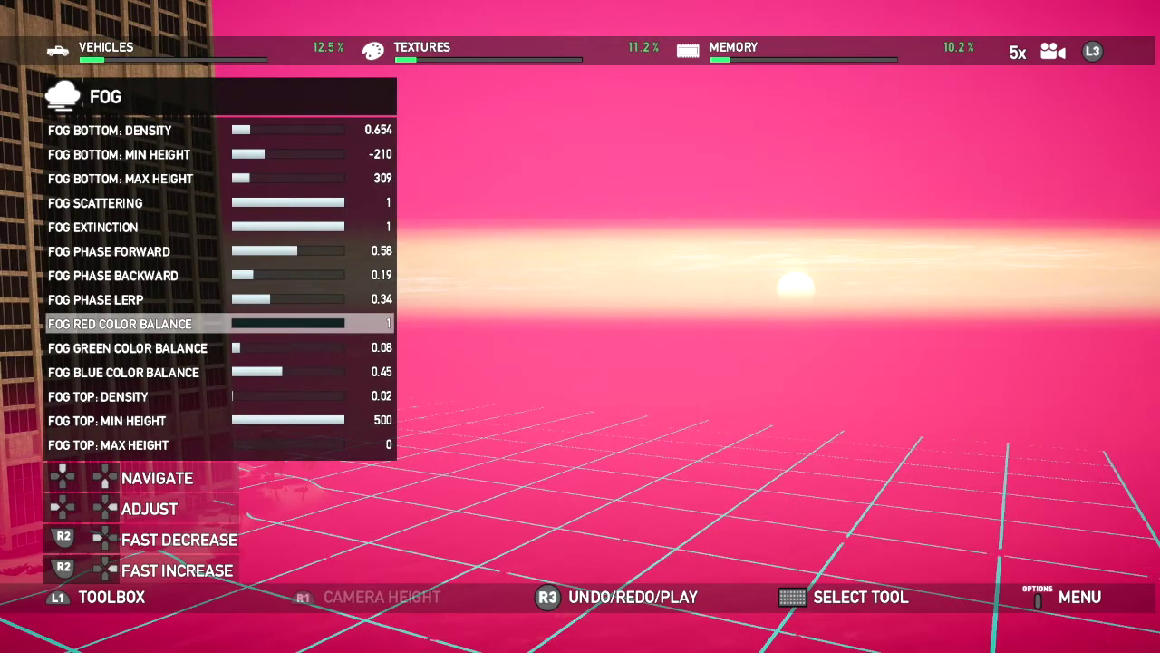
pyautogui.press('Up')
pyautogui.press('Up')
pyautogui.press('Up')
pyautogui.press('Up')
pyautogui.press('Up')
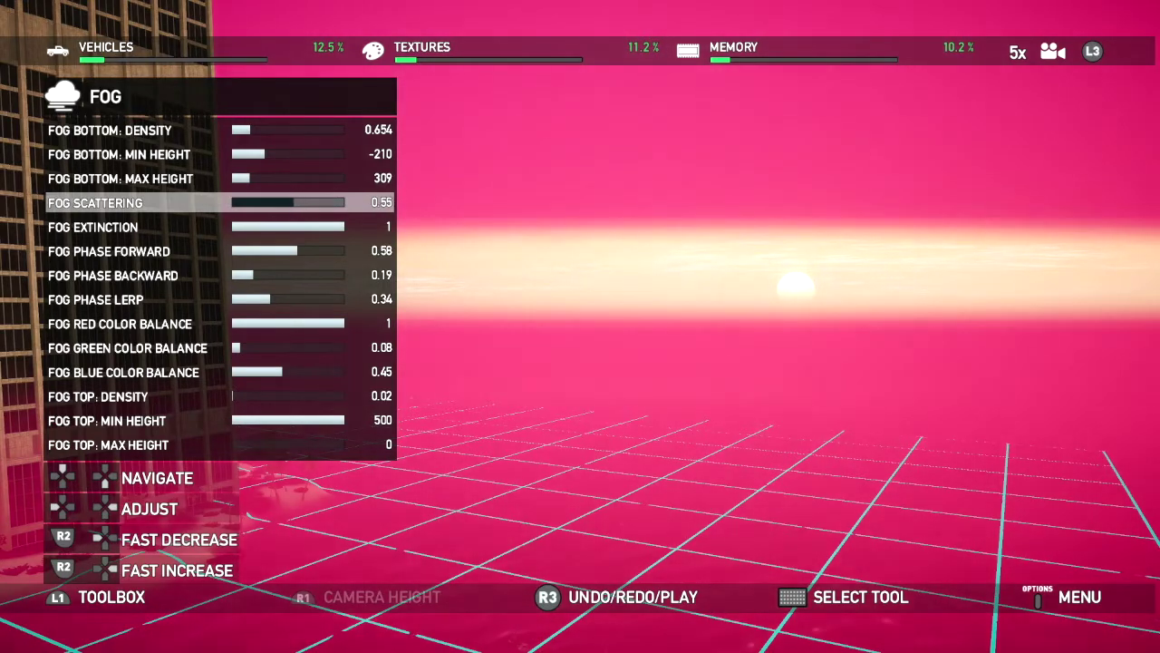
pyautogui.press('Left')
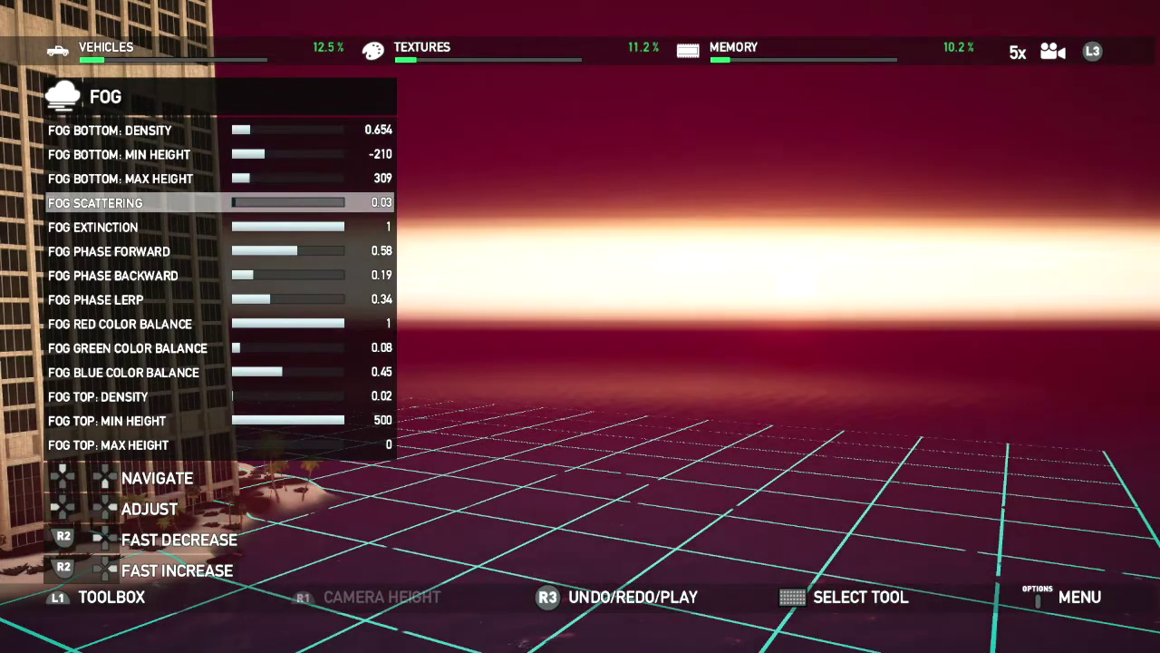
pyautogui.press('Right')
pyautogui.press('Right')
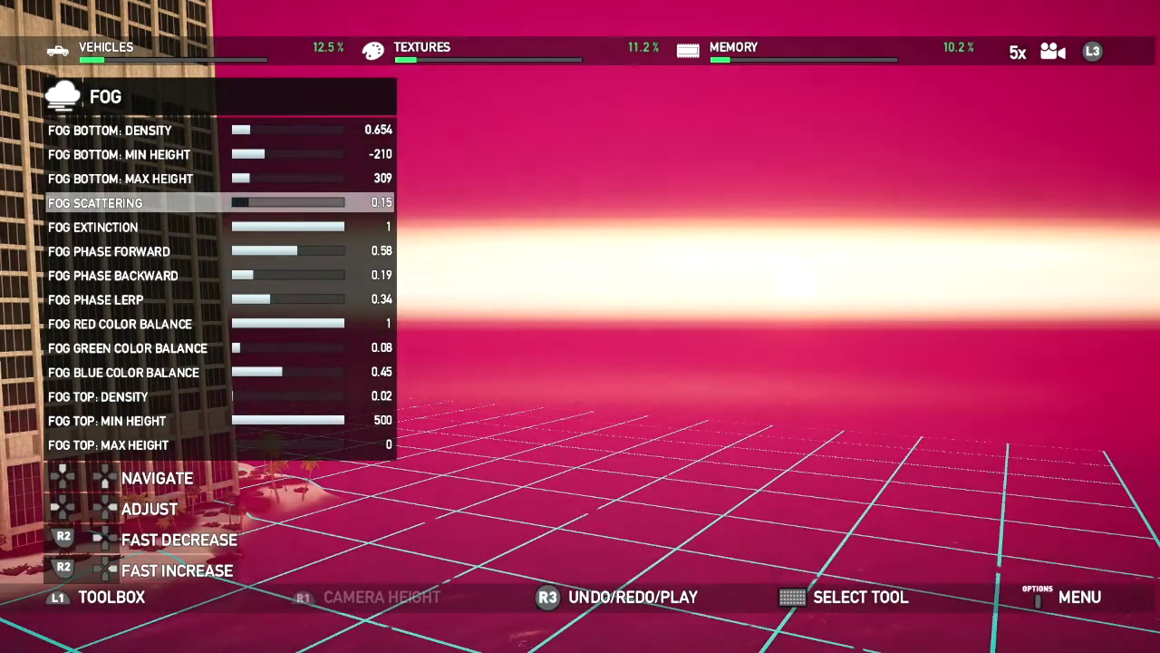
# Step: Lower Fog Extinction to 0.66 and Fog Red Color Balance to 0.21
pyautogui.press('Down')
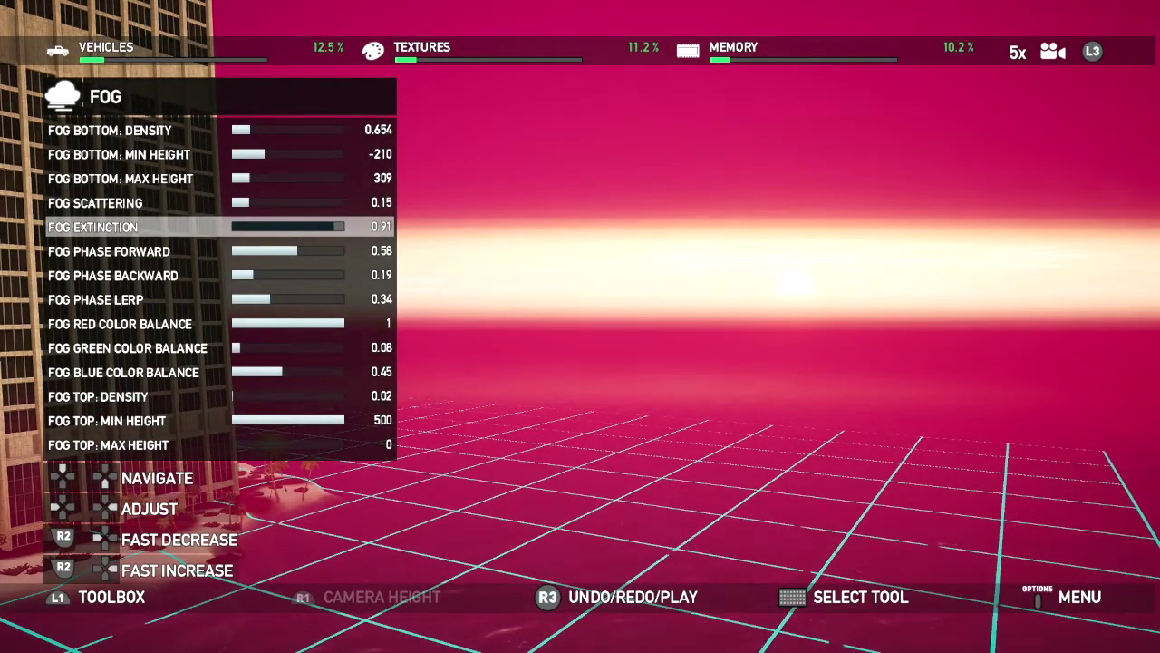
pyautogui.press('Down')
pyautogui.press('Down')
pyautogui.press('Down')
pyautogui.press('Down')
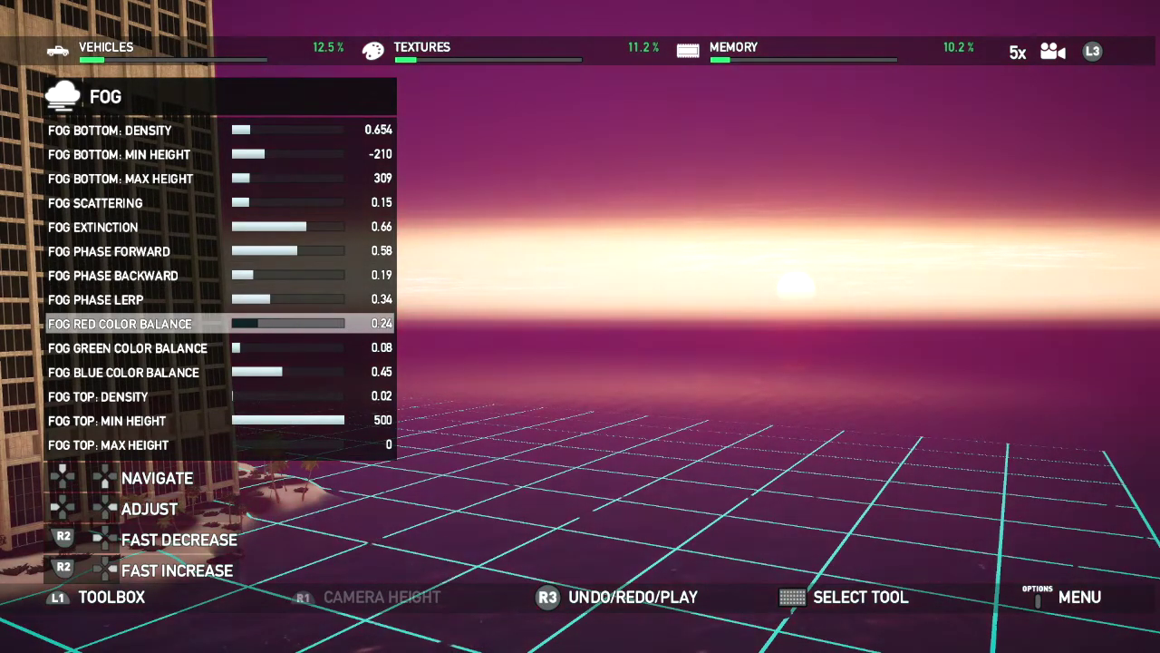
# Step: Set Fog Green Color Balance to 0.21 and Fog Blue Color Balance to 0.2
pyautogui.press('Down')
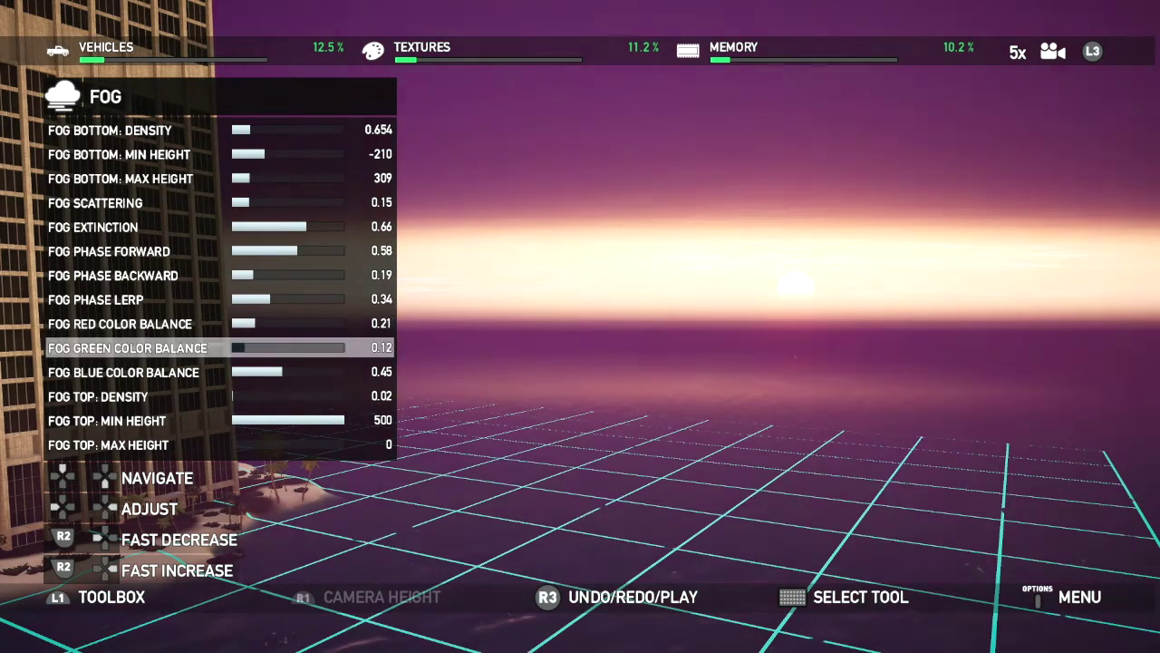
pyautogui.press('Right')
pyautogui.press('Down')
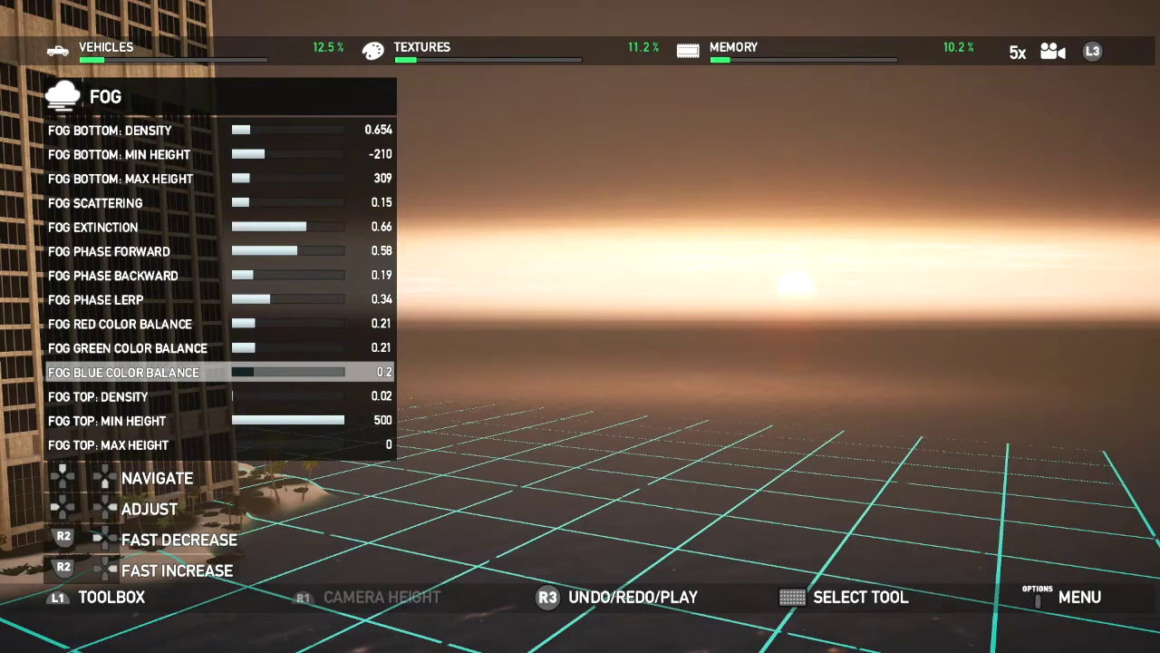
# Step: Leave the fog settings and examine the neutral brown fog around the tower, the island, the horizon and the sun
pyautogui.press('Escape')
pyautogui.press('Escape')
pyautogui.press('Escape')
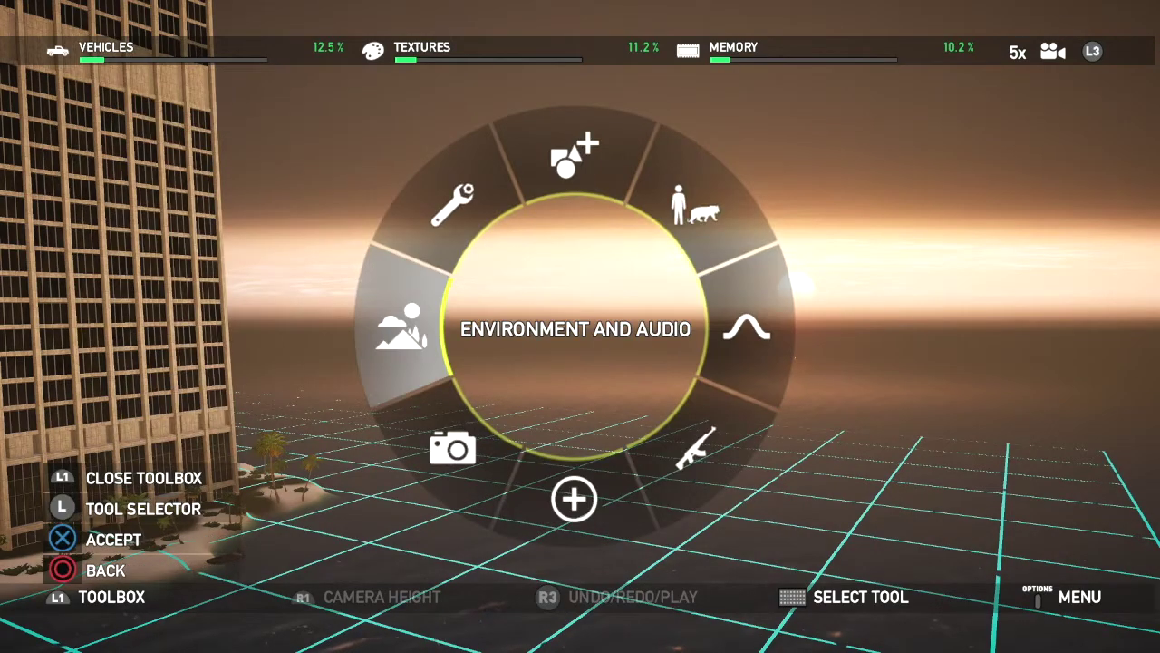
pyautogui.press('Left')
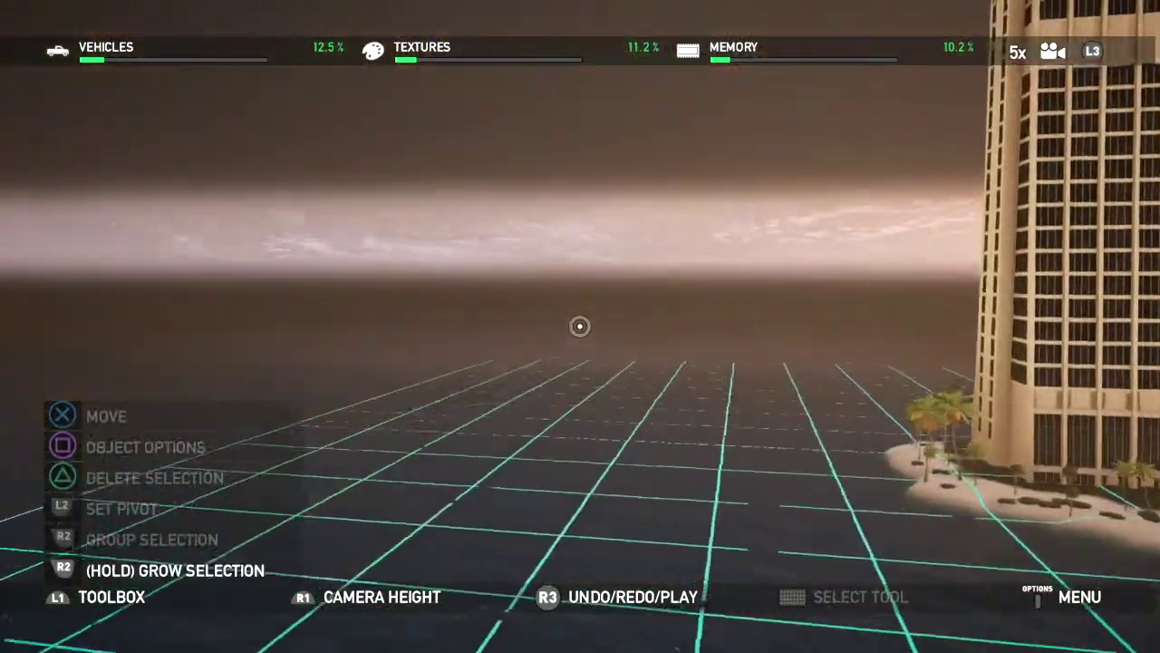
pyautogui.press('Right')
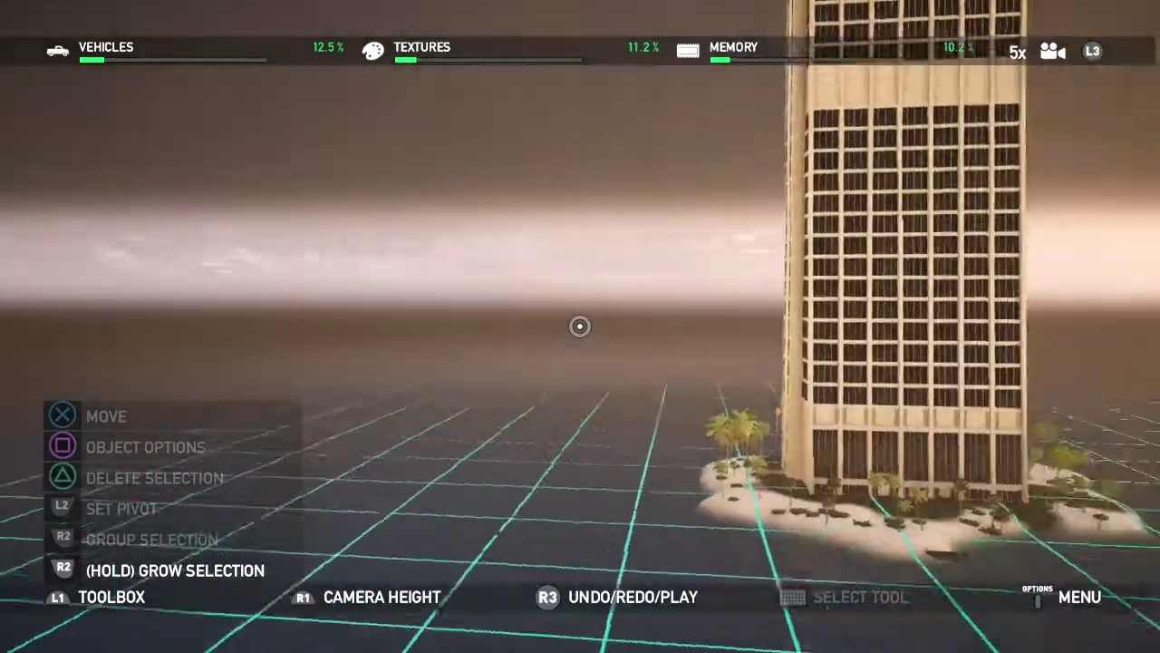
pyautogui.press('Right')
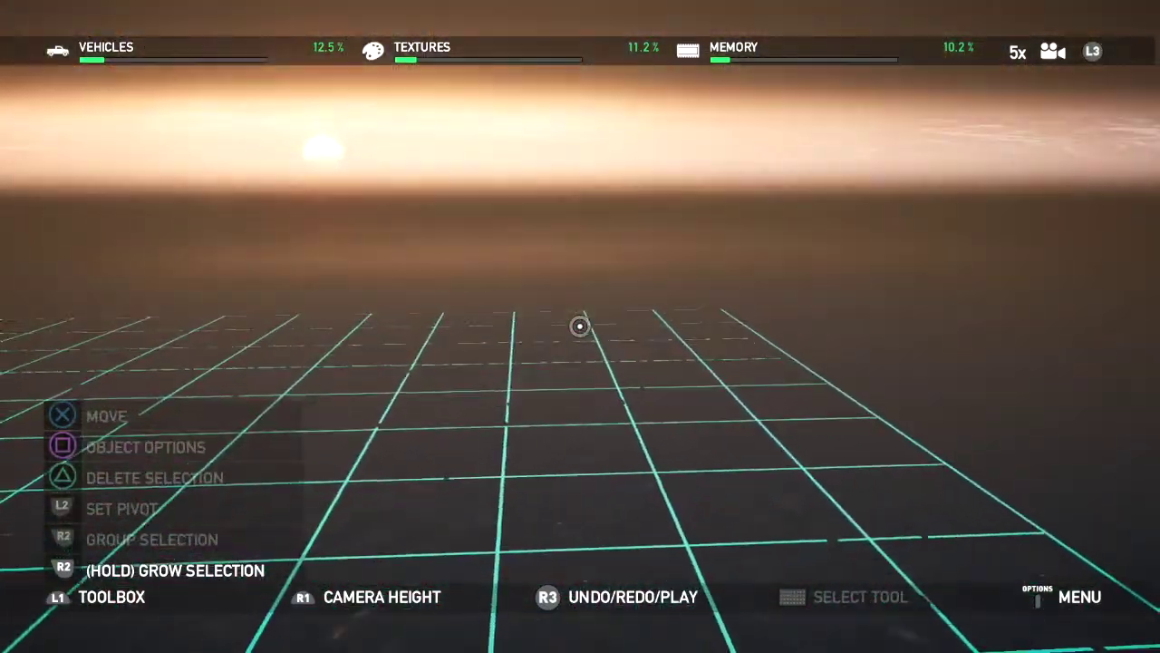
pyautogui.press('Left')
pyautogui.press('Left')
pyautogui.press('Right')
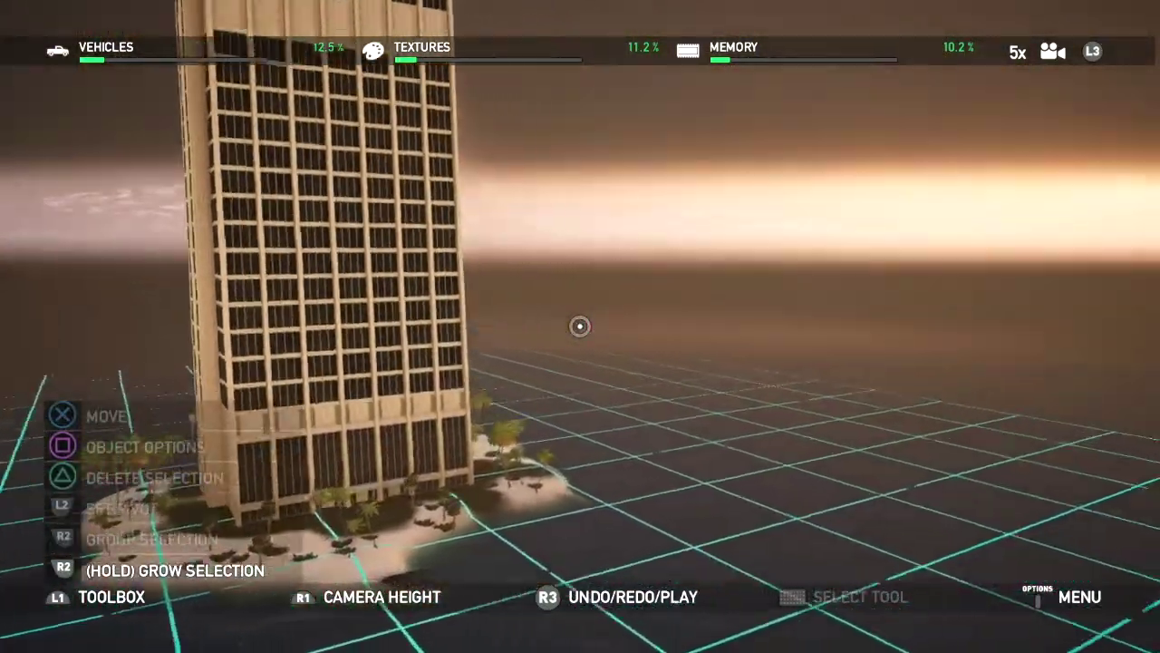
# Step: Reopen the fog settings and raise Fog Scattering to 0.73, checking the fog around the tower and the sun
pyautogui.press('L1')
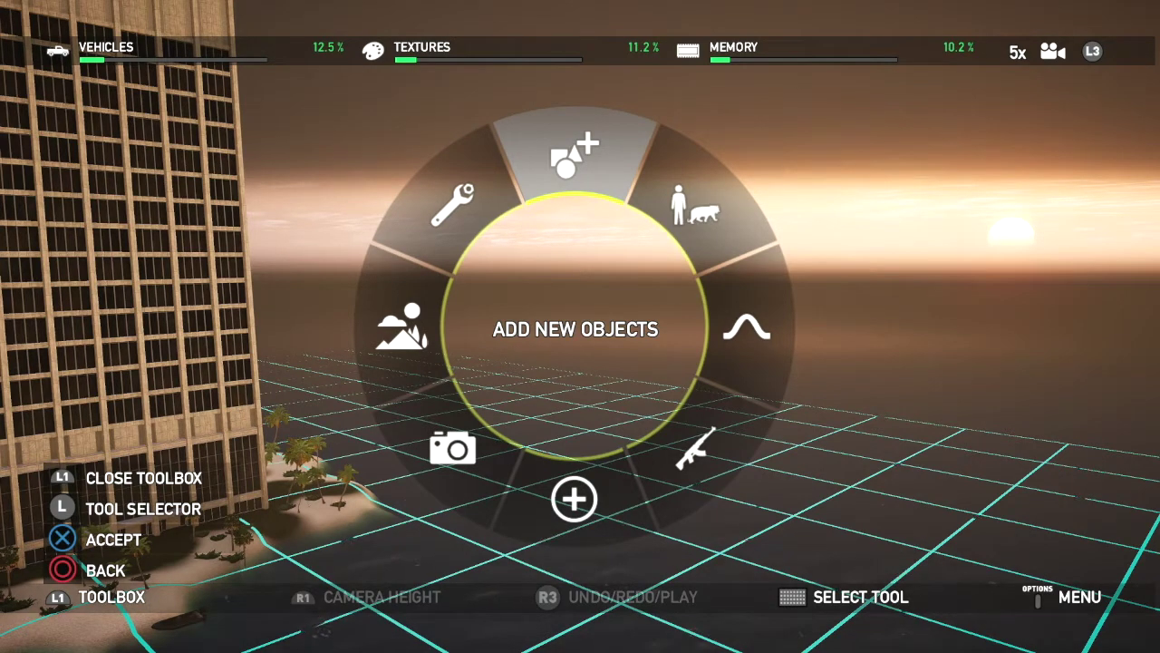
pyautogui.press('Tab')
pyautogui.press('Tab')
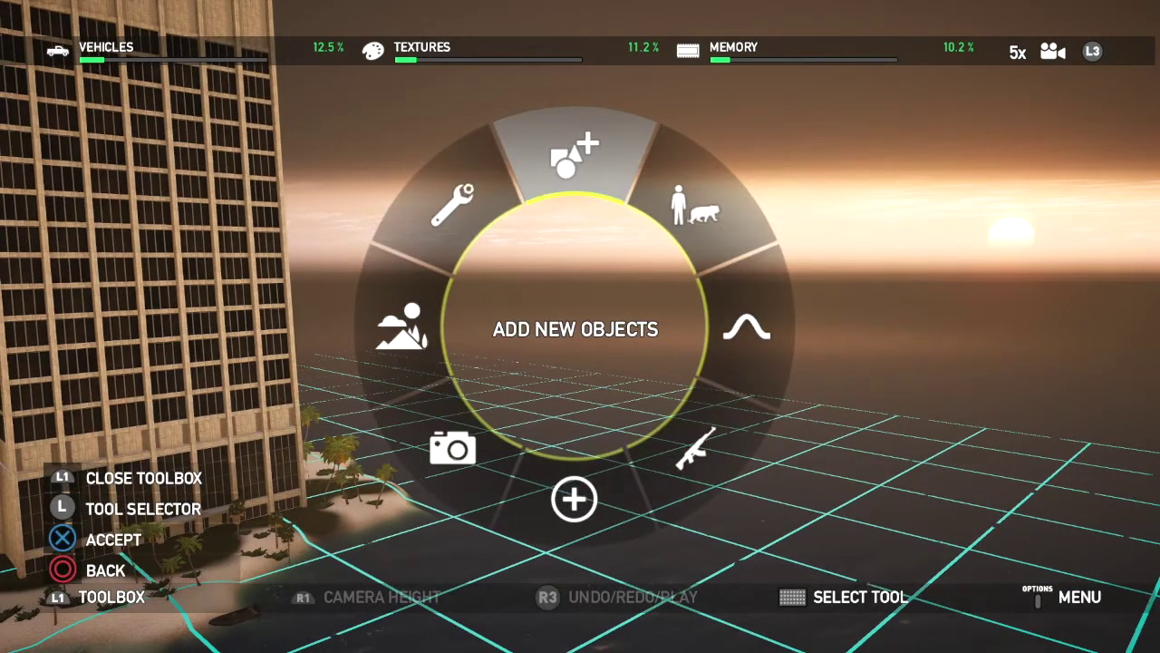
pyautogui.press('Return')
pyautogui.press('Return')
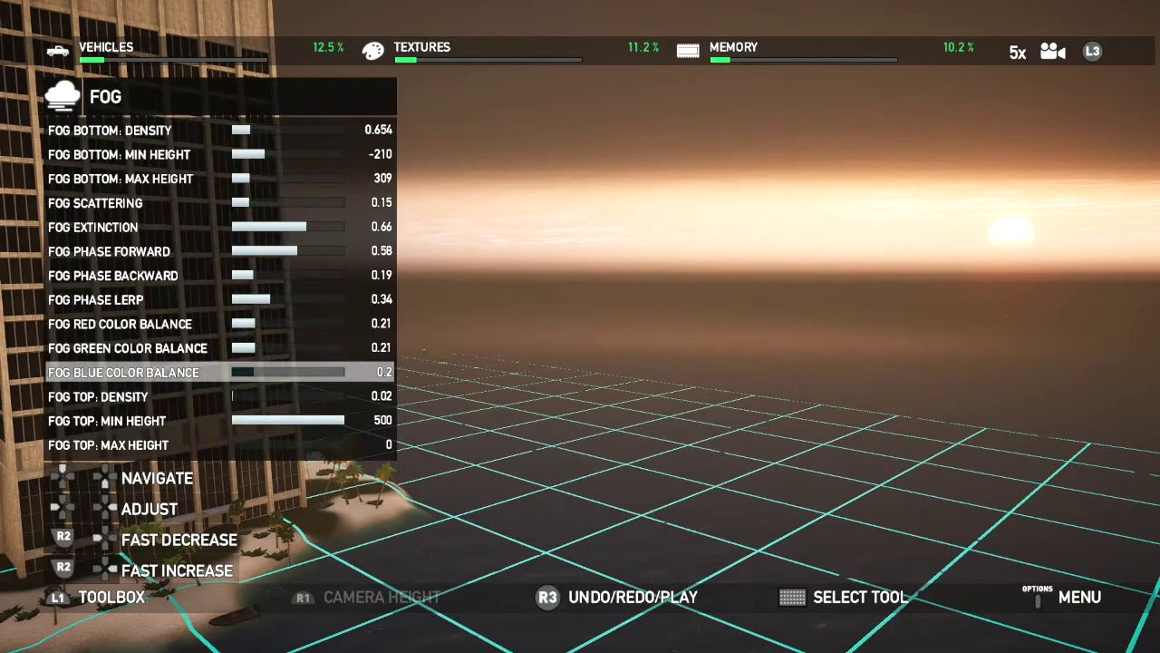
pyautogui.press('Right')
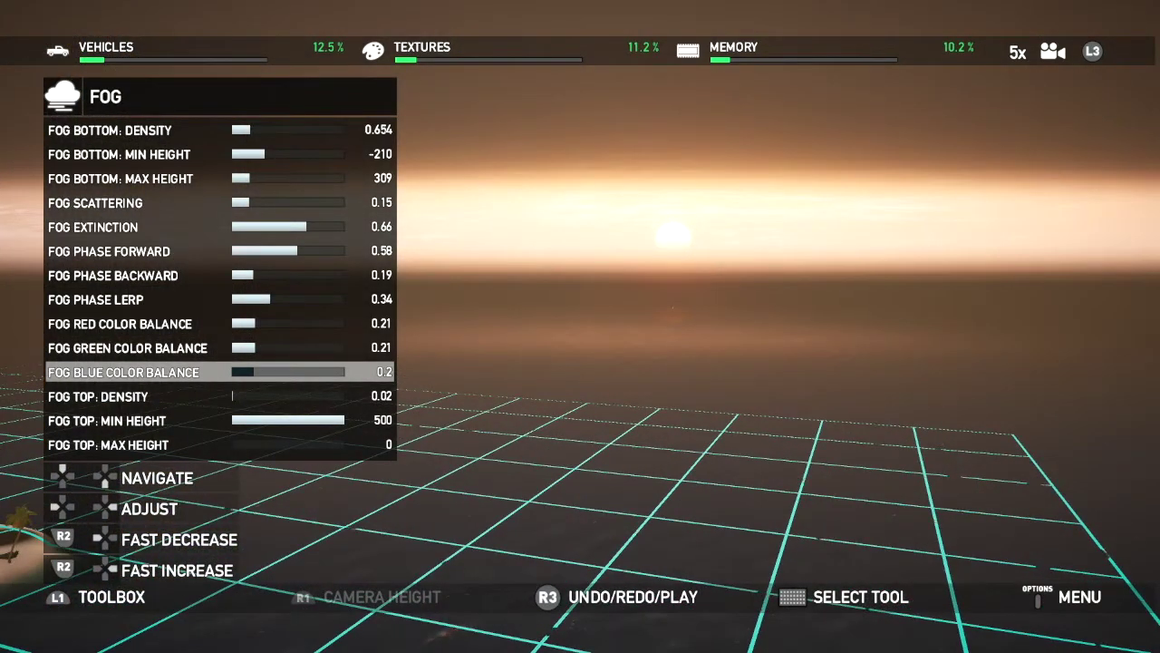
pyautogui.press('Up')
pyautogui.press('Up')
pyautogui.press('Up')
pyautogui.press('Up')
pyautogui.press('Up')
pyautogui.press('Up')
pyautogui.press('Up')
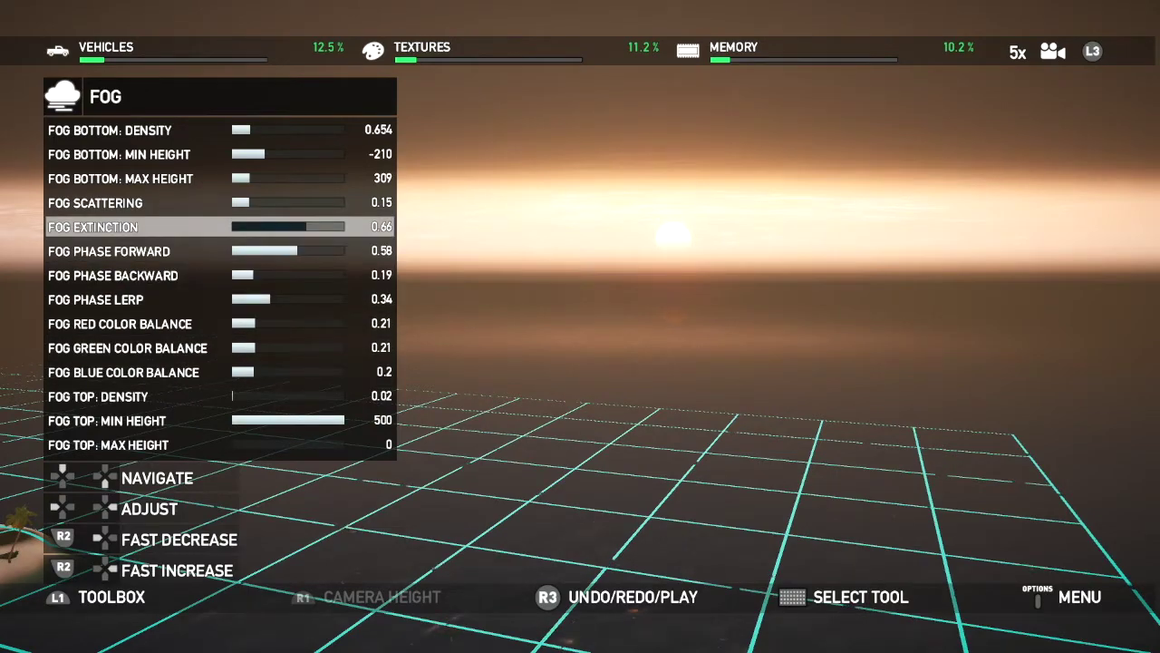
pyautogui.press('Right')
pyautogui.press('Right')
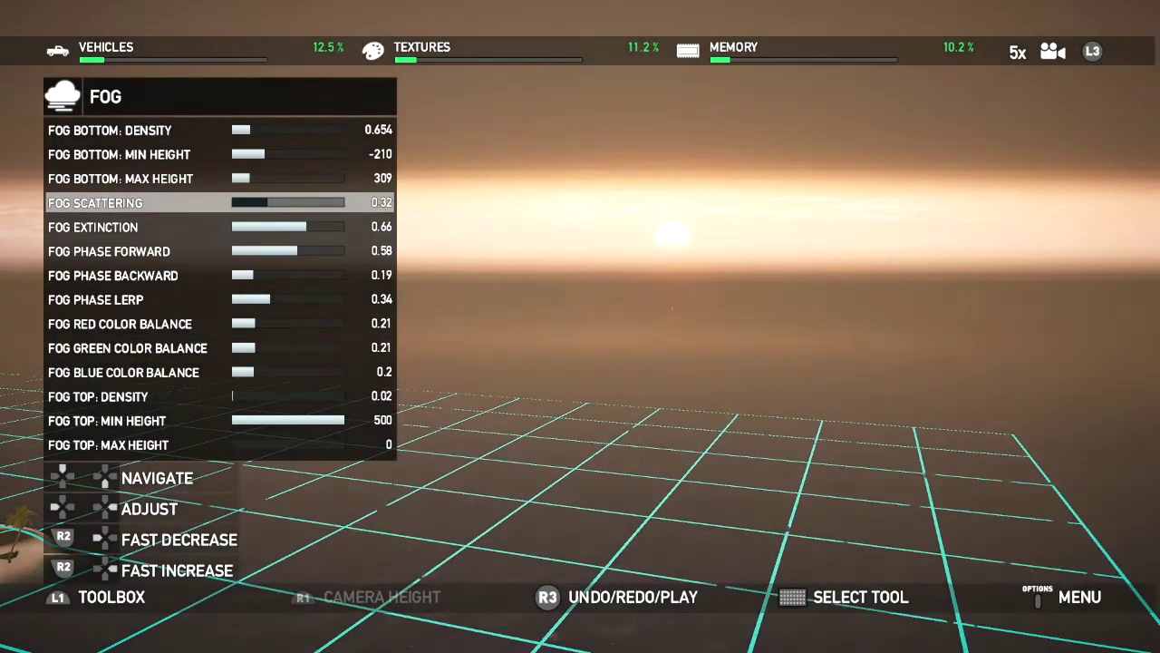
pyautogui.press('Right')
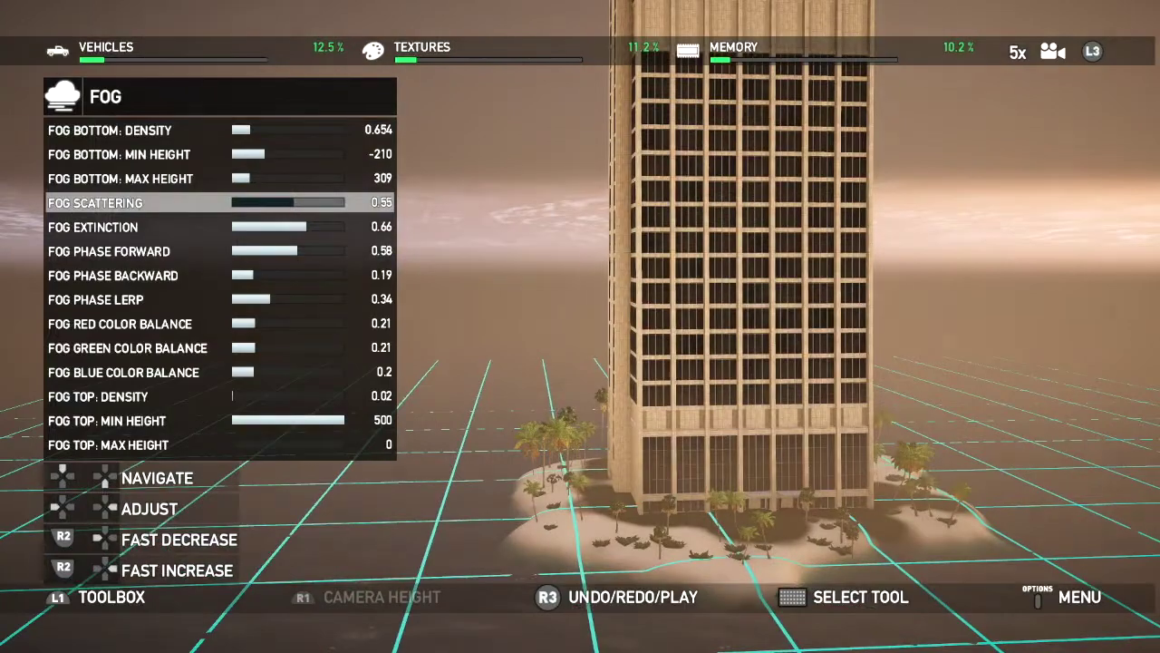
pyautogui.press('Right')
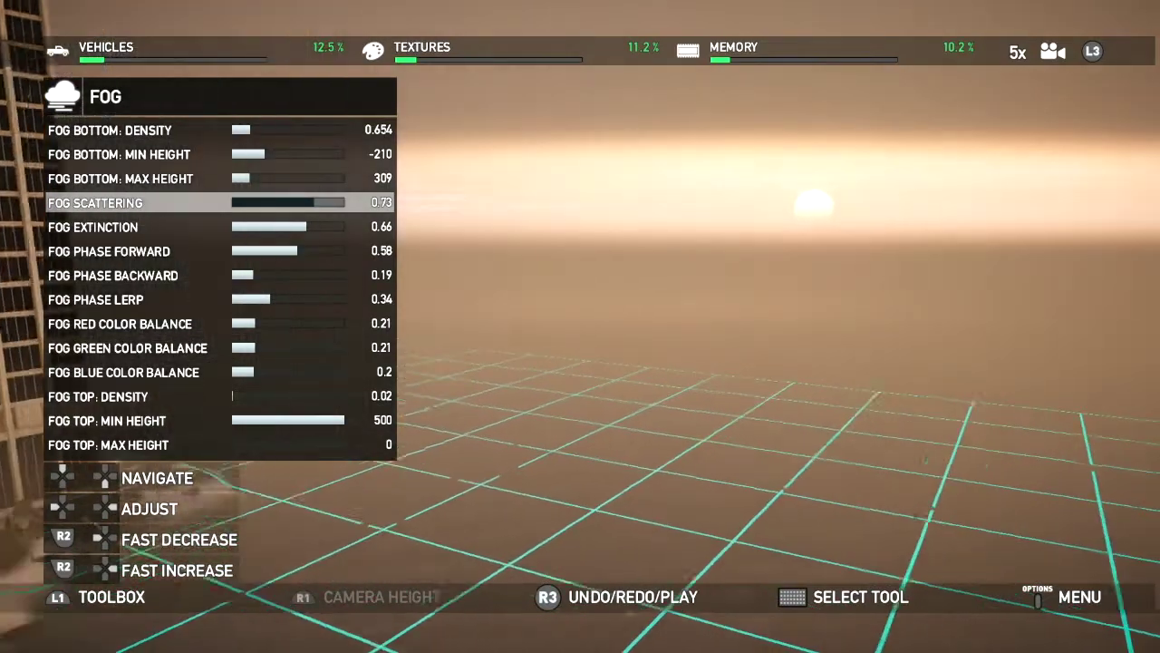
# Step: Raise Fog Red Color Balance to 1
pyautogui.press('Down')
pyautogui.press('Down')
pyautogui.press('Down')
pyautogui.press('Down')
pyautogui.press('Down')
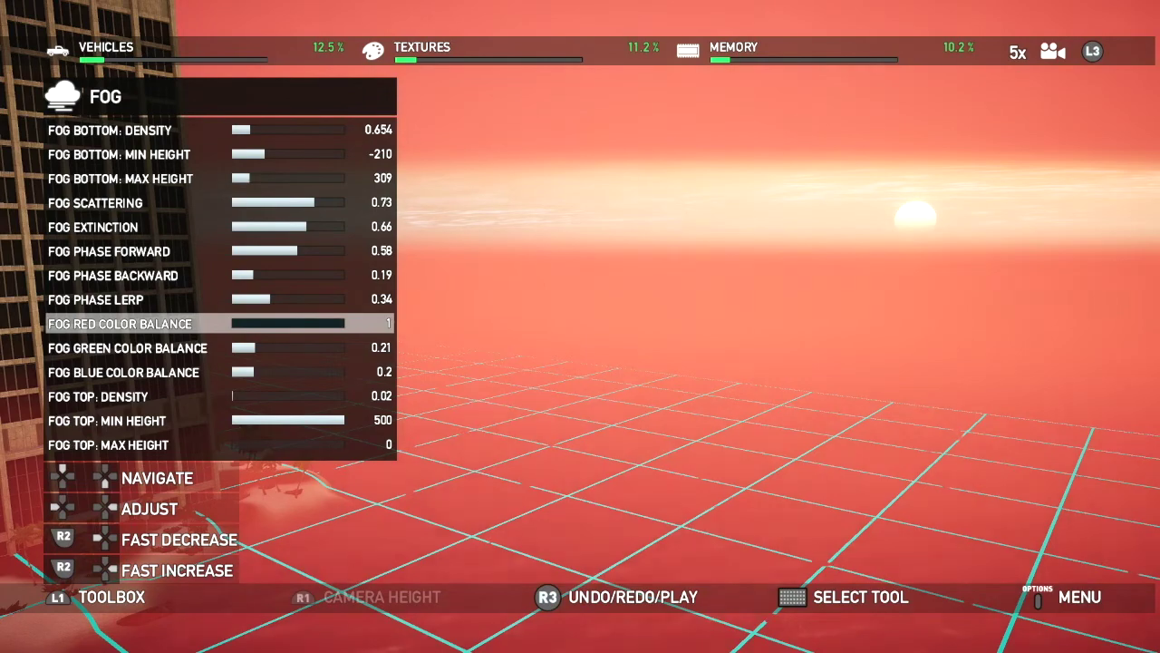
# Step: Try Fog Green Color Balance at 0.12 and return it to 0.21
pyautogui.press('Down')
pyautogui.press('Left')
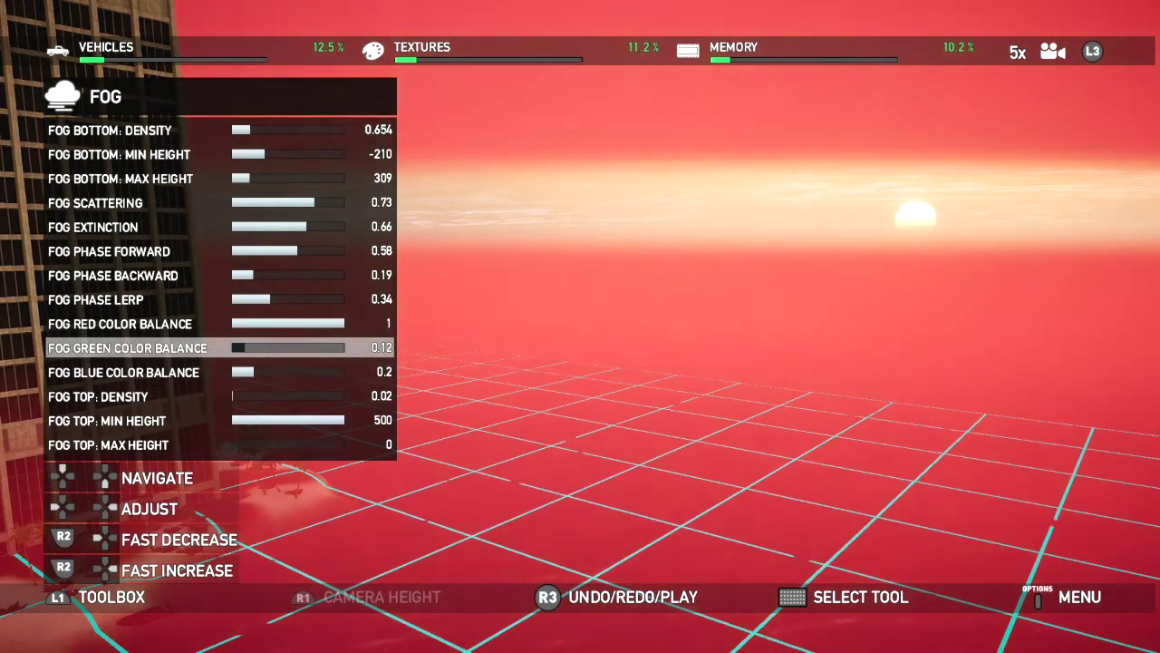
pyautogui.press('Right')
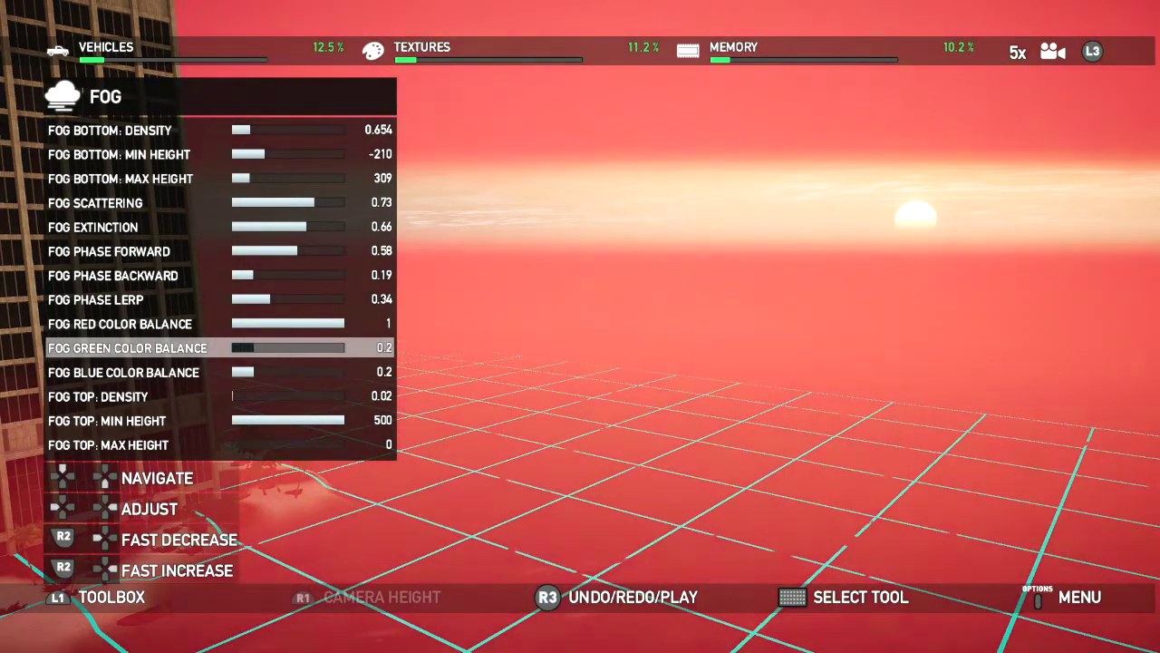
# Step: Set Fog Blue Color Balance to 0.12 and reduce Fog Top Density to 0
pyautogui.press('Down')
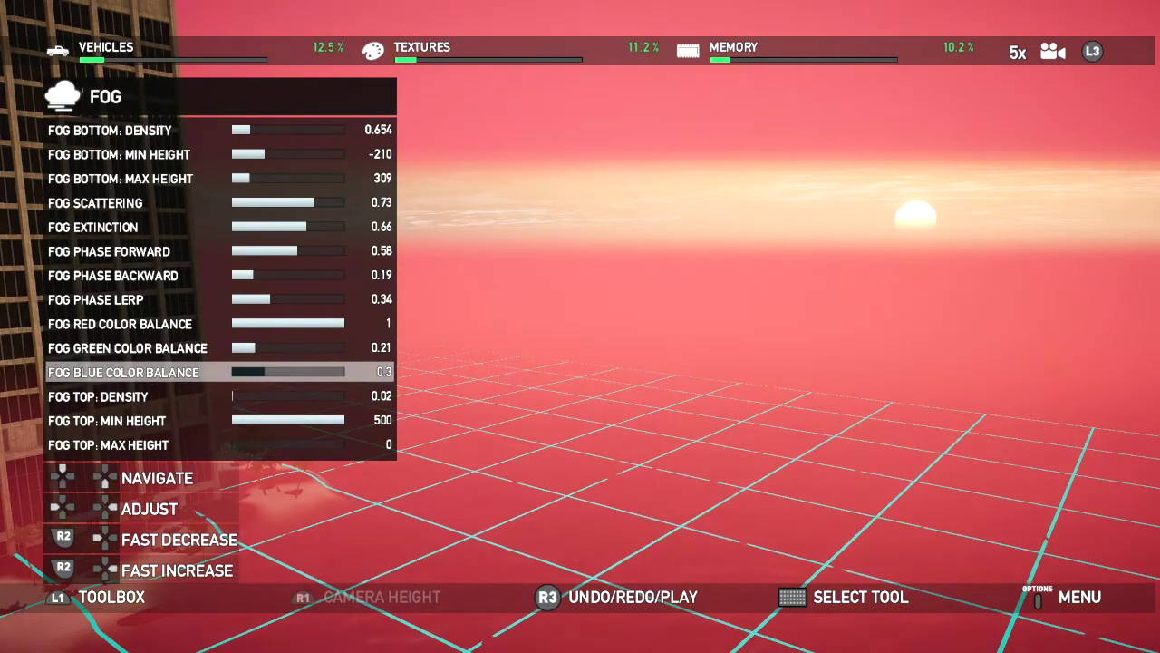
pyautogui.press('Left')
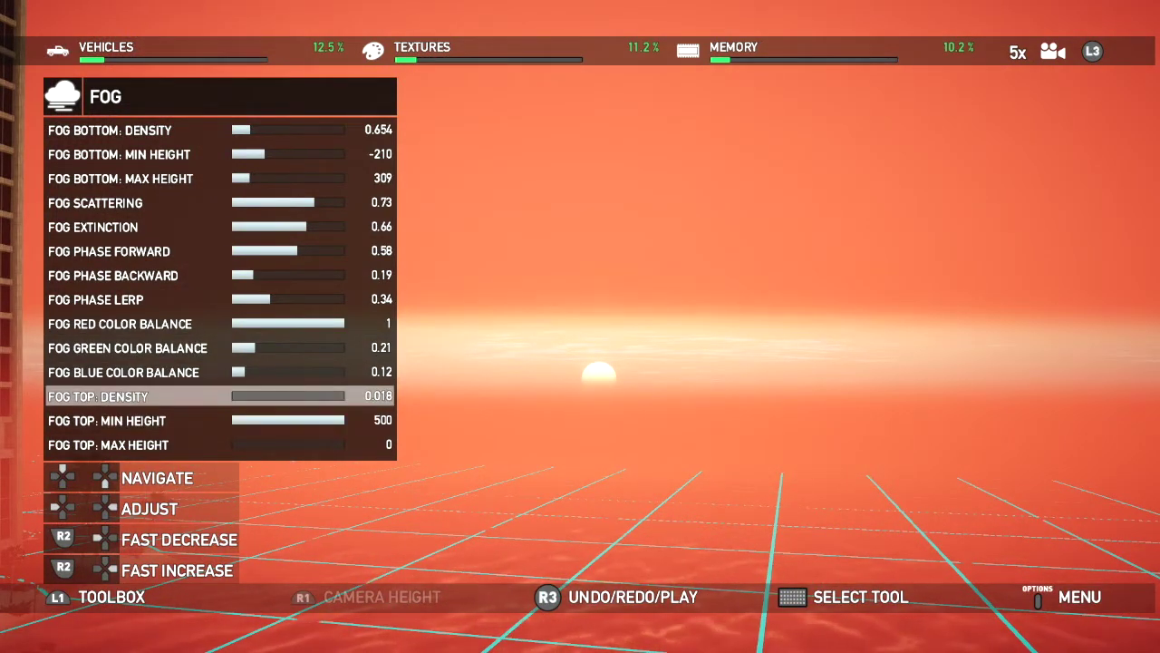
pyautogui.press('Left')
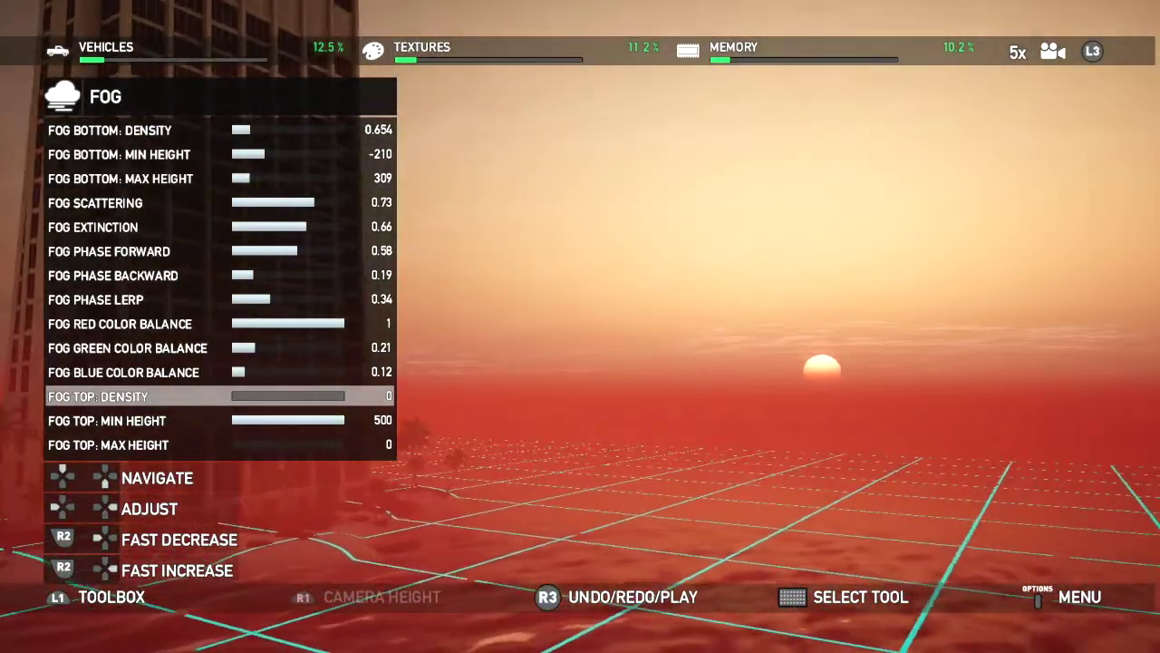
# Step: Raise Fog Bottom Density to 2.094
pyautogui.press('Up')
pyautogui.press('Up')
pyautogui.press('Up')
pyautogui.press('Up')
pyautogui.press('Up')
pyautogui.press('Up')
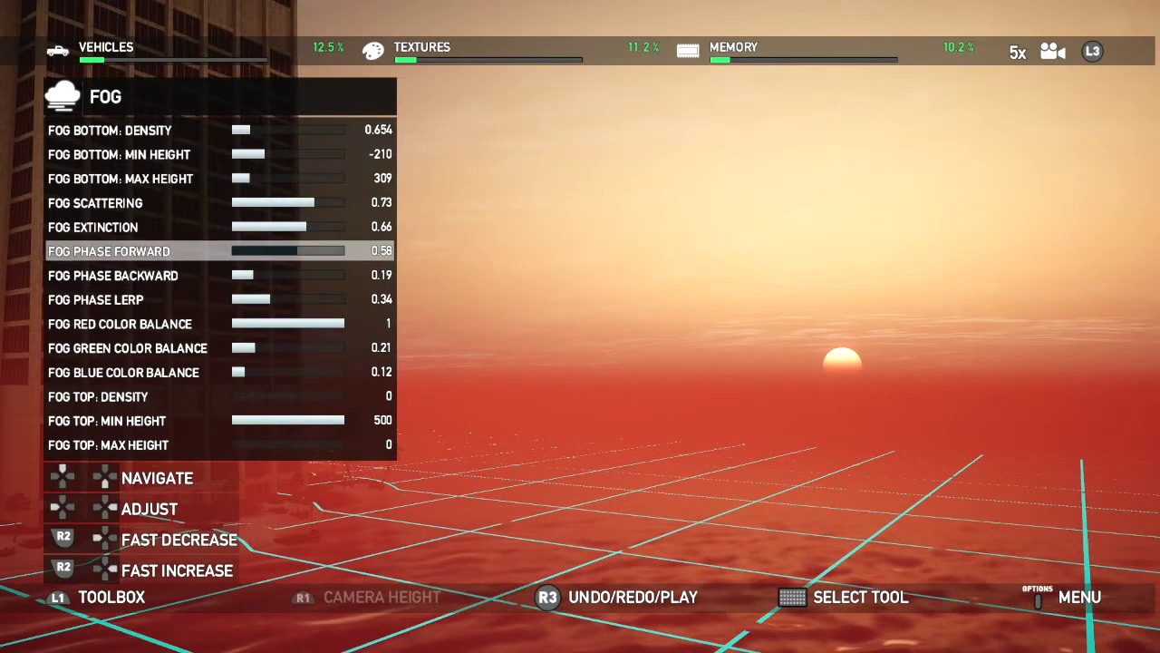
pyautogui.press('Up')
pyautogui.press('Up')
pyautogui.press('Up')
pyautogui.press('Up')
pyautogui.press('Up')
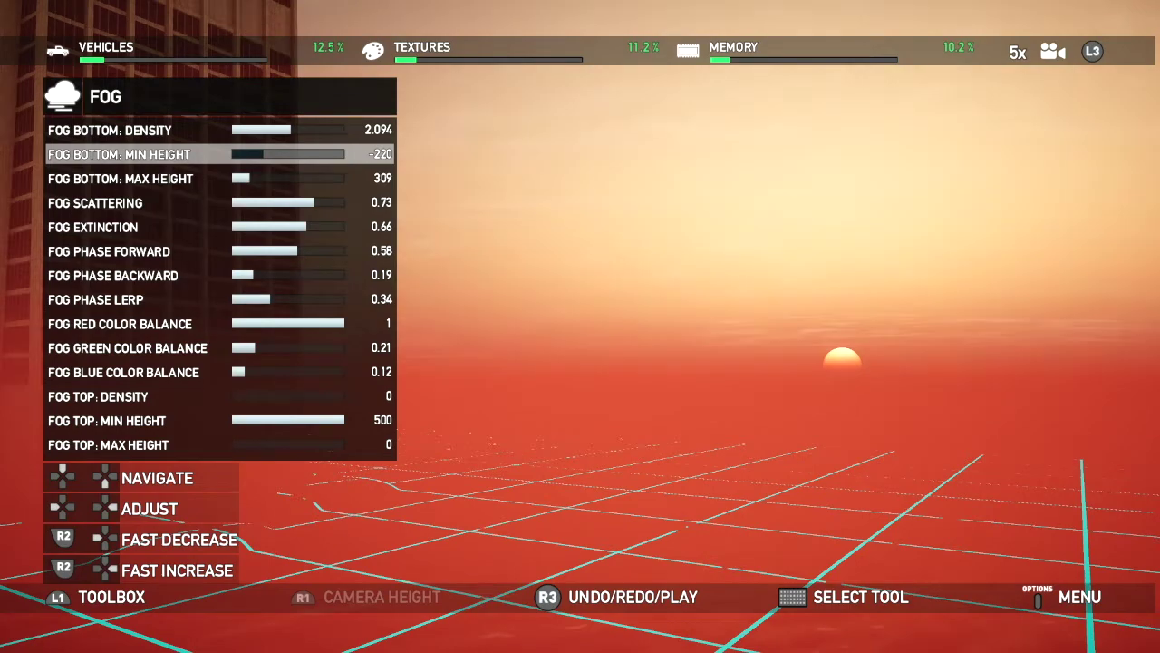
# Step: Try Fog Bottom Min Height values down to -320 and settle on -250
pyautogui.press('Left')
pyautogui.press('Right')
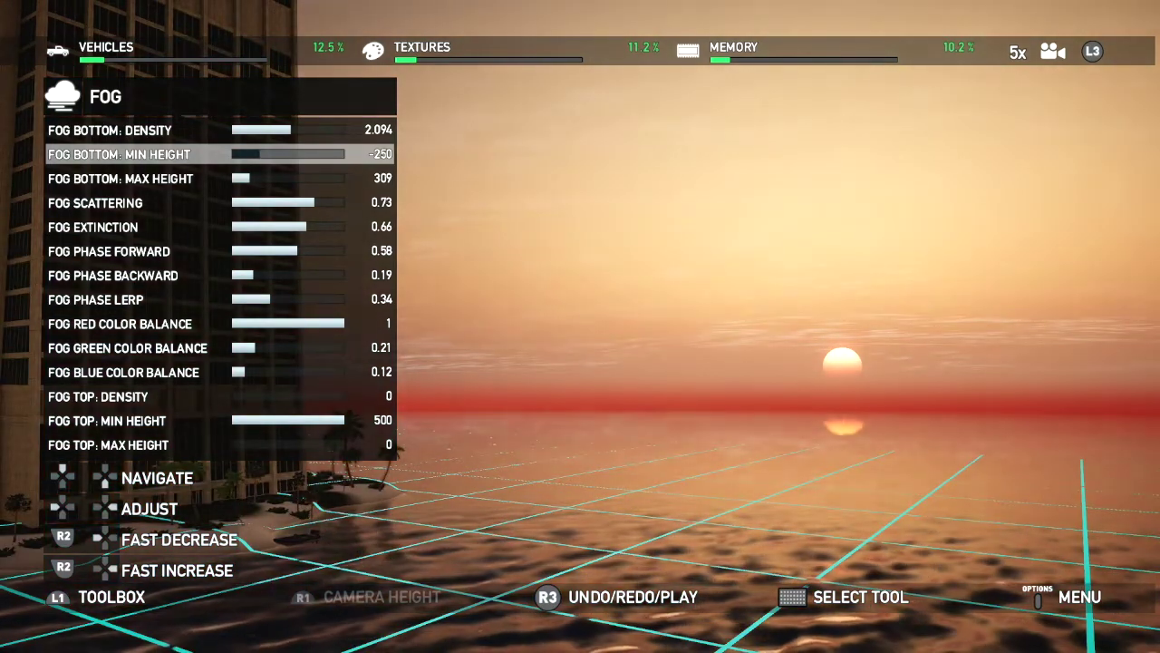
pyautogui.press('Left')
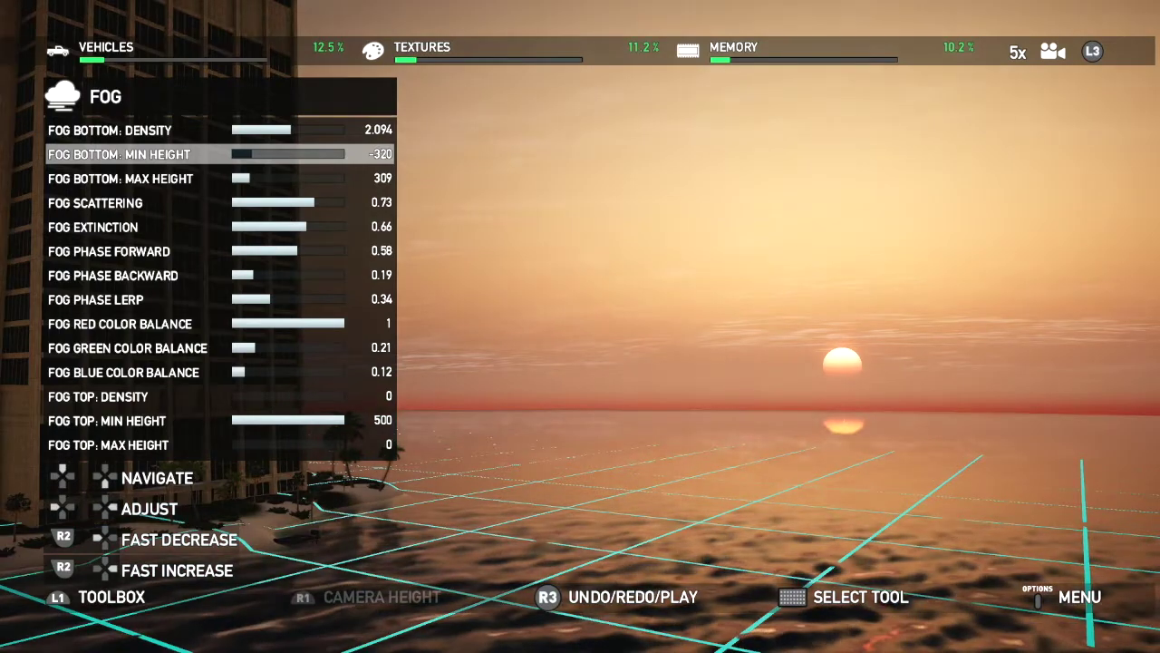
pyautogui.press('Right')
pyautogui.press('Left')
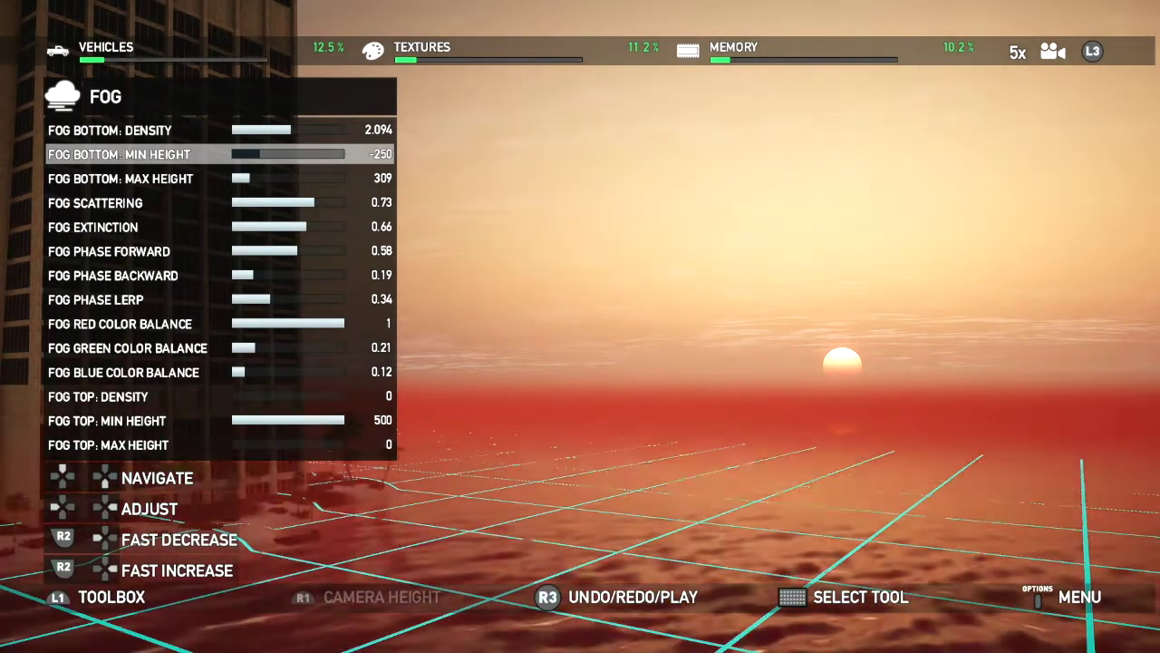
pyautogui.press('Down')
pyautogui.press('Down')
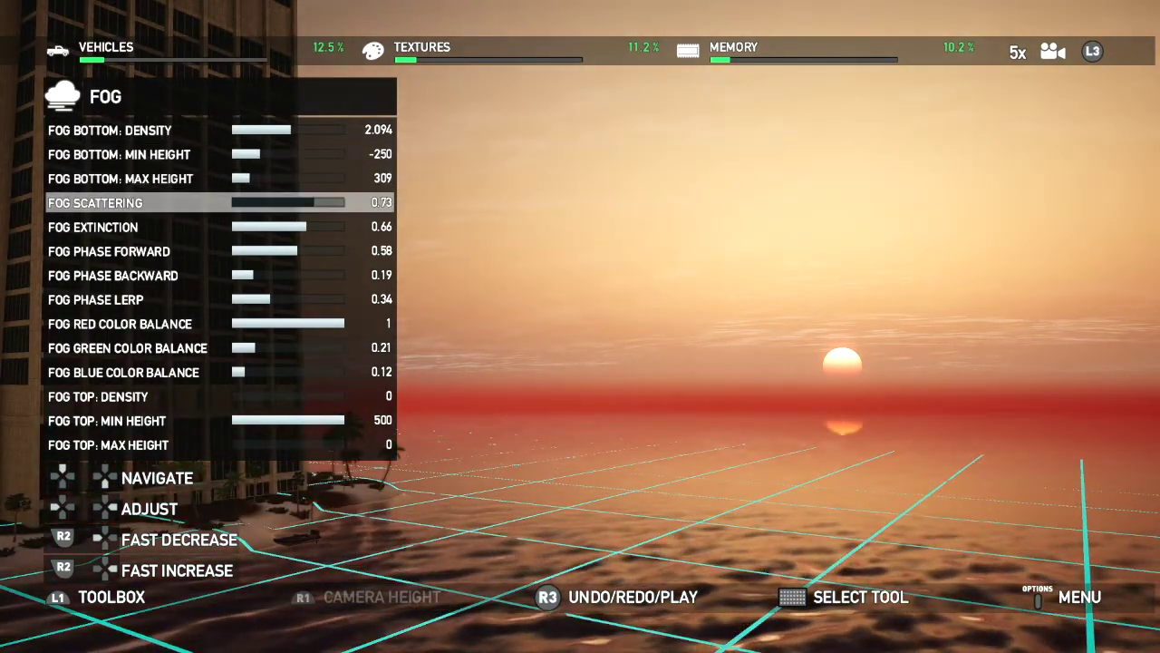